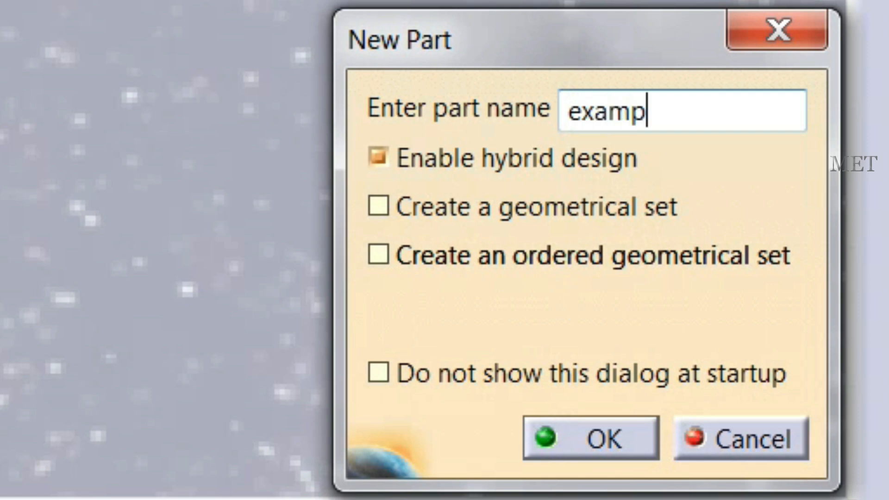
Create the new part named "example 16" with hybrid design enabled and open a sketch on its zx plane
{"action": "type", "text": "16"}
{"action": "left_click", "coordinate": [597, 433]}
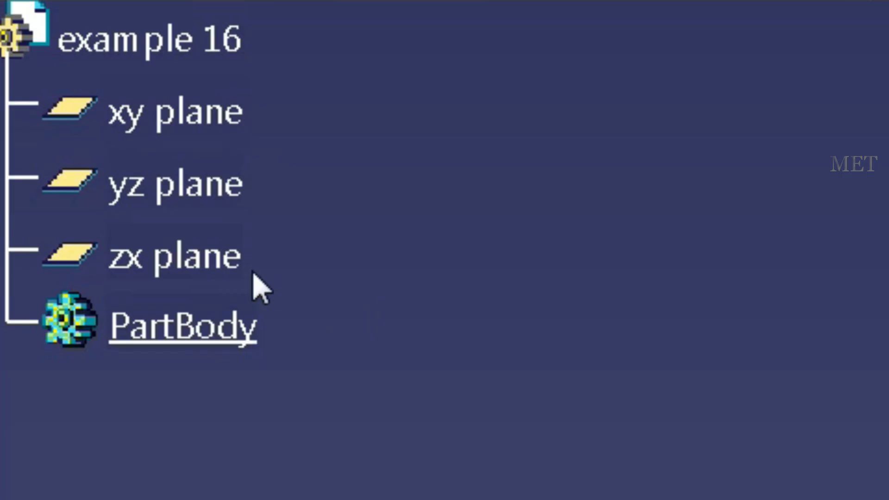
{"action": "left_click", "coordinate": [234, 259]}
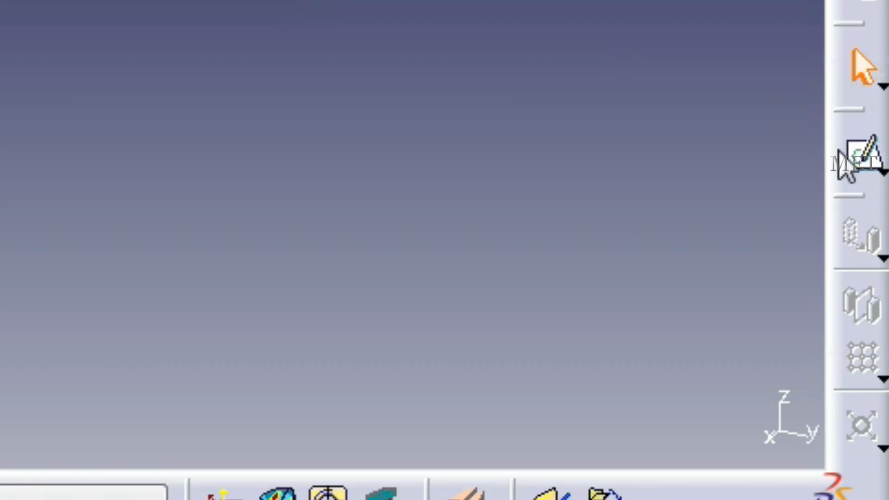
{"action": "left_click", "coordinate": [881, 385]}
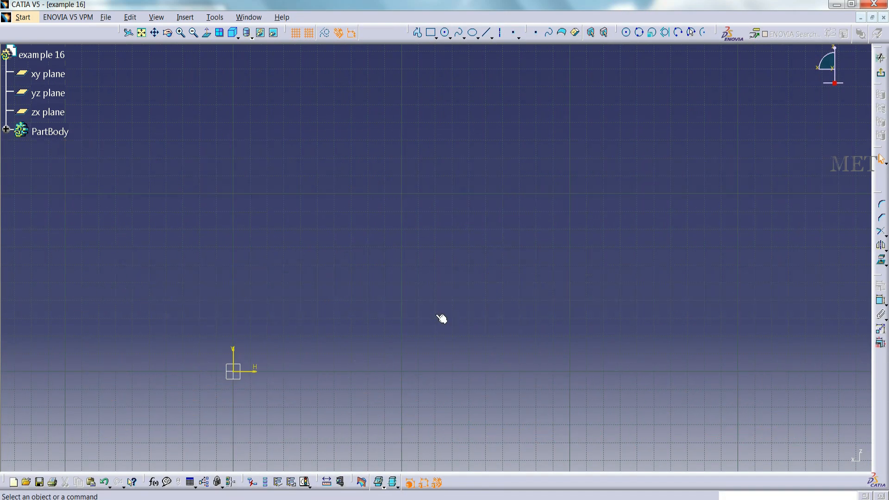
Draw a closed stepped profile from the origin, about 240 mm long and 120 mm high, with a triangular notch near the lower edge's right end
{"action": "left_click", "coordinate": [178, 19]}
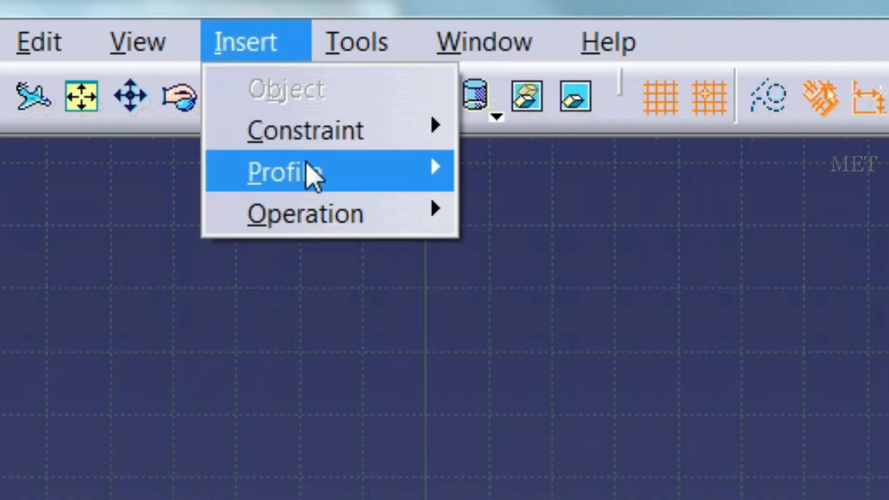
{"action": "mouse_move", "coordinate": [201, 52]}
{"action": "left_click", "coordinate": [250, 52]}
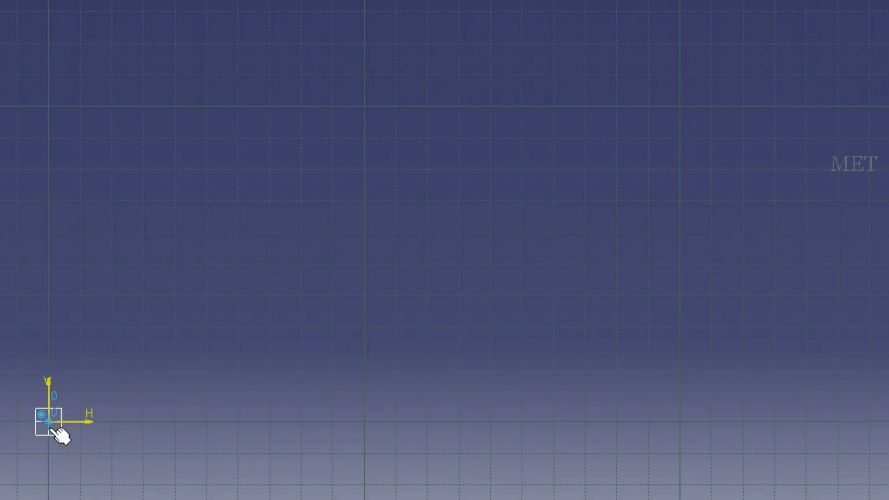
{"action": "left_click", "coordinate": [48, 421]}
{"action": "left_click", "coordinate": [48, 201]}
{"action": "left_click", "coordinate": [238, 200]}
{"action": "left_click", "coordinate": [238, 43]}
{"action": "left_click", "coordinate": [458, 43]}
{"action": "left_click", "coordinate": [458, 106]}
{"action": "left_click", "coordinate": [806, 106]}
{"action": "left_click", "coordinate": [806, 422]}
{"action": "left_click", "coordinate": [743, 422]}
{"action": "left_click", "coordinate": [711, 328]}
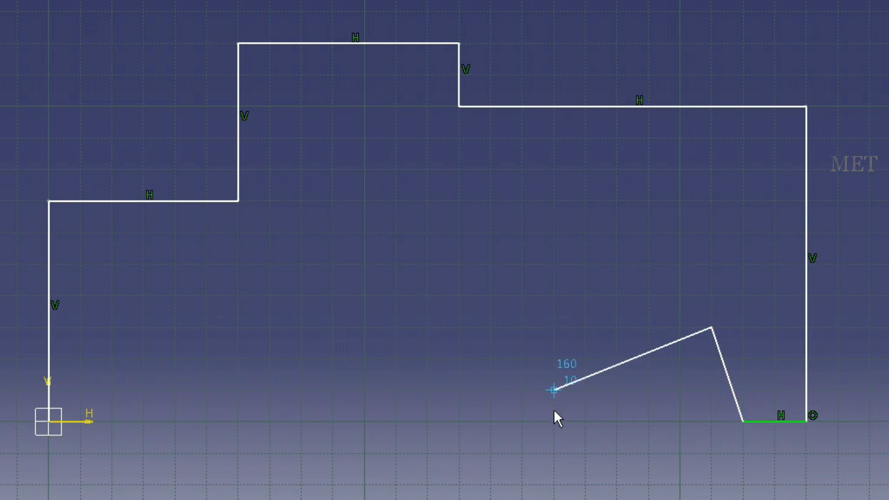
{"action": "left_click", "coordinate": [554, 422]}
{"action": "left_click", "coordinate": [64, 430]}
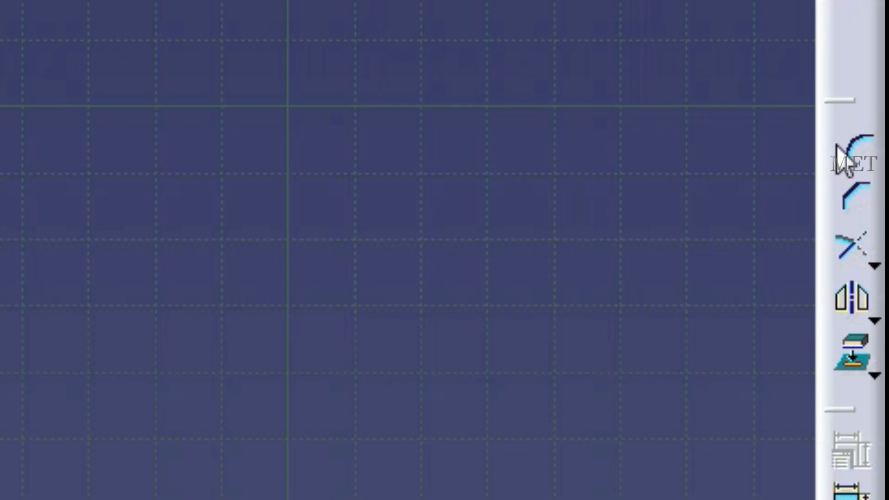
Round the peak of the triangular notch with a corner of about 10 mm radius
{"action": "left_click", "coordinate": [878, 207]}
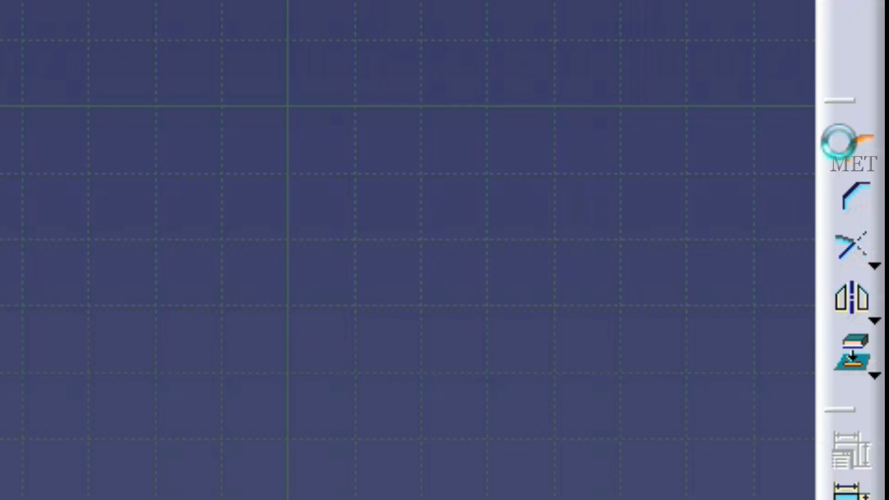
{"action": "left_click", "coordinate": [575, 327]}
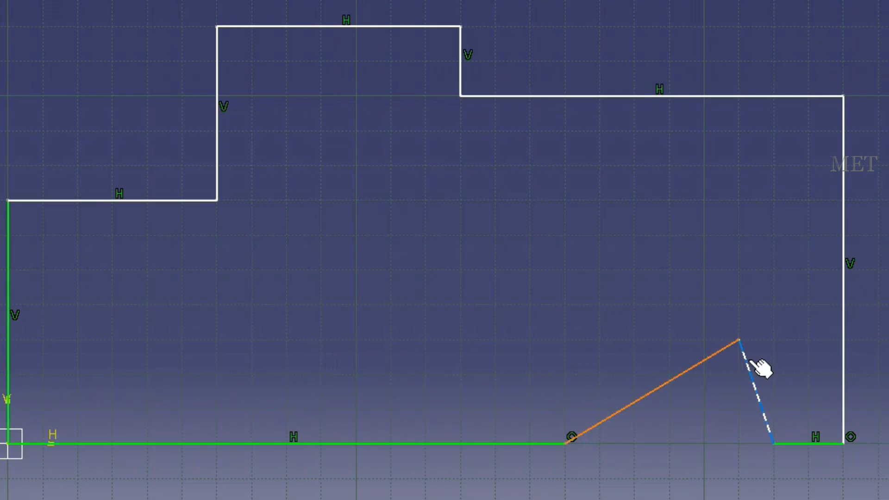
{"action": "left_click", "coordinate": [752, 361]}
{"action": "left_click", "coordinate": [734, 363]}
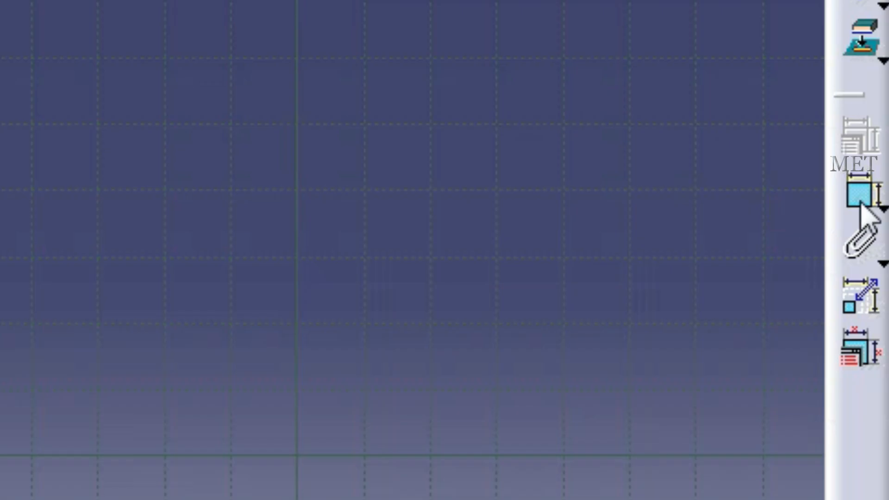
Dimension the profile's left edge, lower-left step, overall height, short upper-right drop and upper-right horizontal edge
{"action": "left_click", "coordinate": [879, 301]}
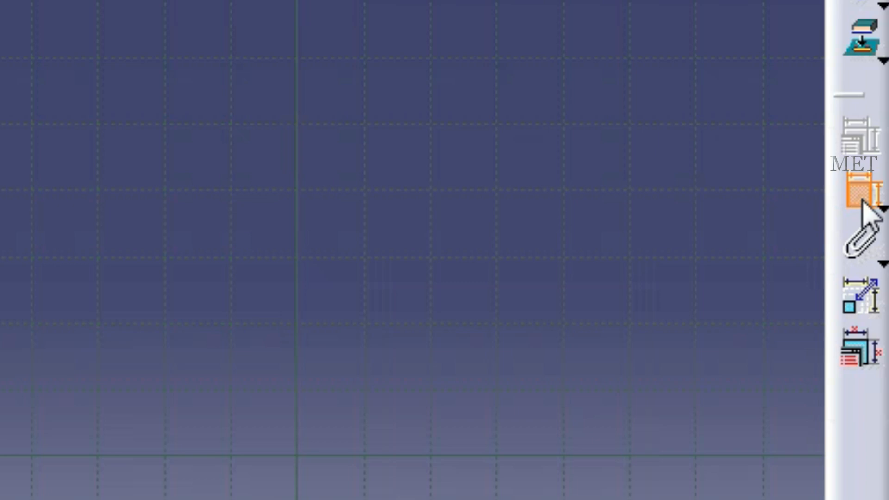
{"action": "left_click", "coordinate": [235, 274]}
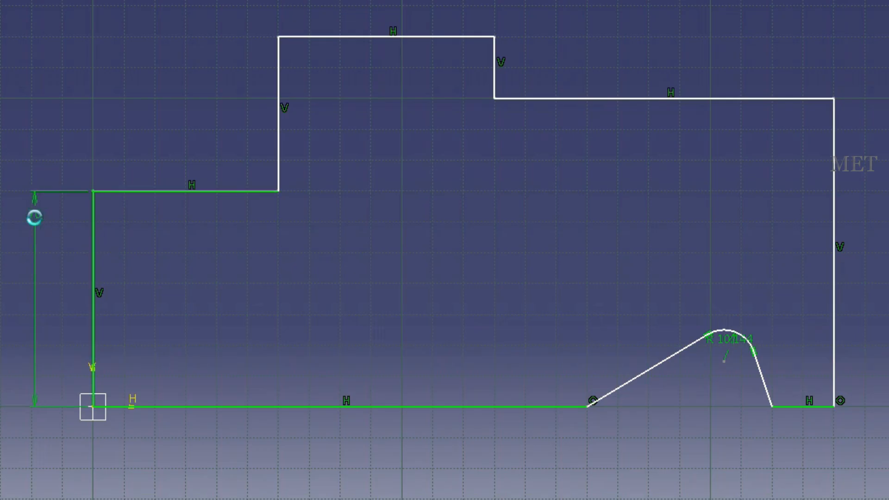
{"action": "left_click", "coordinate": [137, 194]}
{"action": "left_click", "coordinate": [131, 129]}
{"action": "left_click", "coordinate": [377, 37]}
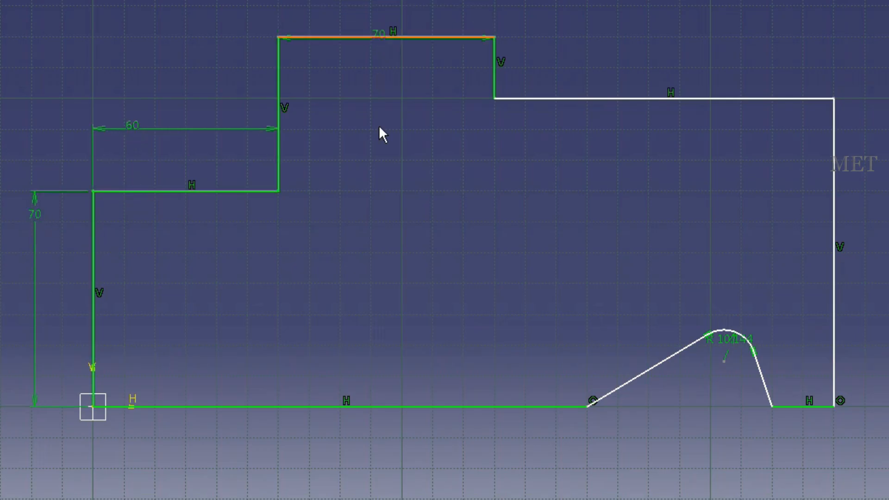
{"action": "left_click", "coordinate": [378, 407]}
{"action": "left_click", "coordinate": [390, 296]}
{"action": "left_click", "coordinate": [494, 65]}
{"action": "left_click", "coordinate": [530, 53]}
{"action": "left_click", "coordinate": [625, 98]}
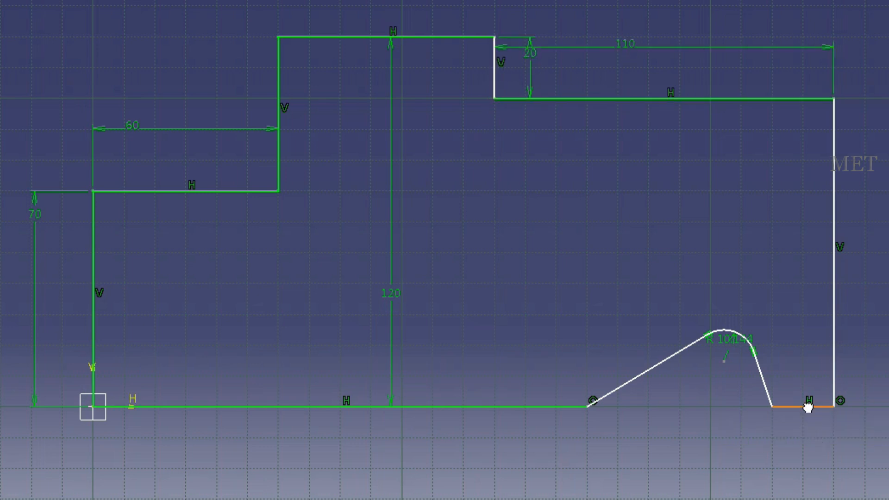
Dimension the short lower-right edge, both notch angles, the notch width and the profile's overall length
{"action": "left_click", "coordinate": [765, 374]}
{"action": "left_click", "coordinate": [797, 406]}
{"action": "left_click", "coordinate": [622, 386]}
{"action": "left_click", "coordinate": [661, 399]}
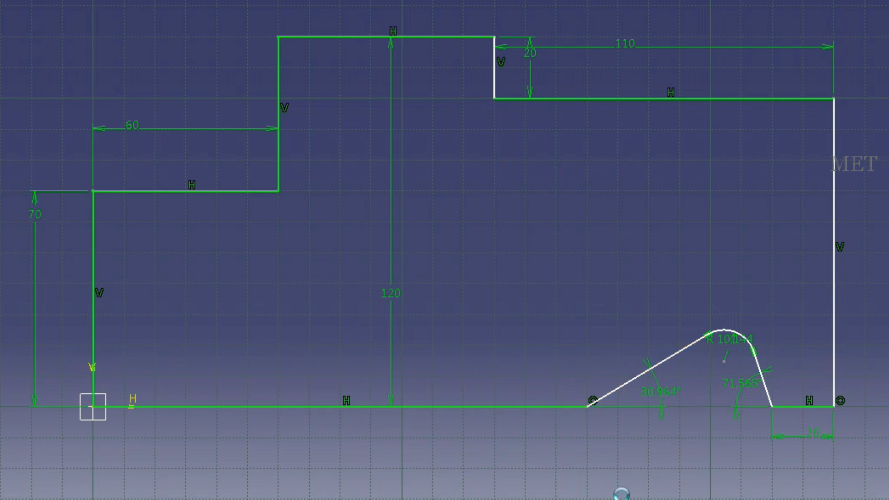
{"action": "left_click", "coordinate": [772, 407]}
{"action": "left_click", "coordinate": [659, 448]}
{"action": "left_click", "coordinate": [94, 273]}
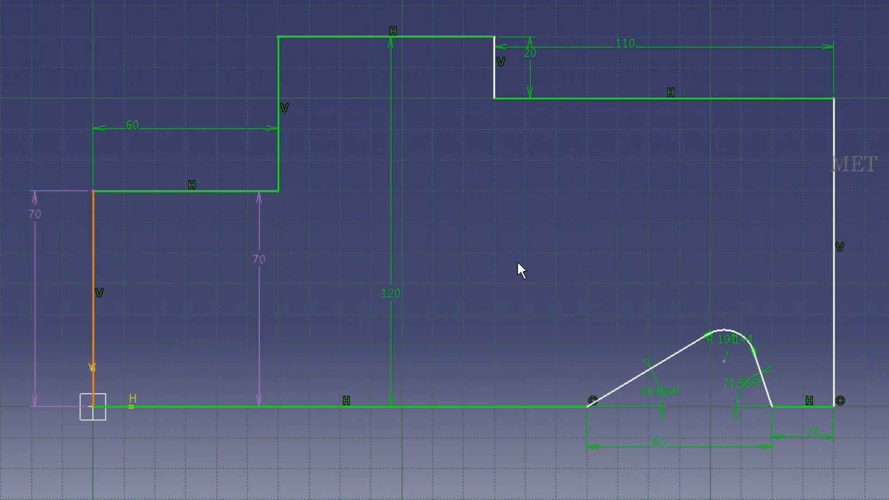
{"action": "left_click", "coordinate": [834, 204]}
{"action": "left_click", "coordinate": [514, 474]}
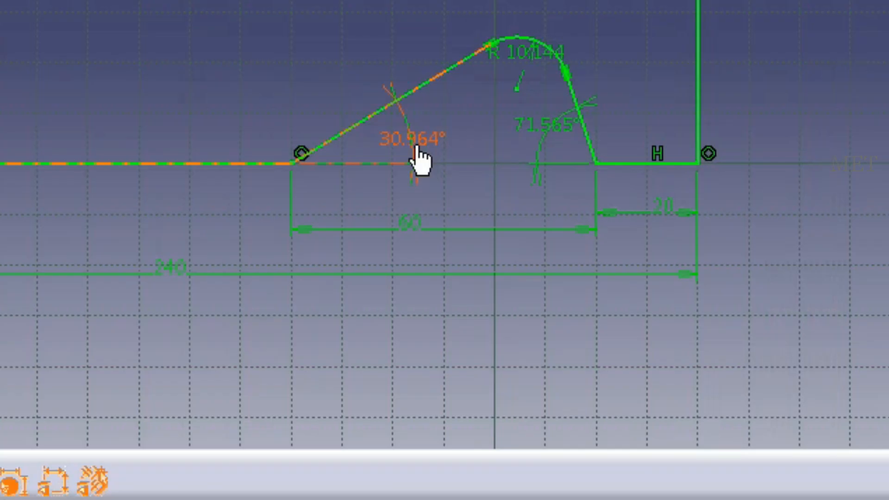
Set the notch's left slope angle to 20° and its right slope angle to 45°
{"action": "double_click", "coordinate": [546, 365]}
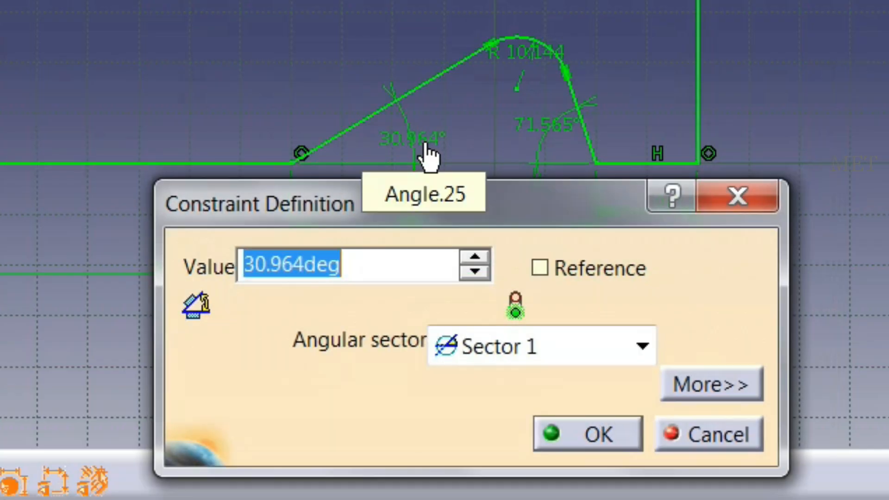
{"action": "type", "text": "20"}
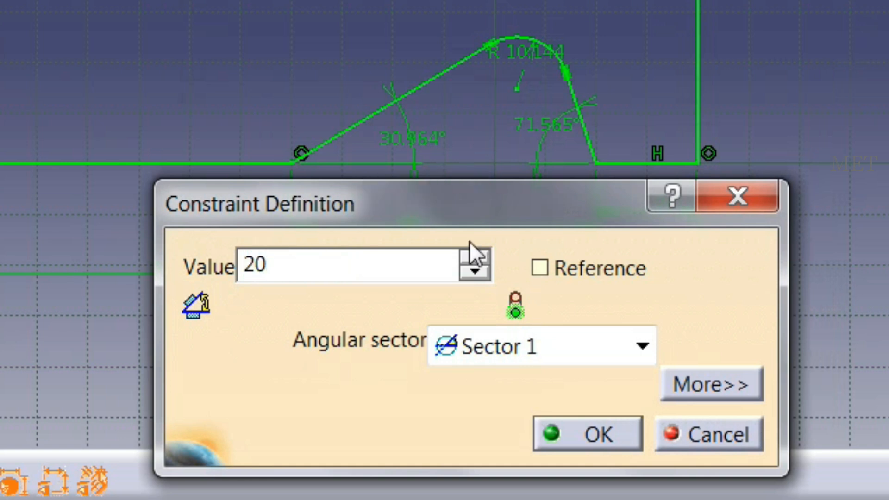
{"action": "left_click", "coordinate": [601, 428]}
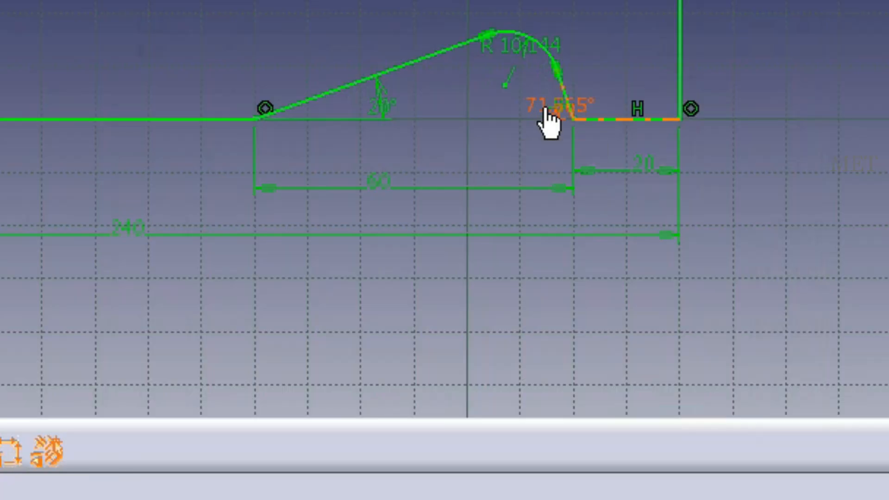
{"action": "double_click", "coordinate": [546, 111]}
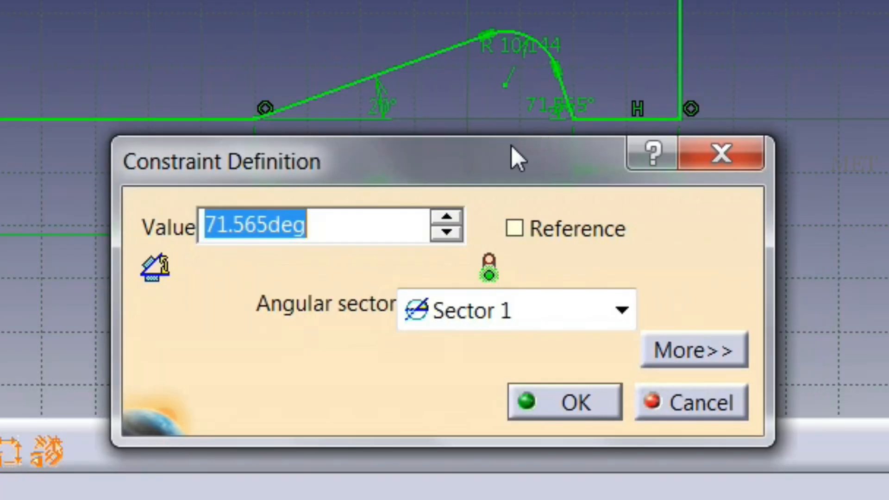
{"action": "type", "text": "45deg"}
{"action": "left_click", "coordinate": [556, 406]}
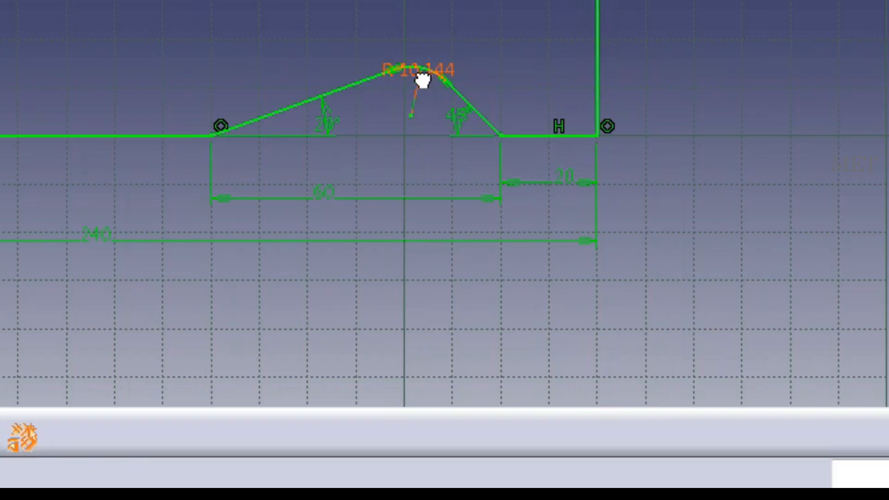
Set the radius of the notch's rounded peak to 10 mm
{"action": "double_click", "coordinate": [576, 352]}
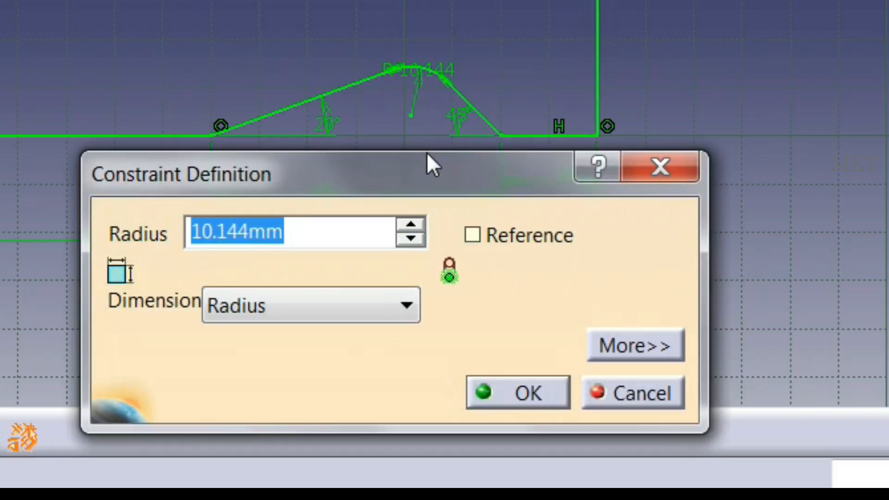
{"action": "type", "text": "10"}
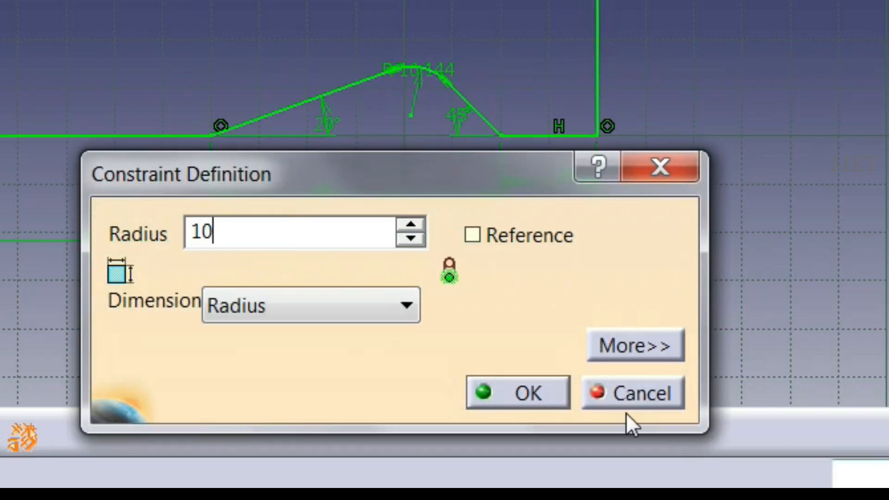
{"action": "left_click", "coordinate": [506, 385]}
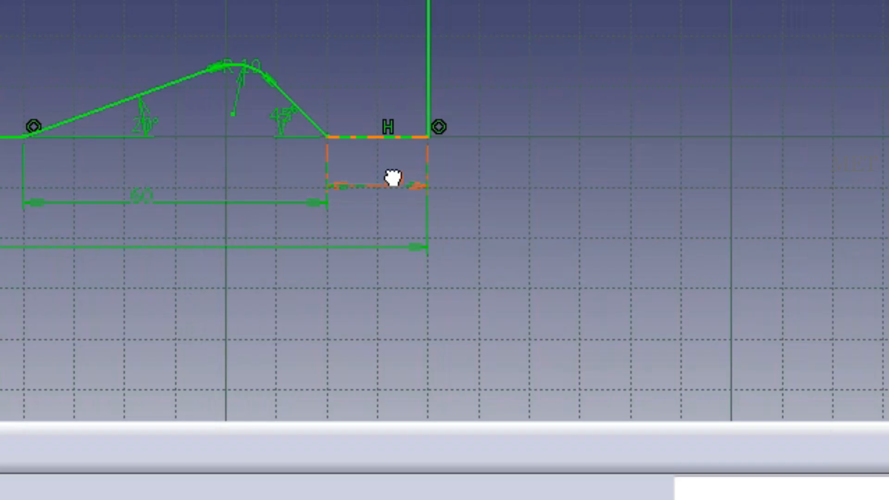
Set the short lower-right edge to 15 mm and the notch width to 40 mm
{"action": "double_click", "coordinate": [625, 386]}
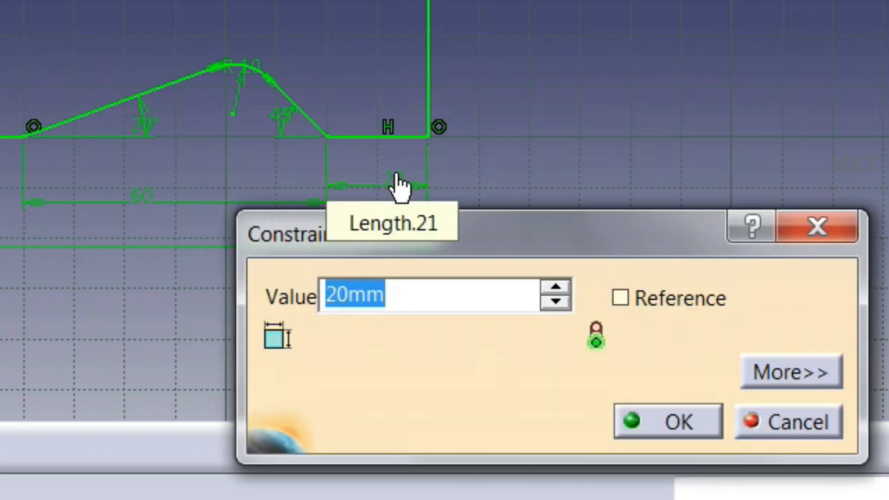
{"action": "type", "text": "15"}
{"action": "left_click", "coordinate": [651, 429]}
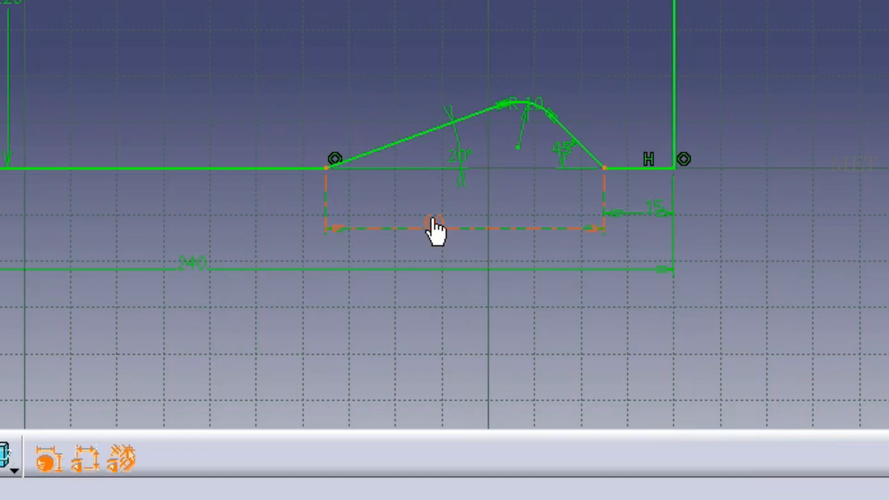
{"action": "double_click", "coordinate": [434, 228]}
{"action": "type", "text": "40"}
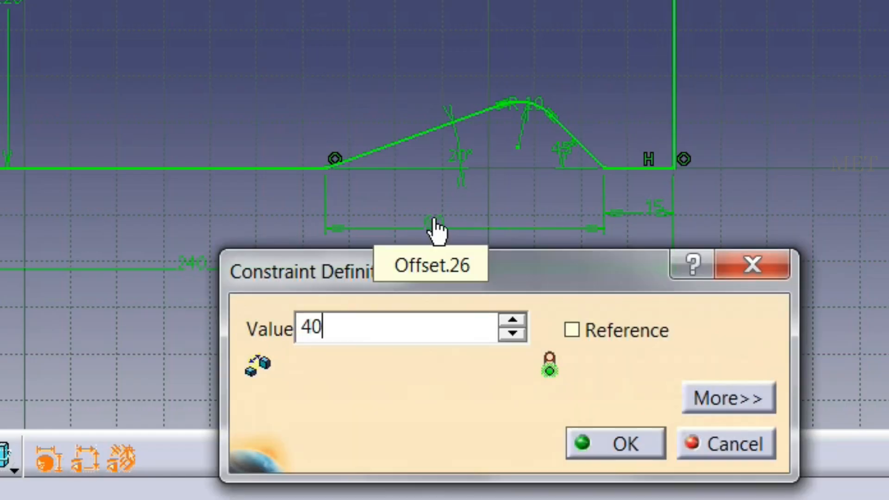
{"action": "left_click", "coordinate": [622, 434]}
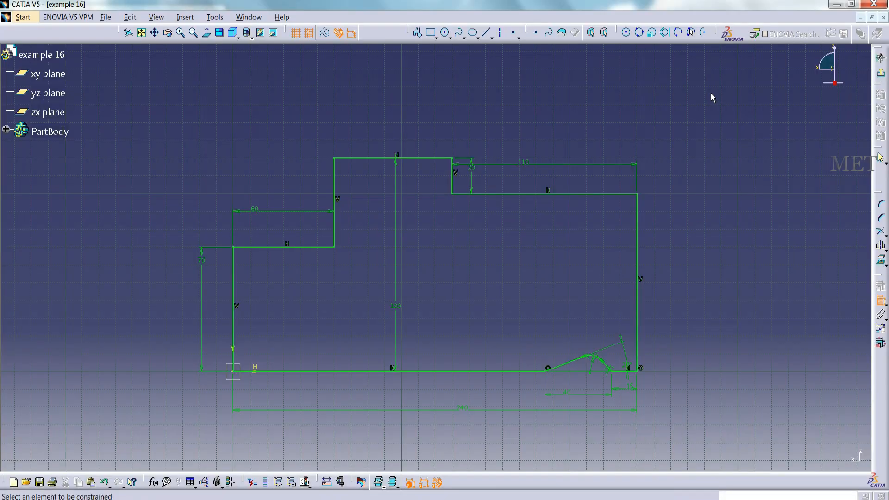
Set the lower-left step's horizontal length to 30 mm and the left edge's height to 35 mm
{"action": "double_click", "coordinate": [254, 209]}
{"action": "type", "text": "30"}
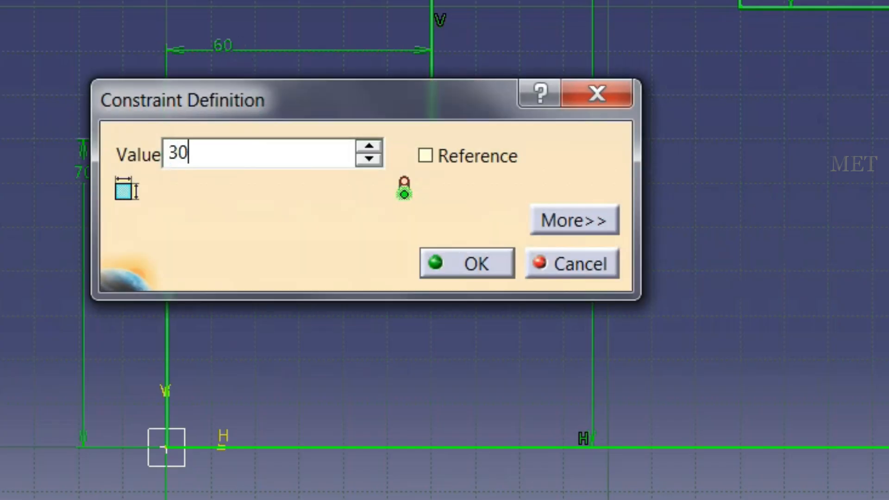
{"action": "left_click", "coordinate": [474, 263]}
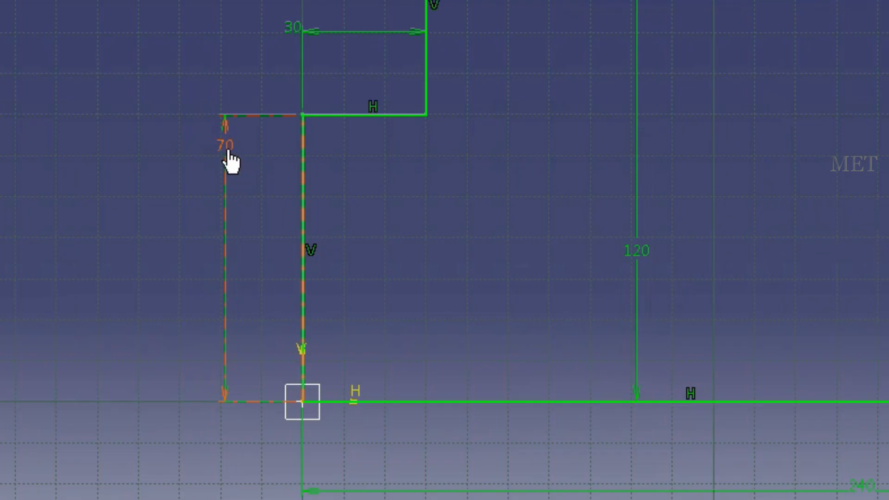
{"action": "double_click", "coordinate": [226, 147]}
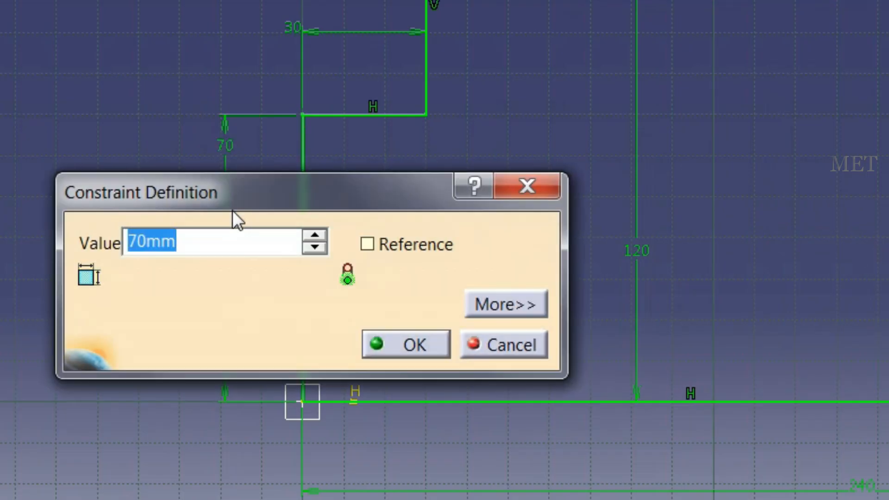
{"action": "type", "text": "35"}
{"action": "left_click", "coordinate": [392, 346]}
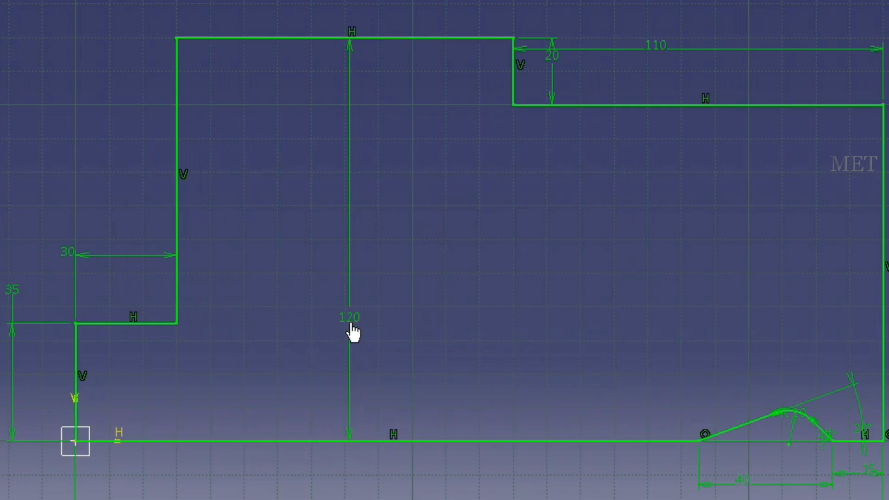
Set the profile's overall height to 63 mm
{"action": "double_click", "coordinate": [351, 324]}
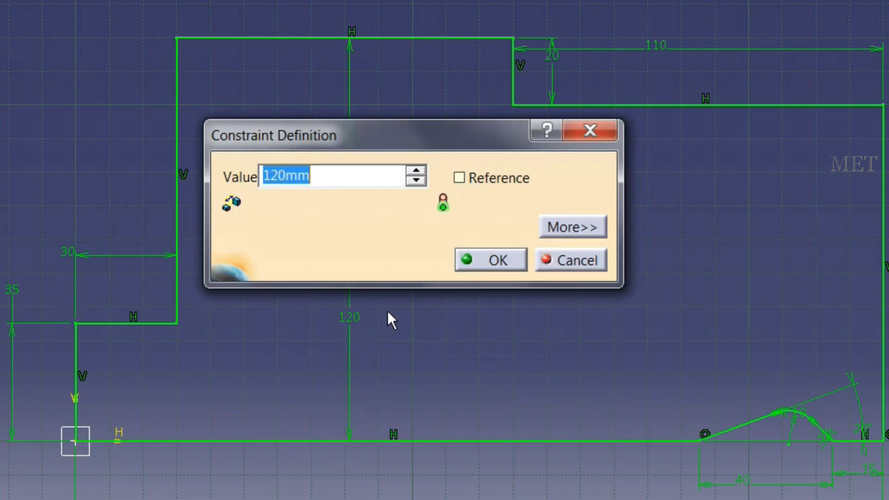
{"action": "type", "text": "6"}
{"action": "left_click", "coordinate": [492, 266]}
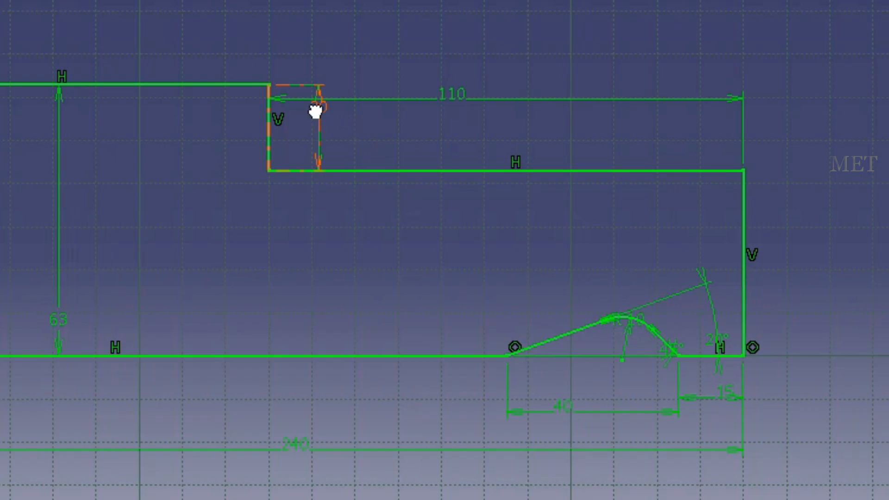
Set the profile's upper-right step to 15 mm high and 40 mm long horizontally
{"action": "double_click", "coordinate": [471, 270]}
{"action": "type", "text": "15"}
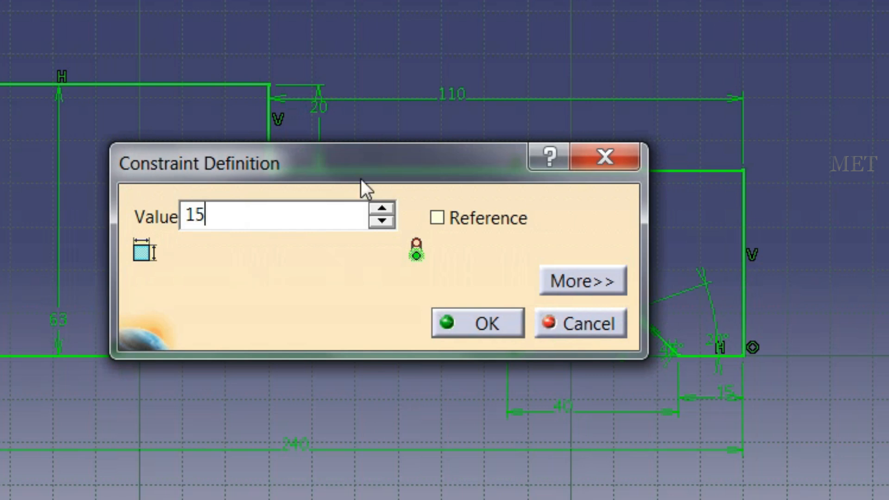
{"action": "left_click", "coordinate": [473, 319]}
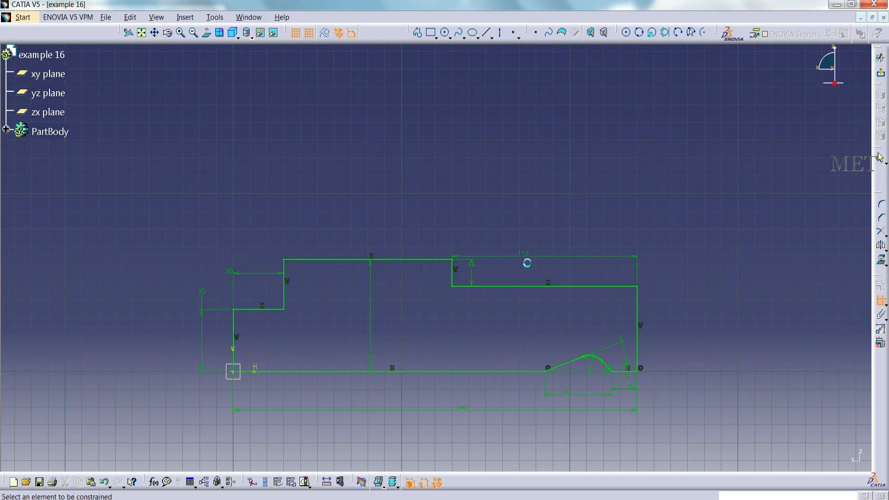
{"action": "double_click", "coordinate": [522, 256]}
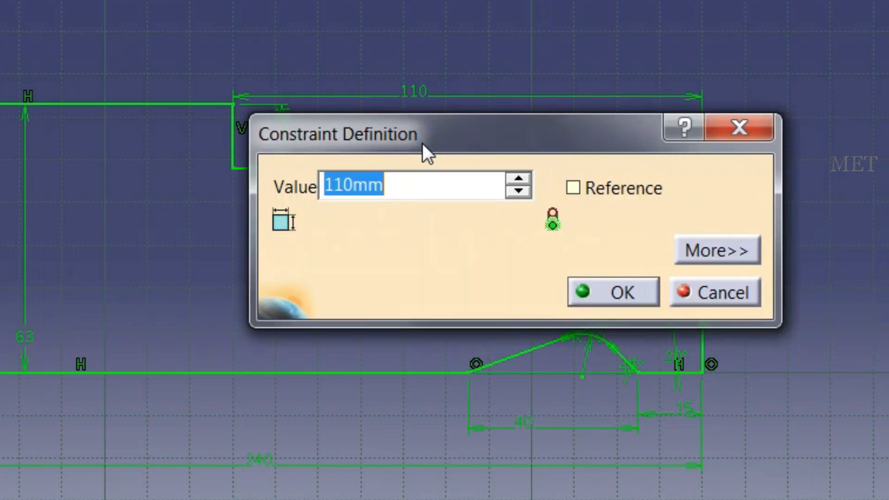
{"action": "type", "text": "40"}
{"action": "left_click", "coordinate": [620, 291]}
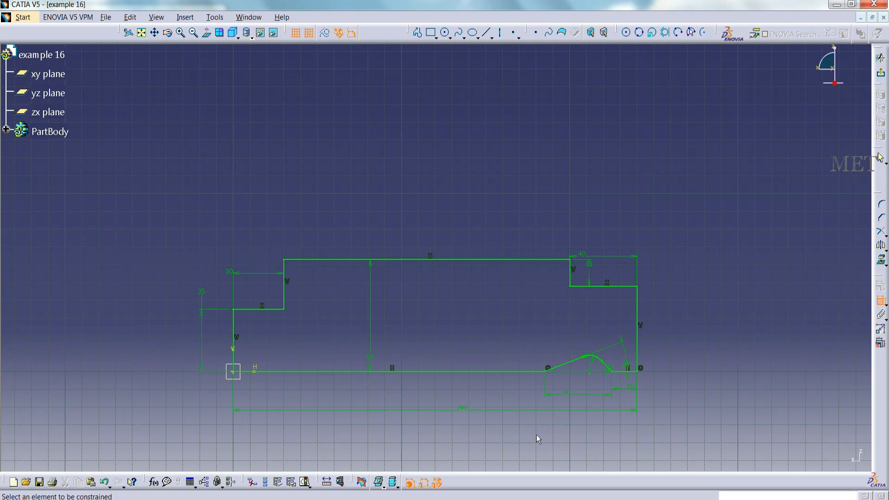
Set the profile's overall width to 100 mm
{"action": "double_click", "coordinate": [462, 410]}
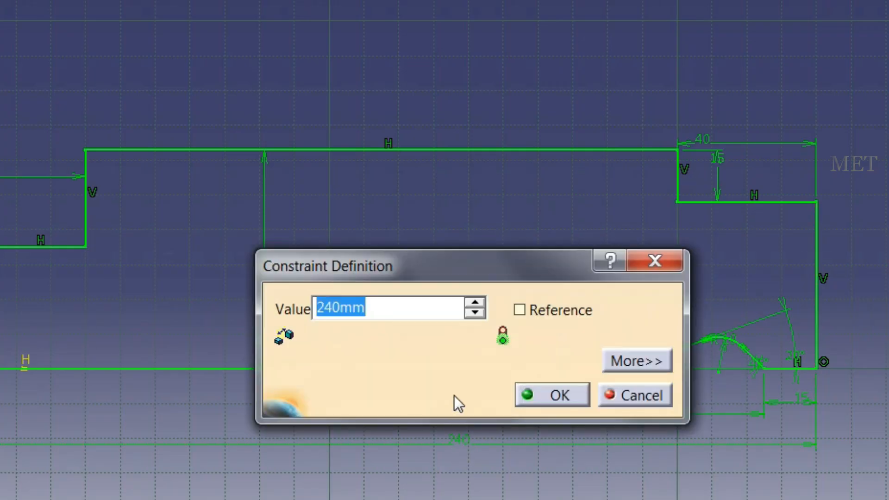
{"action": "type", "text": "100"}
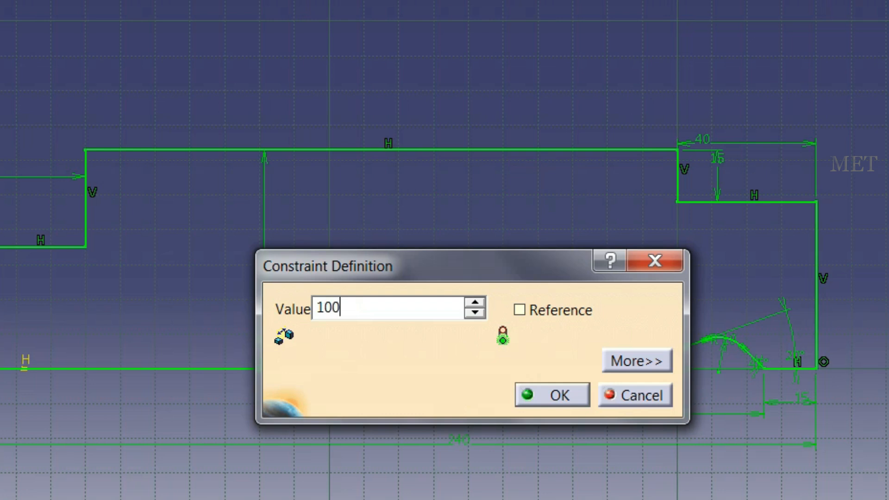
{"action": "left_click", "coordinate": [540, 394]}
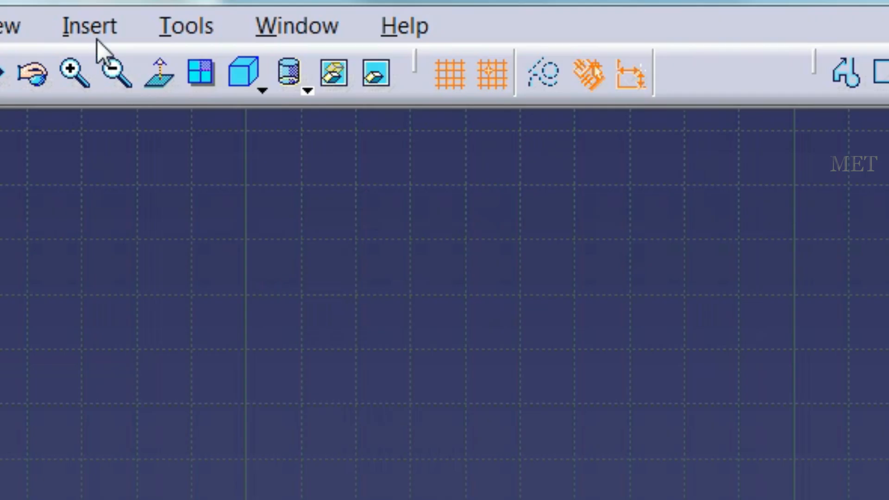
Draw a circle about 28 mm in diameter inside the profile, above the rounded notch
{"action": "left_click", "coordinate": [185, 18]}
{"action": "mouse_move", "coordinate": [149, 134]}
{"action": "mouse_move", "coordinate": [548, 210]}
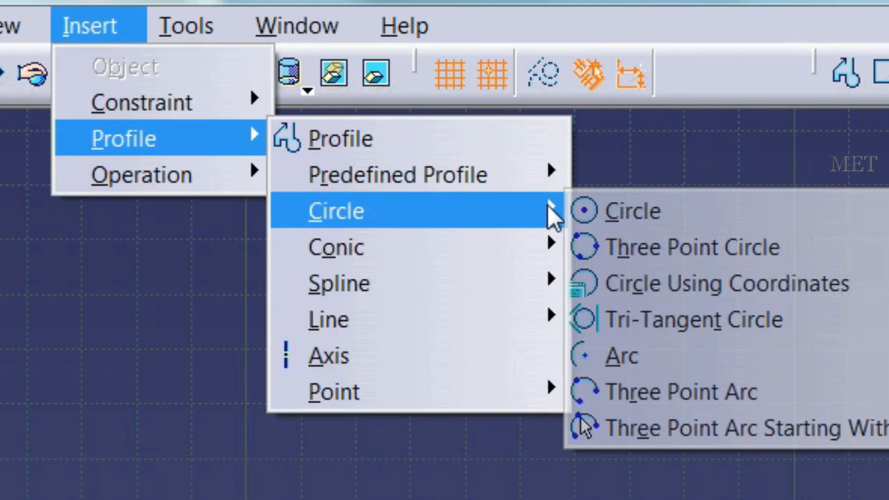
{"action": "left_click", "coordinate": [611, 212]}
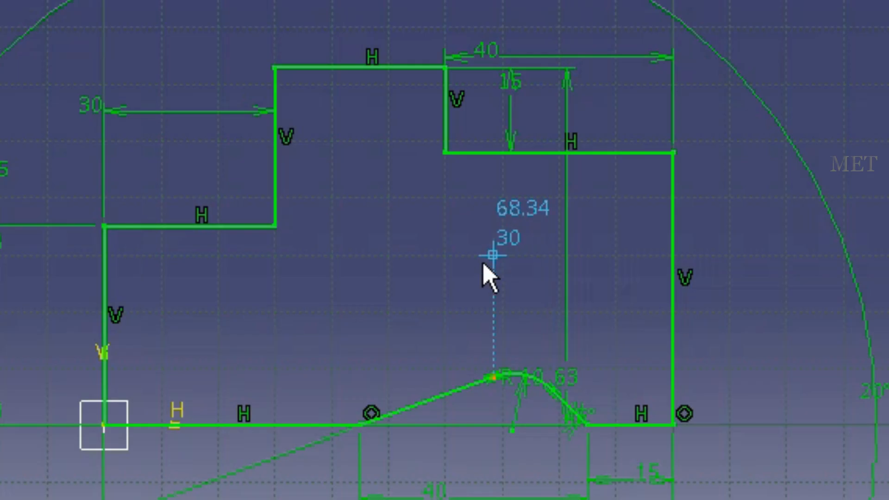
{"action": "left_click", "coordinate": [483, 263]}
{"action": "left_click", "coordinate": [542, 191]}
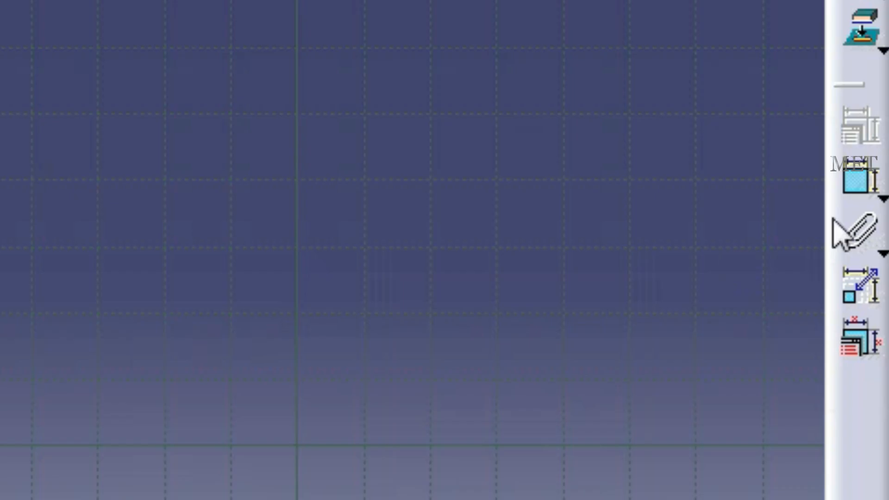
Dimension the circle centre's horizontal distance to the profile's right edge and its vertical distance to the bottom edge
{"action": "left_click", "coordinate": [879, 301]}
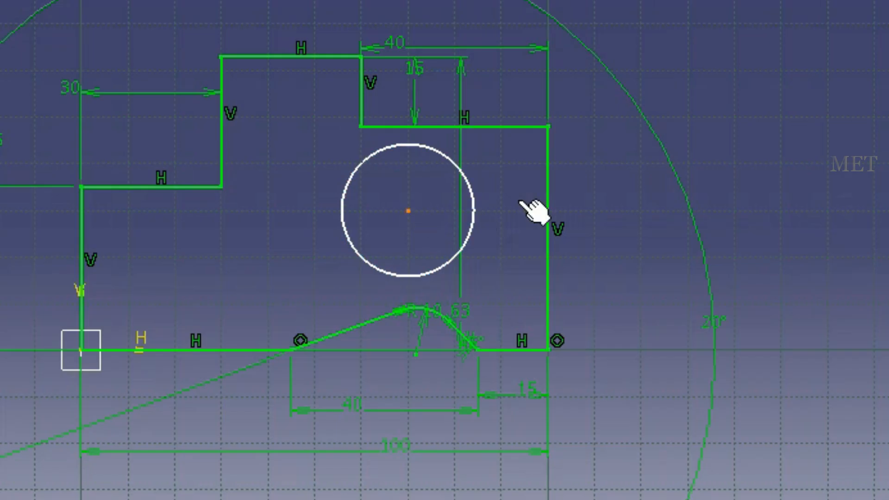
{"action": "left_click", "coordinate": [551, 191]}
{"action": "left_click", "coordinate": [764, 180]}
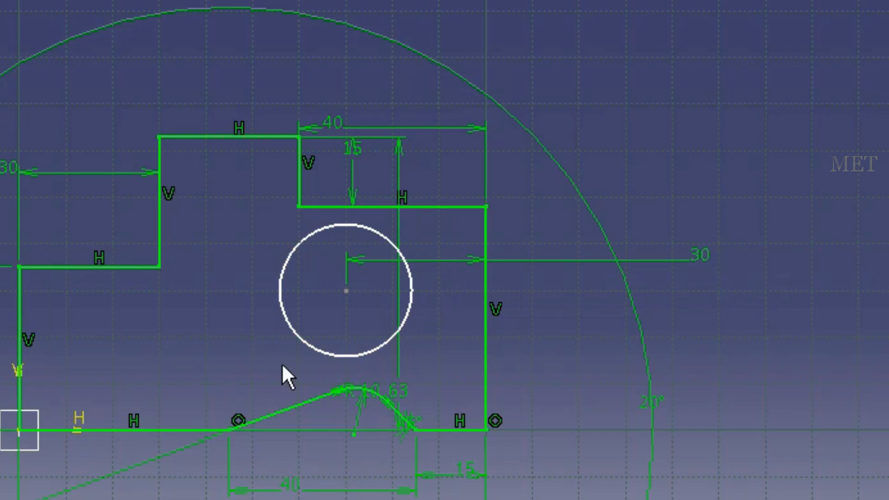
{"action": "left_click", "coordinate": [142, 430]}
{"action": "left_click", "coordinate": [346, 290]}
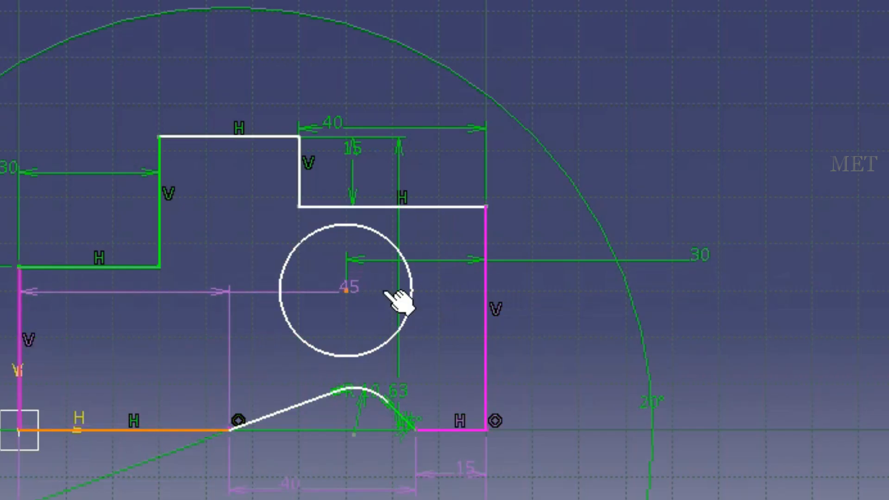
{"action": "left_click", "coordinate": [501, 287]}
{"action": "left_click", "coordinate": [582, 70]}
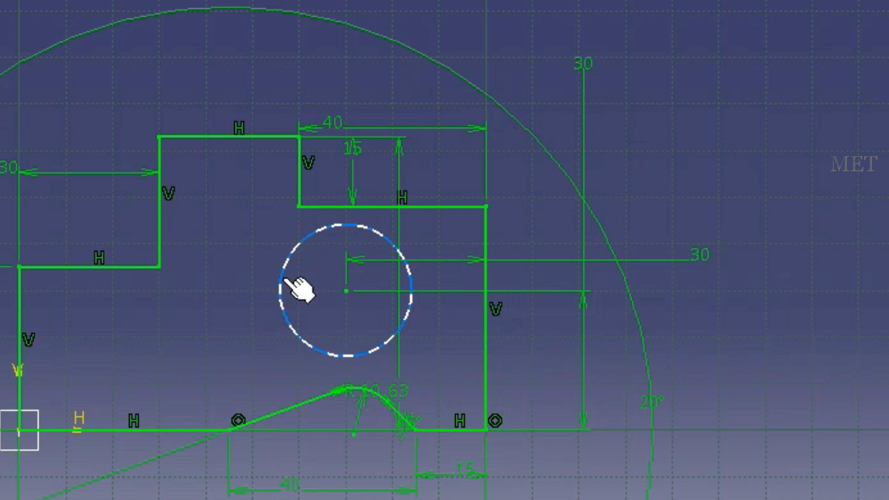
Add a diameter constraint to the circle and set it to 10 mm
{"action": "left_click", "coordinate": [304, 270]}
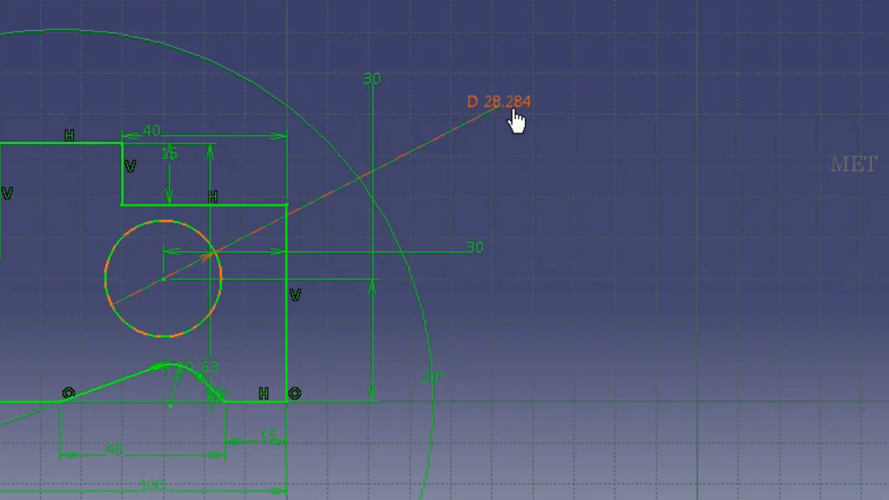
{"action": "double_click", "coordinate": [494, 246]}
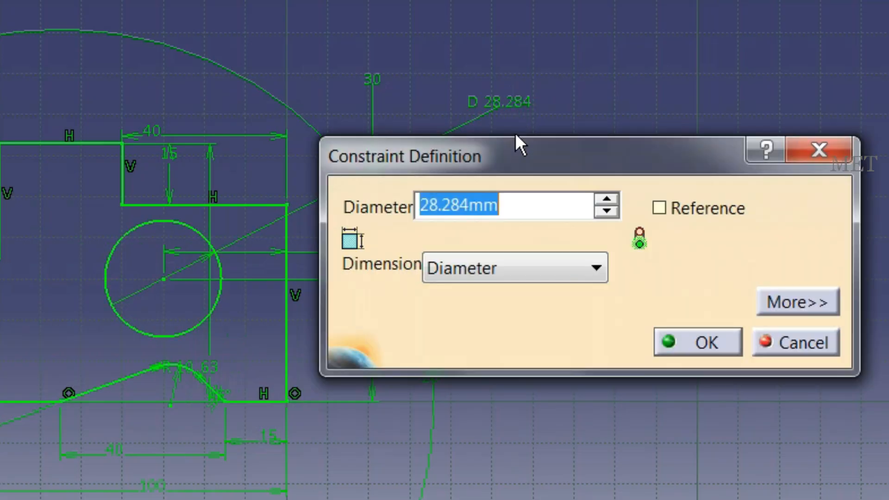
{"action": "type", "text": "10"}
{"action": "key", "text": "Return"}
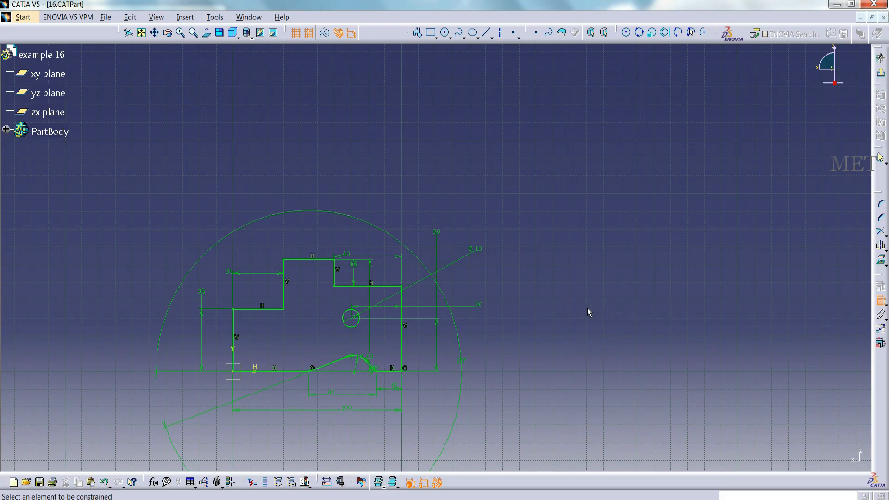
Position the circle's centre 10 mm from the profile's right edge and 35 mm above the bottom edge
{"action": "double_click", "coordinate": [482, 301]}
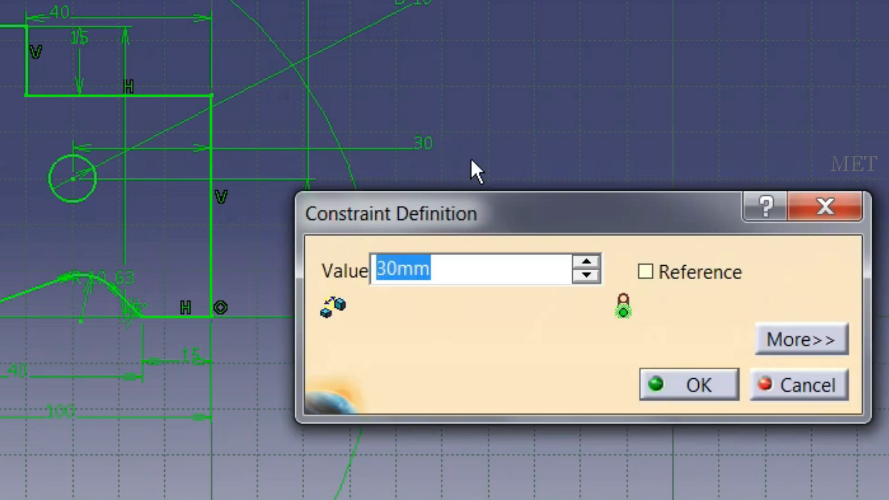
{"action": "type", "text": "10"}
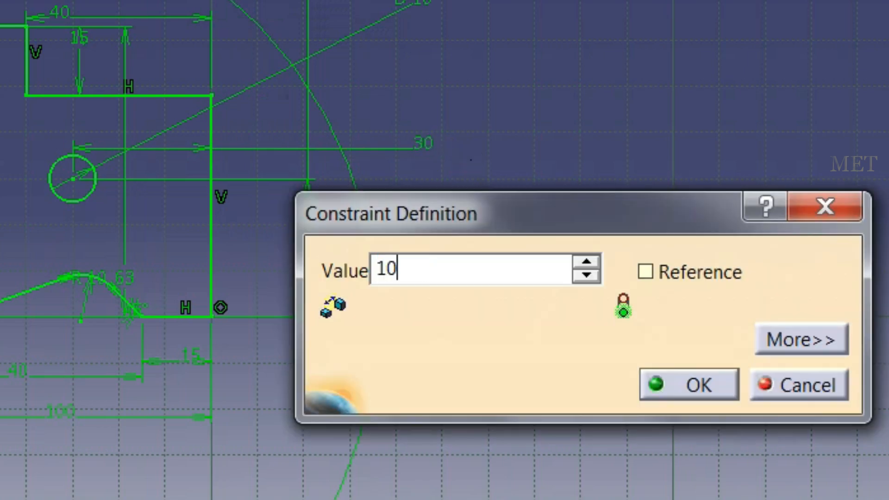
{"action": "left_click", "coordinate": [700, 374]}
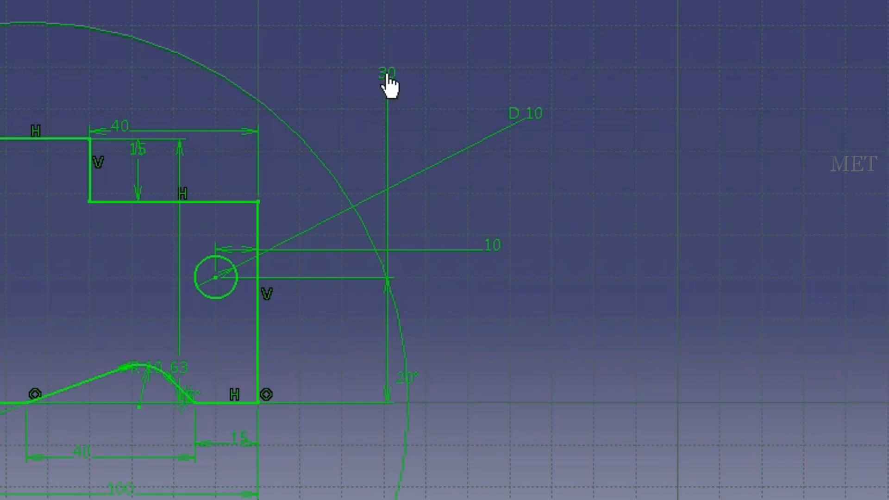
{"action": "double_click", "coordinate": [452, 234]}
{"action": "type", "text": "35"}
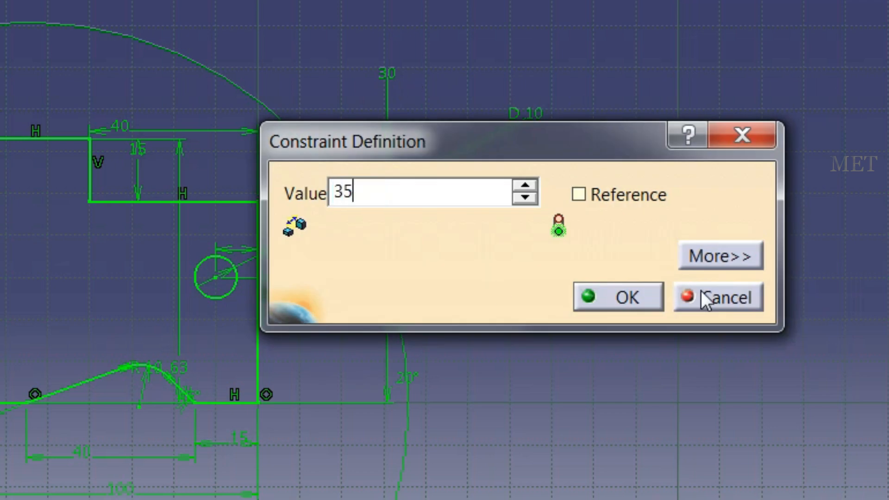
{"action": "left_click", "coordinate": [643, 281]}
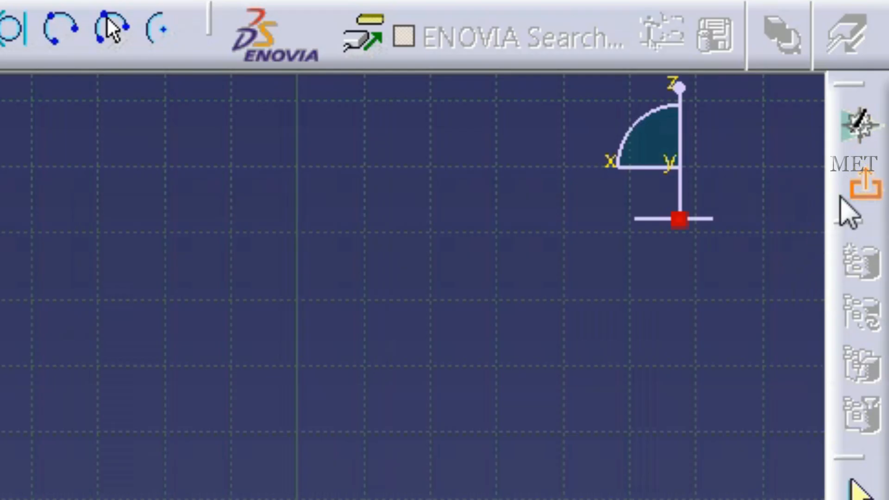
Finish the sketch and extrude it with a 25 mm Pad using Mirrored extent
{"action": "left_click", "coordinate": [880, 75]}
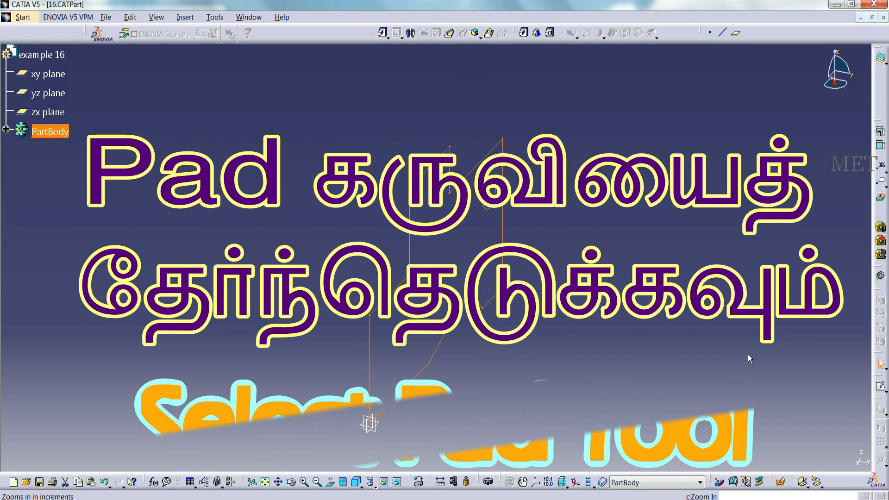
{"action": "left_click", "coordinate": [185, 17]}
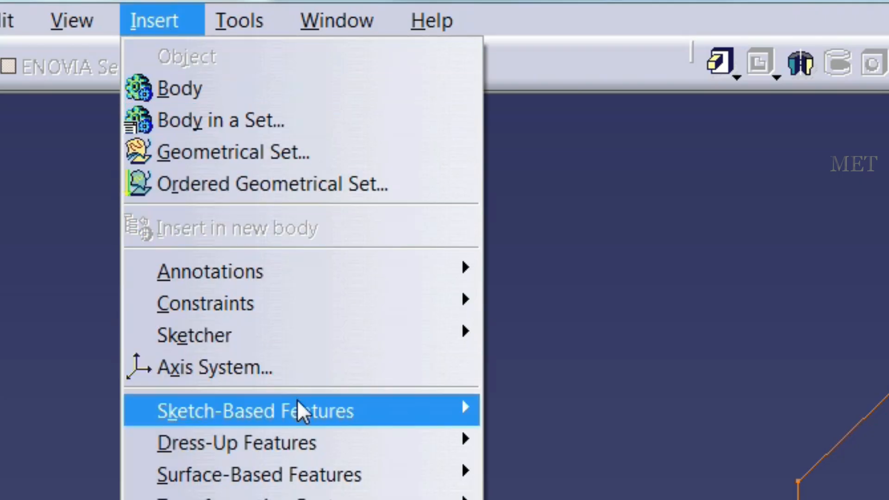
{"action": "mouse_move", "coordinate": [475, 409]}
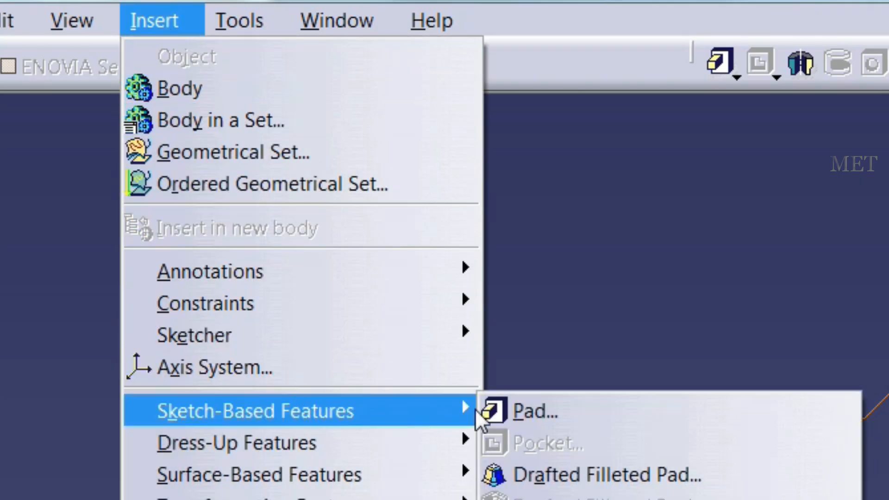
{"action": "left_click", "coordinate": [555, 410]}
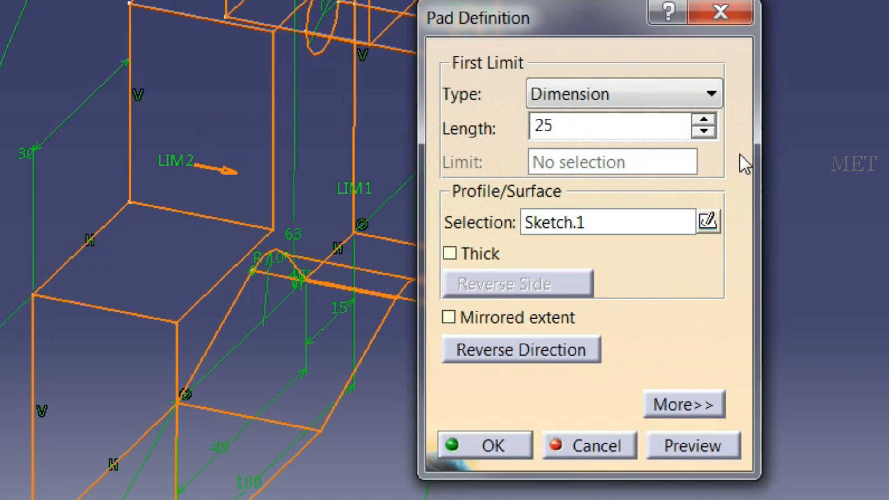
{"action": "left_click", "coordinate": [506, 320]}
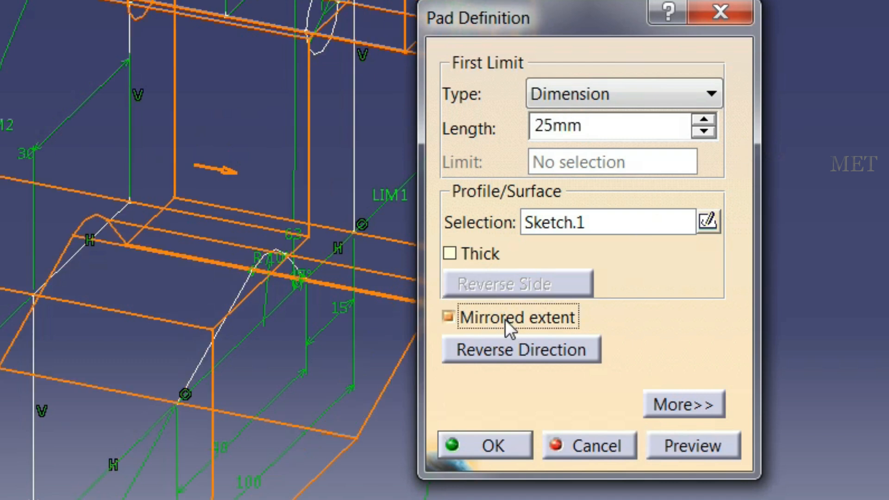
{"action": "left_click", "coordinate": [490, 445]}
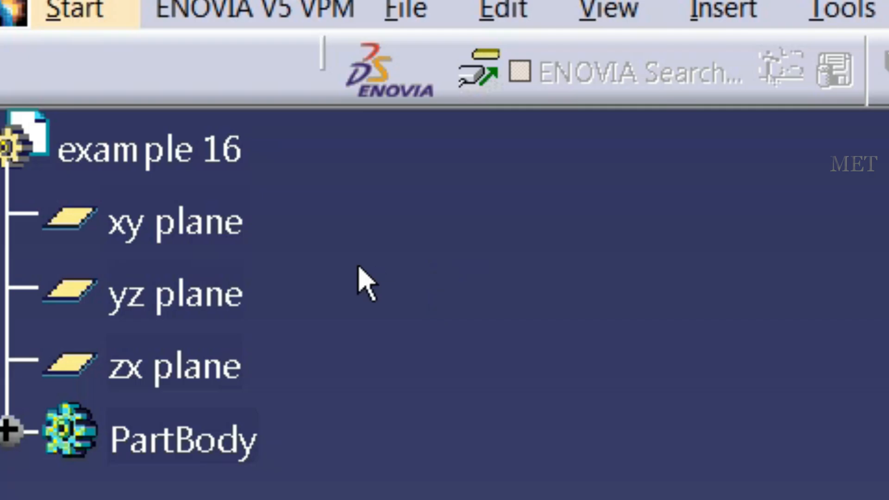
On the zx plane, sketch a closed U-shaped profile around the hole, about 30 mm wide with 40 mm straight sides and a rounded lower end
{"action": "left_click", "coordinate": [59, 112]}
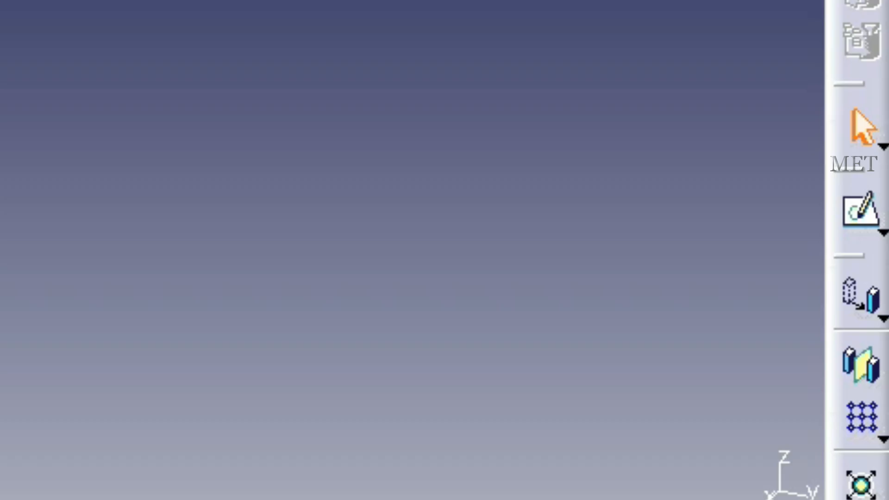
{"action": "left_click", "coordinate": [861, 218]}
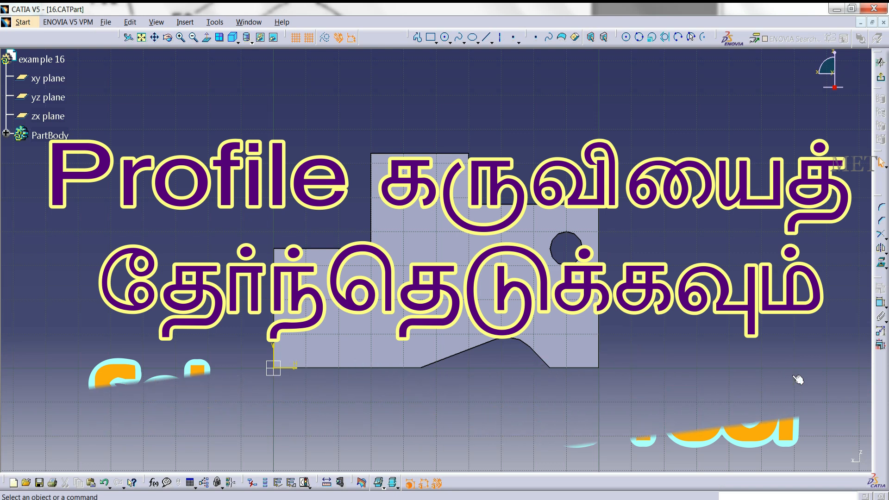
{"action": "left_click", "coordinate": [180, 27]}
{"action": "mouse_move", "coordinate": [197, 55]}
{"action": "left_click", "coordinate": [255, 57]}
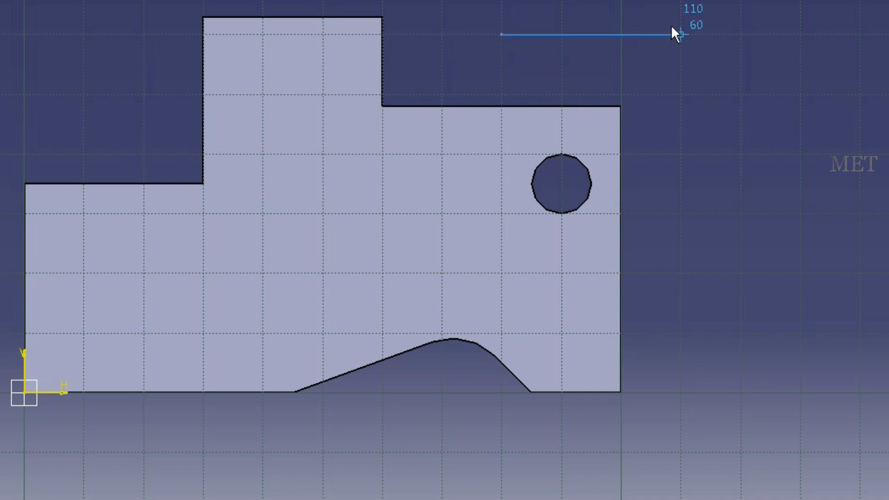
{"action": "left_click", "coordinate": [672, 26]}
{"action": "left_click", "coordinate": [684, 256]}
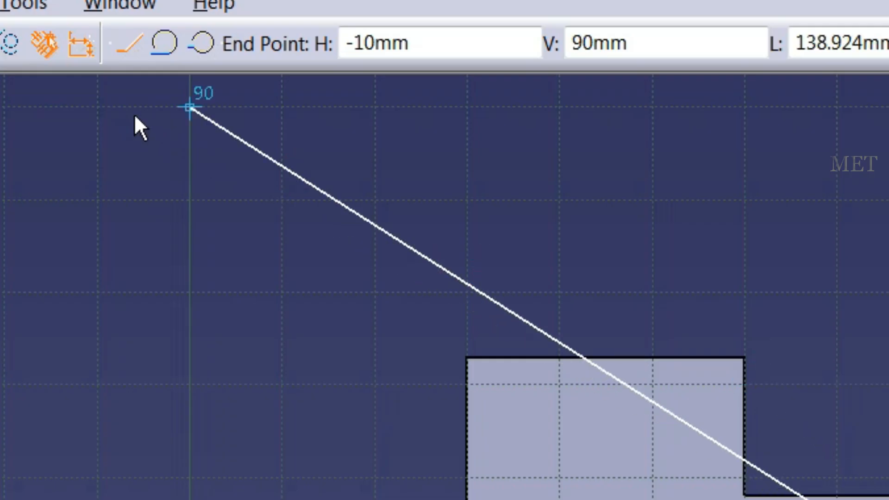
{"action": "left_click", "coordinate": [192, 49]}
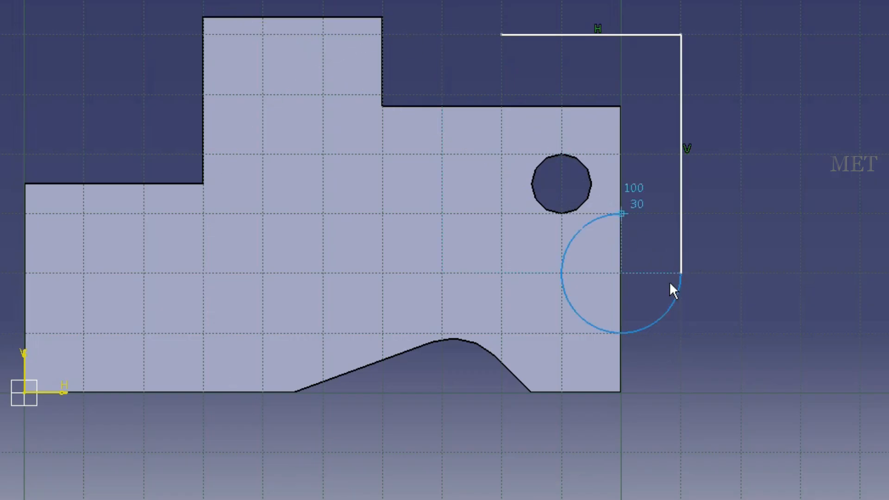
{"action": "left_click", "coordinate": [508, 271]}
{"action": "left_click", "coordinate": [501, 35]}
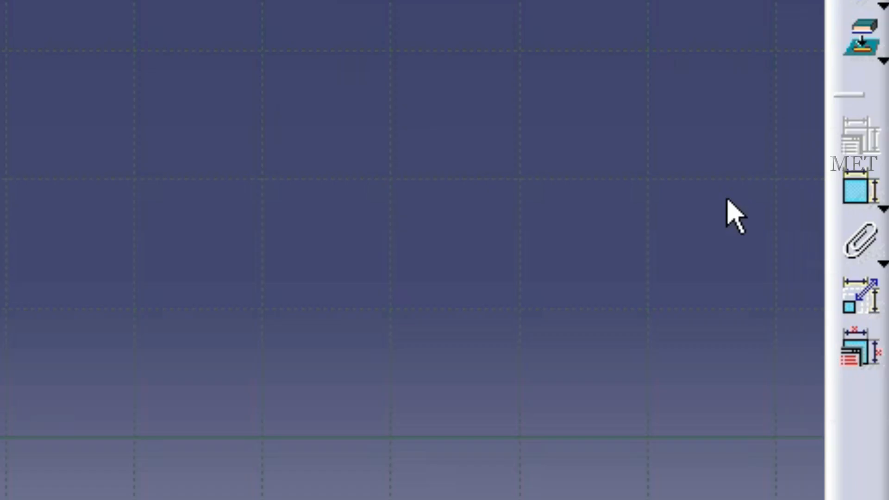
Dimension the U-profile's top line to the pad's right-hand step edge and add a radius constraint to its arc
{"action": "left_click", "coordinate": [867, 190]}
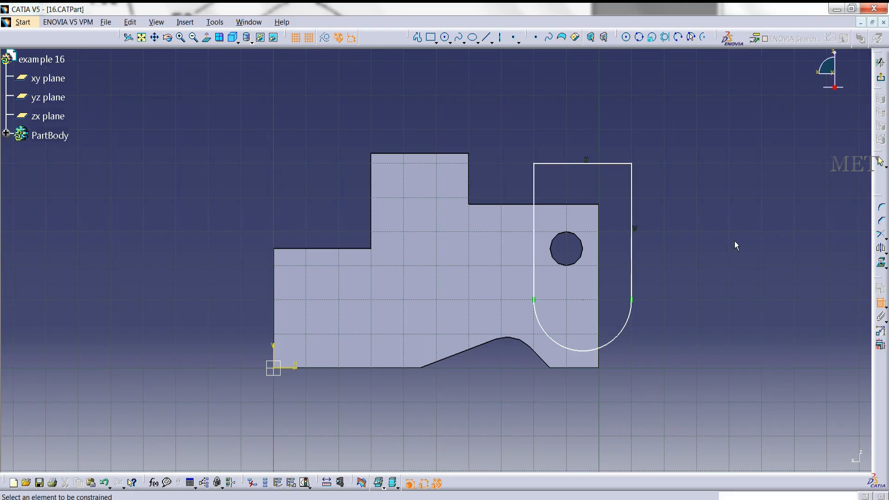
{"action": "left_click", "coordinate": [506, 204]}
{"action": "left_click", "coordinate": [570, 163]}
{"action": "left_click", "coordinate": [570, 176]}
{"action": "left_click", "coordinate": [620, 352]}
{"action": "left_click", "coordinate": [706, 405]}
Dimension the arc centre's distances to the pad's right and bottom edges, and the length of the U-profile's top line
{"action": "left_click", "coordinate": [554, 295]}
{"action": "left_click", "coordinate": [580, 258]}
{"action": "left_click", "coordinate": [746, 262]}
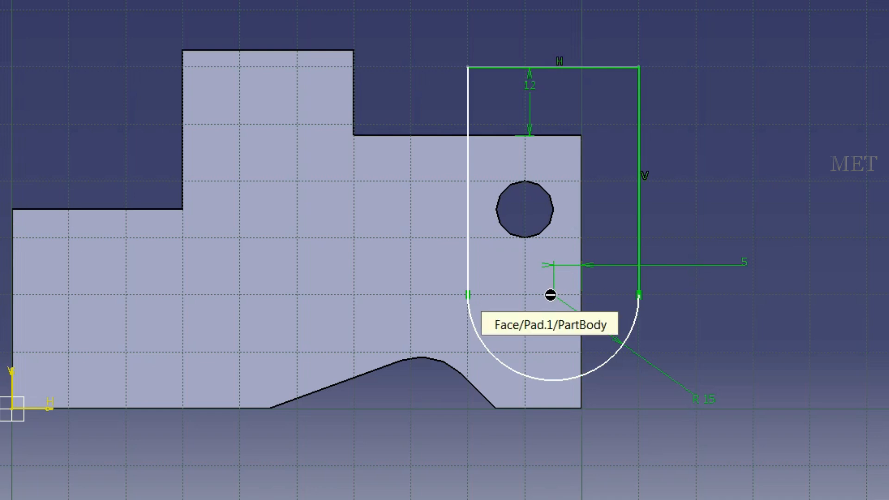
{"action": "left_click", "coordinate": [548, 408]}
{"action": "left_click", "coordinate": [820, 359]}
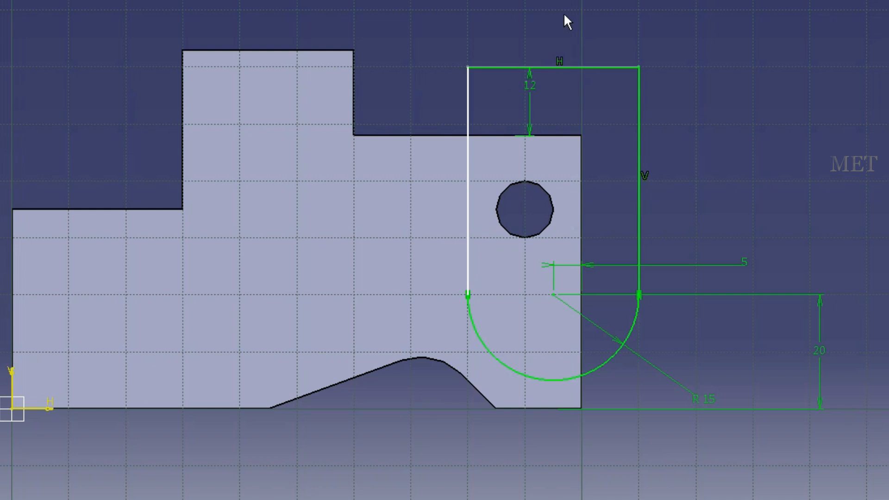
{"action": "left_click", "coordinate": [584, 68]}
{"action": "left_click", "coordinate": [574, 19]}
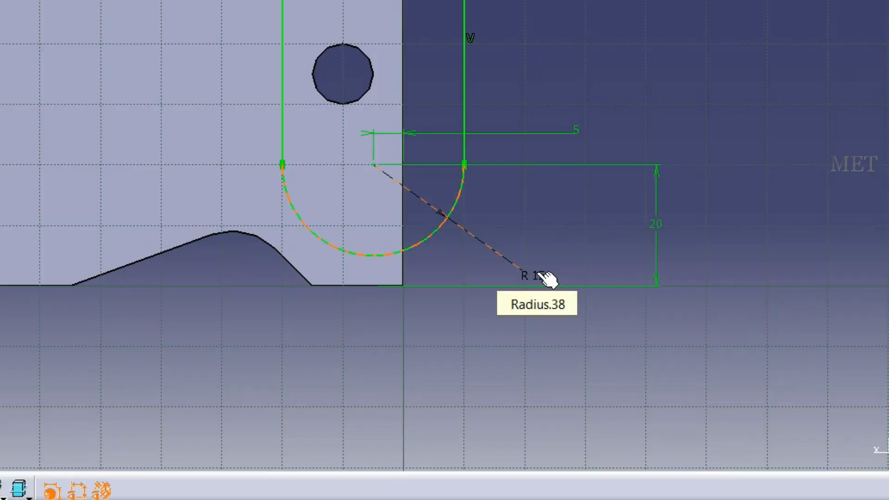
Set the U-profile's arc radius to 25 mm and its top line's length to 50 mm
{"action": "double_click", "coordinate": [544, 276]}
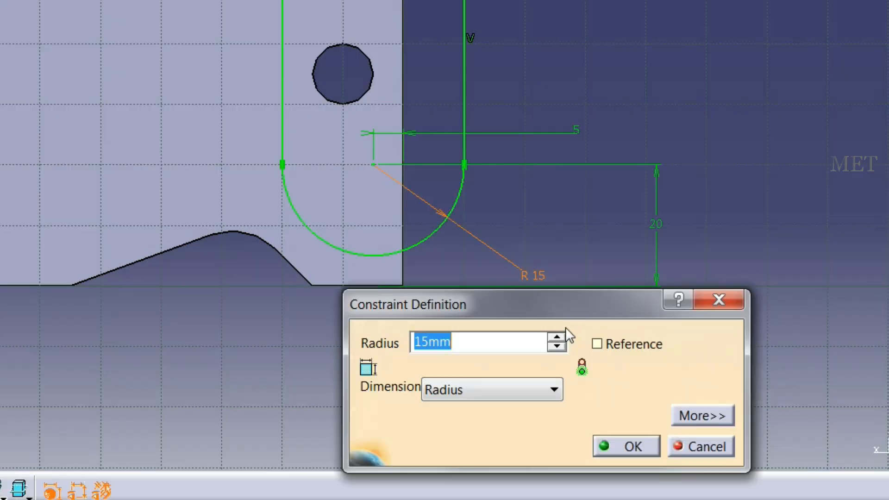
{"action": "type", "text": "25"}
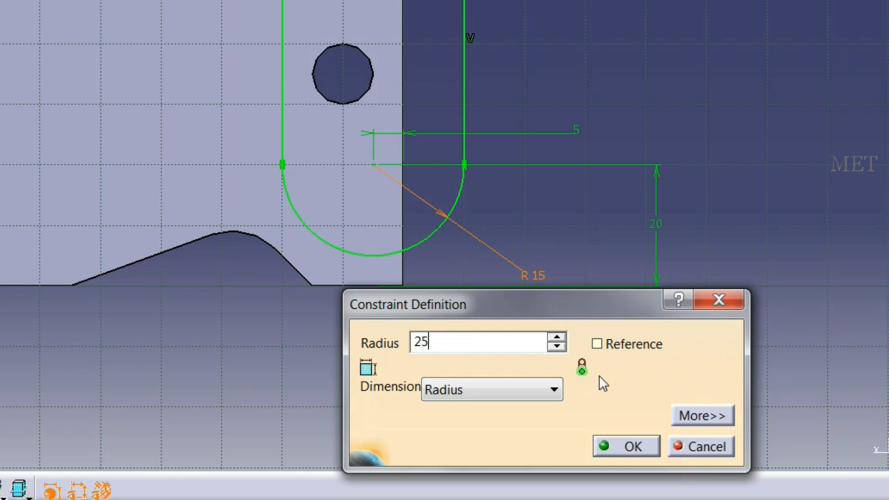
{"action": "left_click", "coordinate": [605, 447]}
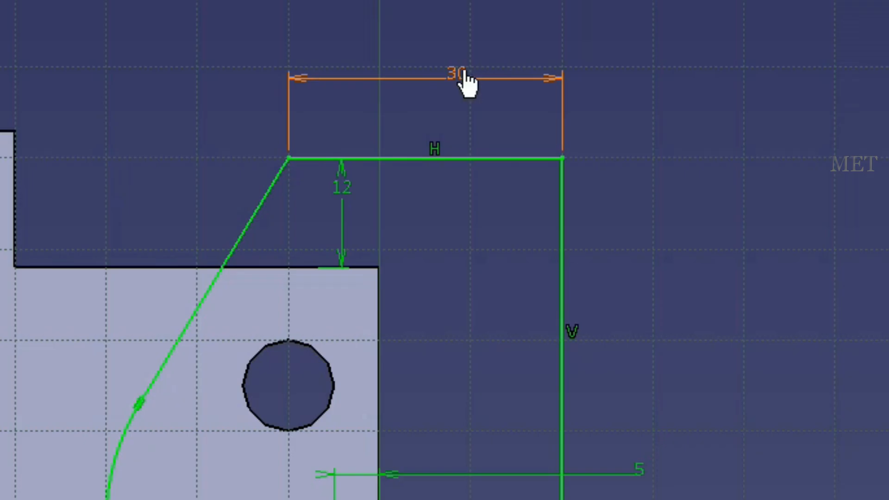
{"action": "double_click", "coordinate": [461, 75]}
{"action": "type", "text": "50"}
{"action": "left_click", "coordinate": [641, 310]}
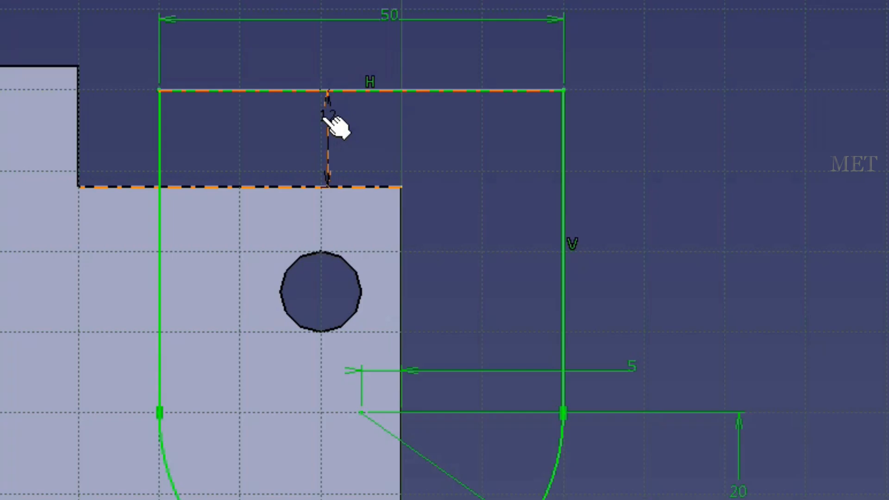
Set the offset between the U-profile's top line and the pad's step edge to 0 mm
{"action": "double_click", "coordinate": [569, 178]}
{"action": "type", "text": "0"}
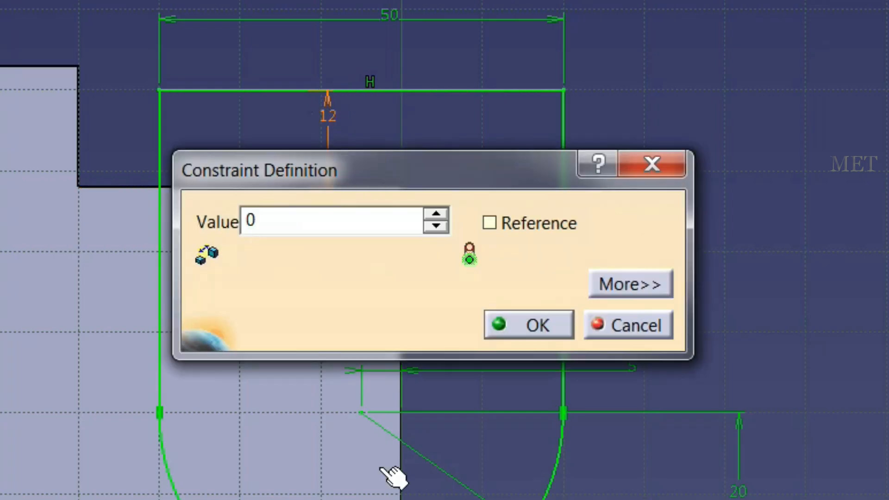
{"action": "left_click", "coordinate": [514, 334]}
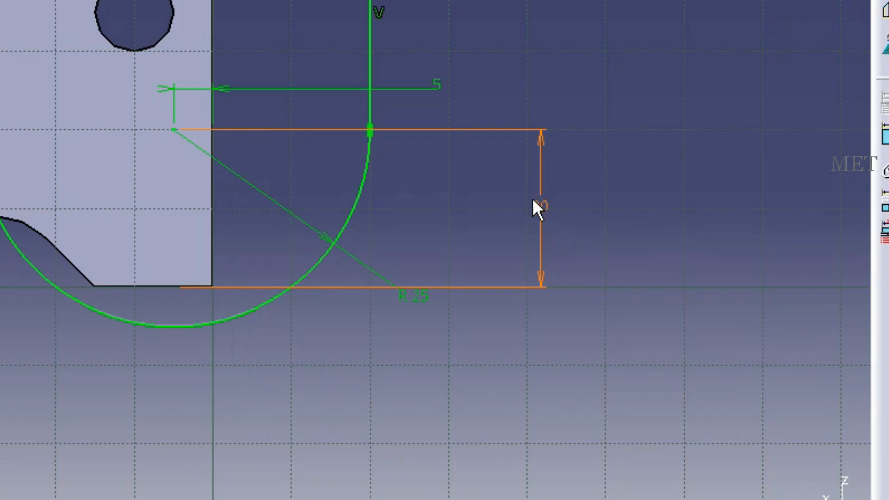
Set the arc centre 35 mm above the pad's bottom edge and 0 mm from its right edge
{"action": "double_click", "coordinate": [733, 332]}
{"action": "type", "text": "35"}
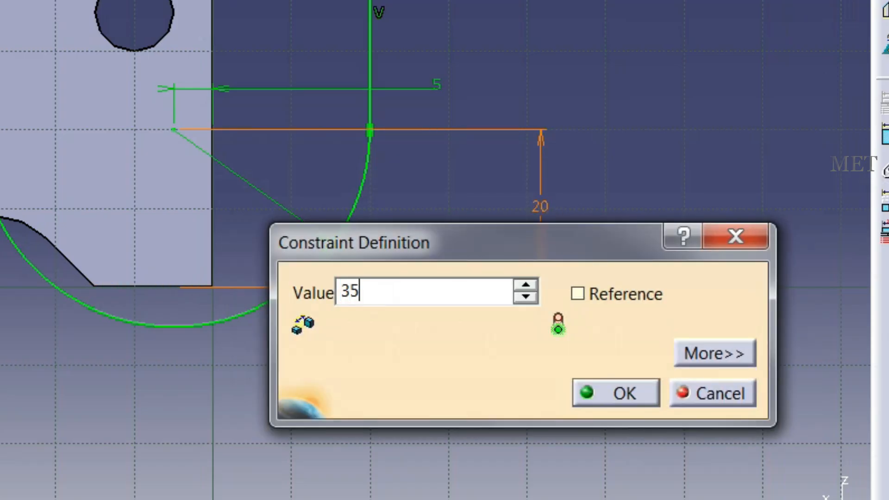
{"action": "left_click", "coordinate": [608, 393]}
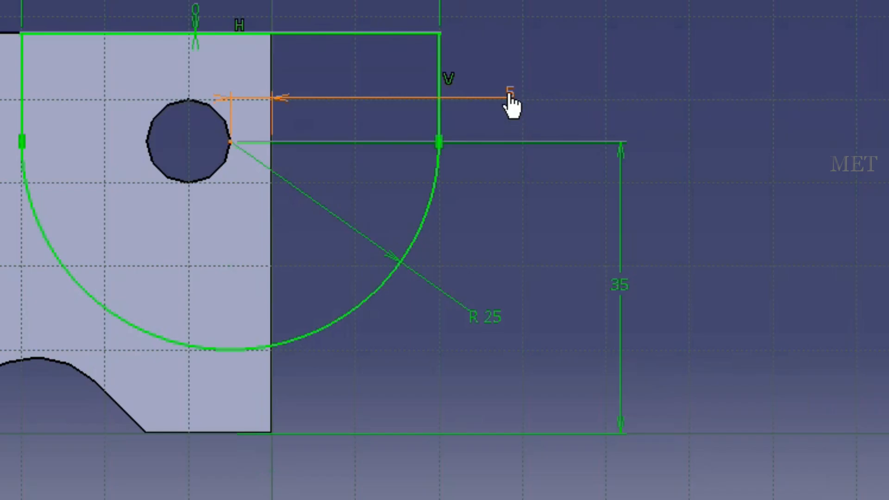
{"action": "double_click", "coordinate": [692, 230]}
{"action": "type", "text": "0"}
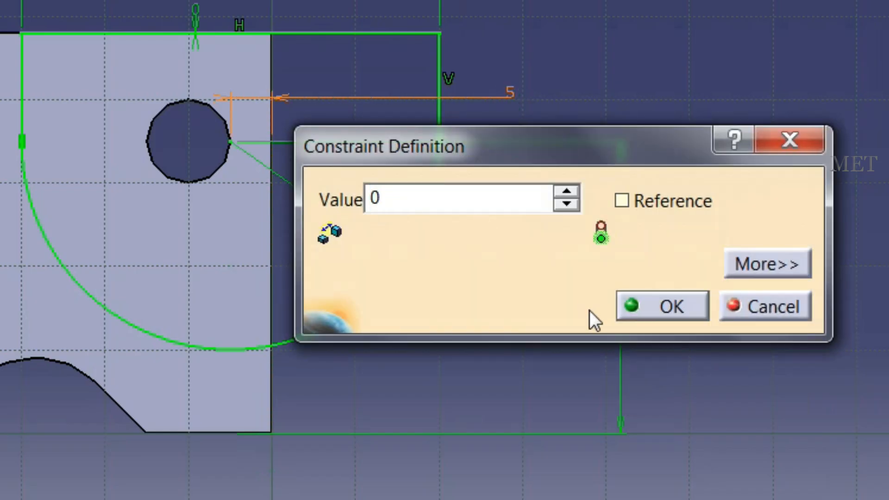
{"action": "left_click", "coordinate": [662, 301]}
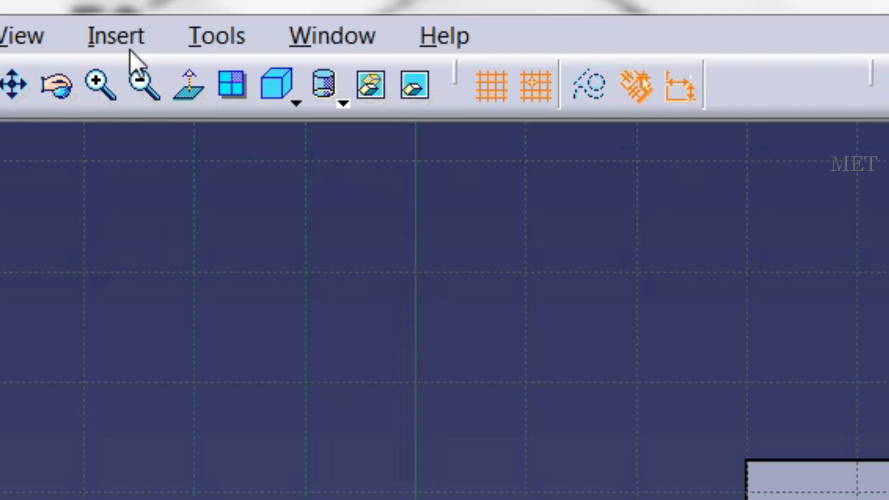
Sketch a circle about 45 mm in diameter overlapping the pad's left edge, centred at H -20 mm, V 40 mm
{"action": "left_click", "coordinate": [190, 16]}
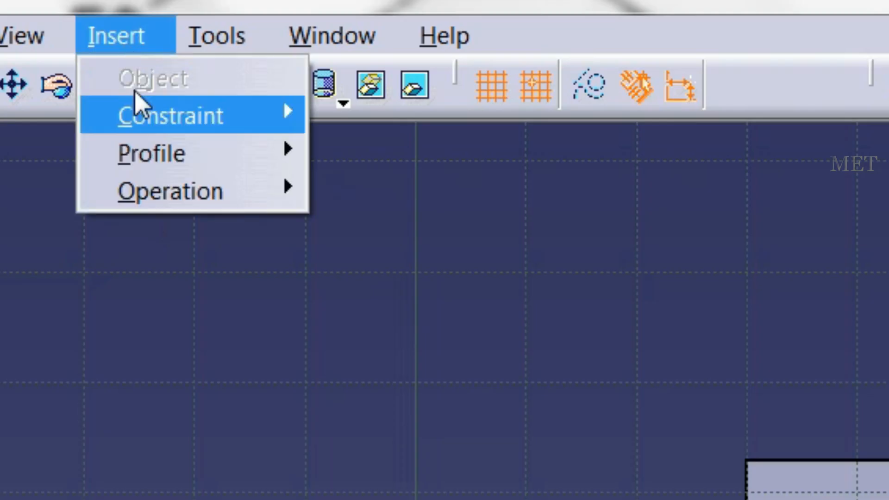
{"action": "mouse_move", "coordinate": [239, 46]}
{"action": "mouse_move", "coordinate": [420, 232]}
{"action": "left_click", "coordinate": [666, 232]}
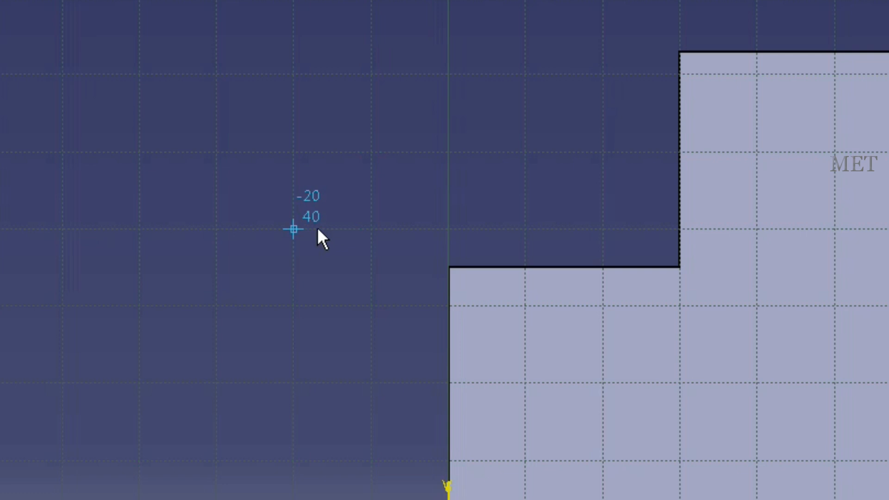
{"action": "left_click", "coordinate": [219, 225]}
{"action": "left_click", "coordinate": [259, 202]}
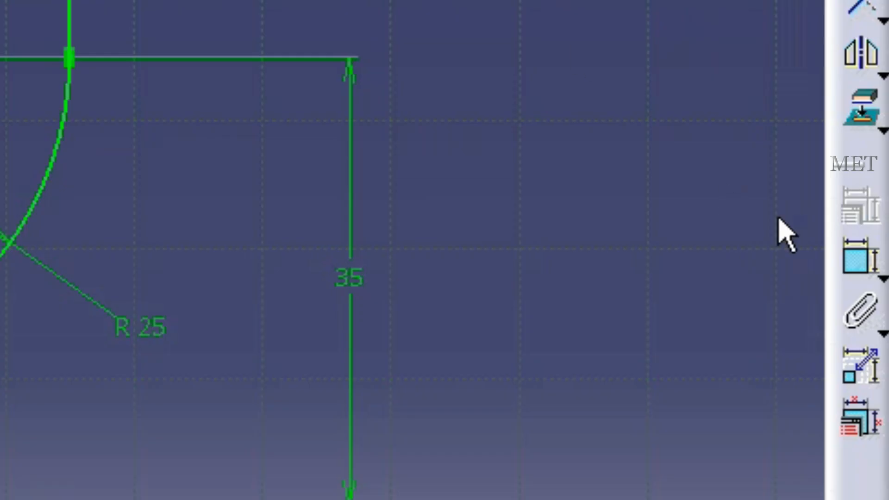
Dimension the circle centre's distances to the pad's bottom and left edges, and add a diameter constraint to the circle
{"action": "left_click", "coordinate": [851, 263]}
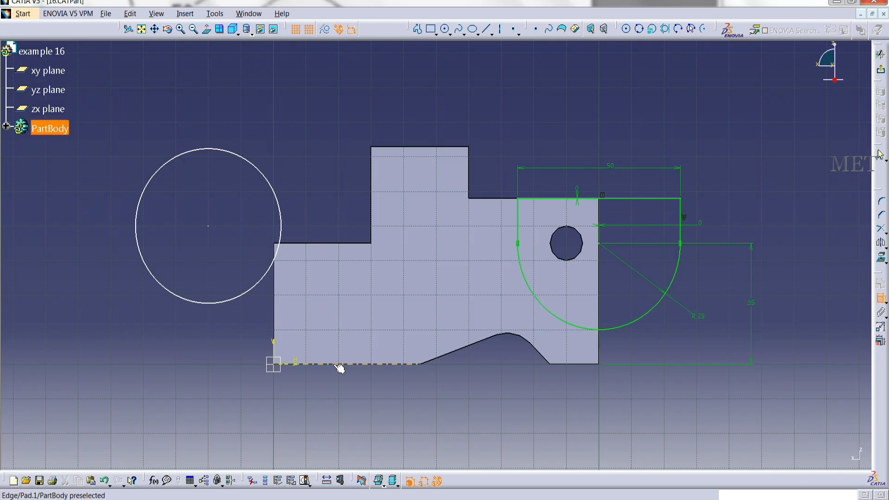
{"action": "left_click", "coordinate": [337, 365]}
{"action": "left_click", "coordinate": [208, 226]}
{"action": "left_click", "coordinate": [148, 316]}
{"action": "left_click", "coordinate": [402, 343]}
{"action": "left_click", "coordinate": [281, 214]}
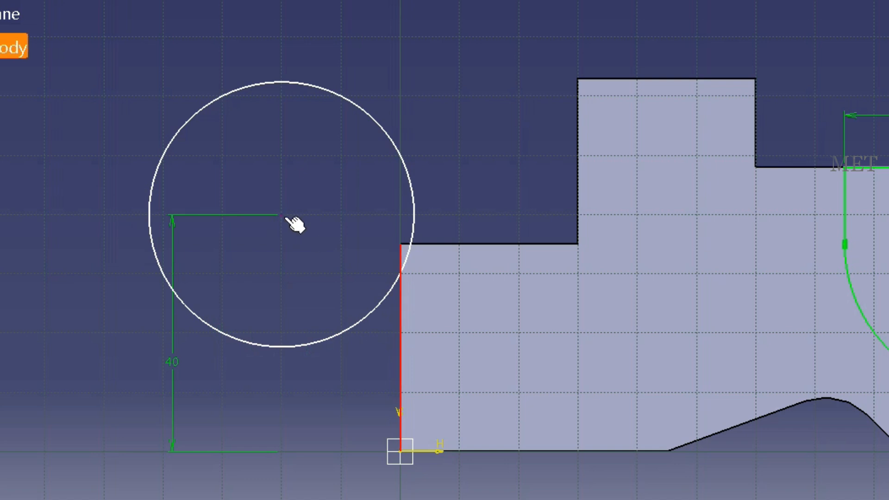
{"action": "left_click", "coordinate": [438, 26]}
{"action": "left_click", "coordinate": [287, 346]}
{"action": "left_click", "coordinate": [309, 414]}
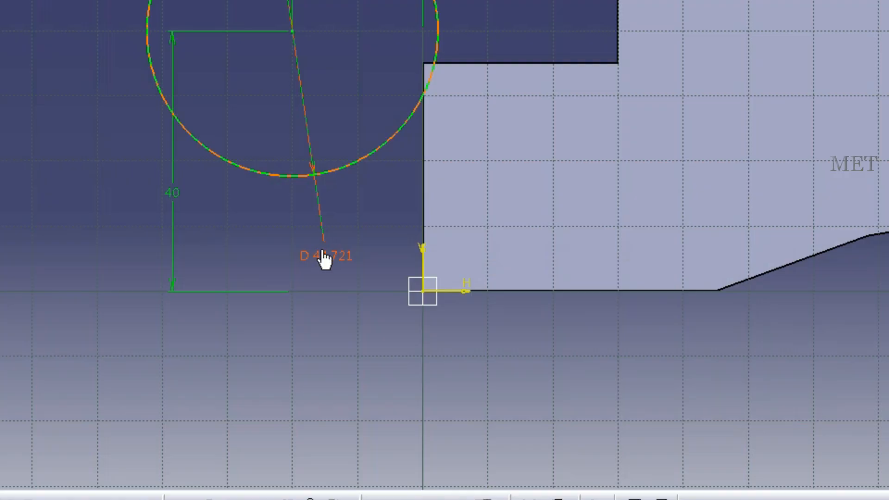
Set the circle's diameter to 60 mm
{"action": "double_click", "coordinate": [224, 345]}
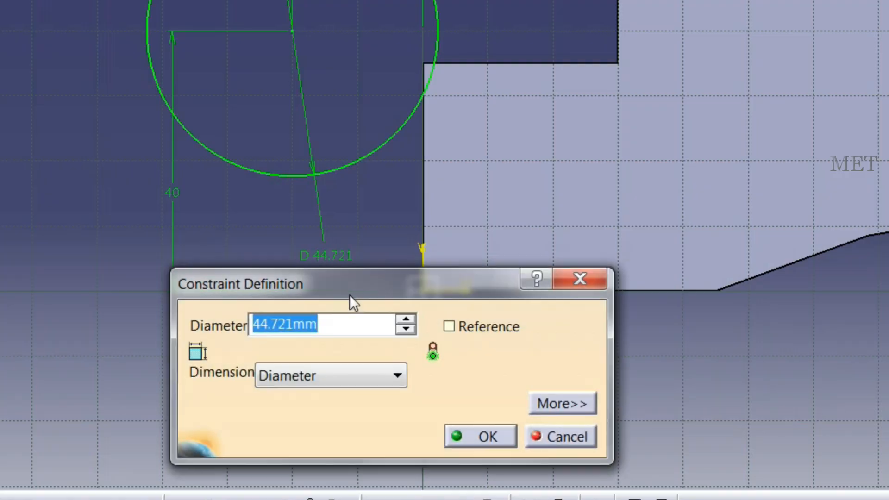
{"action": "type", "text": "60"}
{"action": "left_click", "coordinate": [484, 432]}
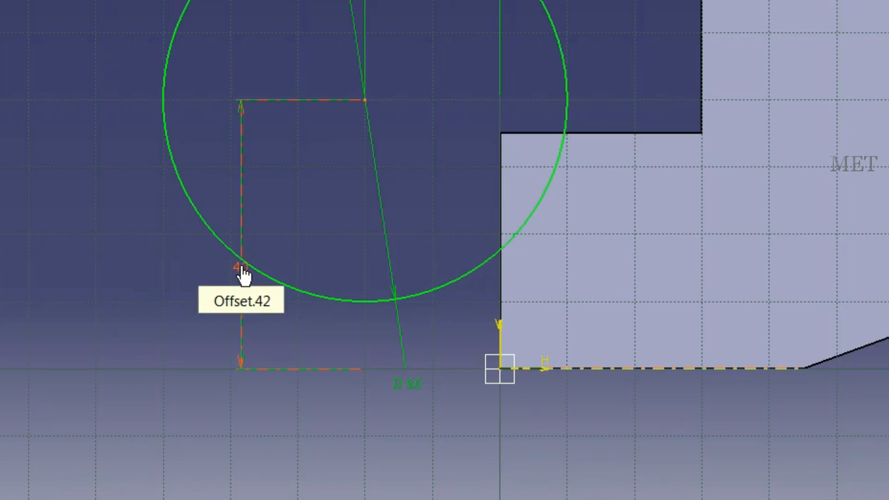
Set the circle's centre 35 mm above the pad's bottom edge and 0 mm from its left edge
{"action": "double_click", "coordinate": [148, 306]}
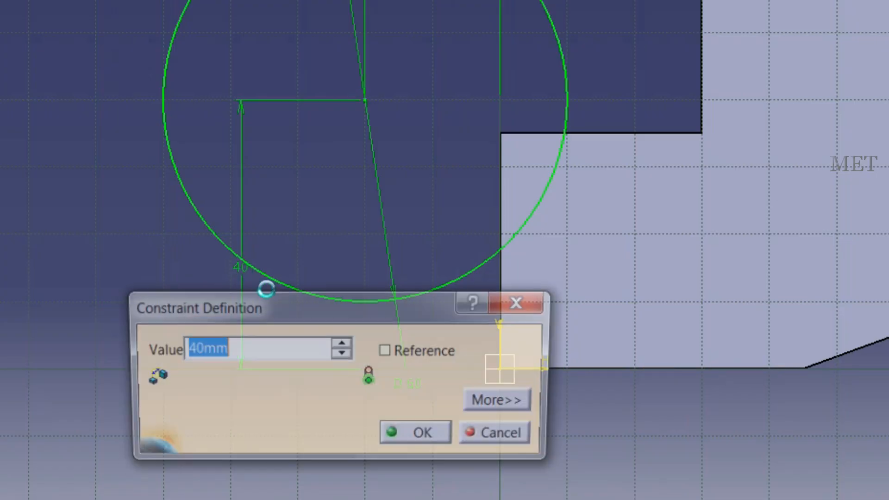
{"action": "type", "text": "35"}
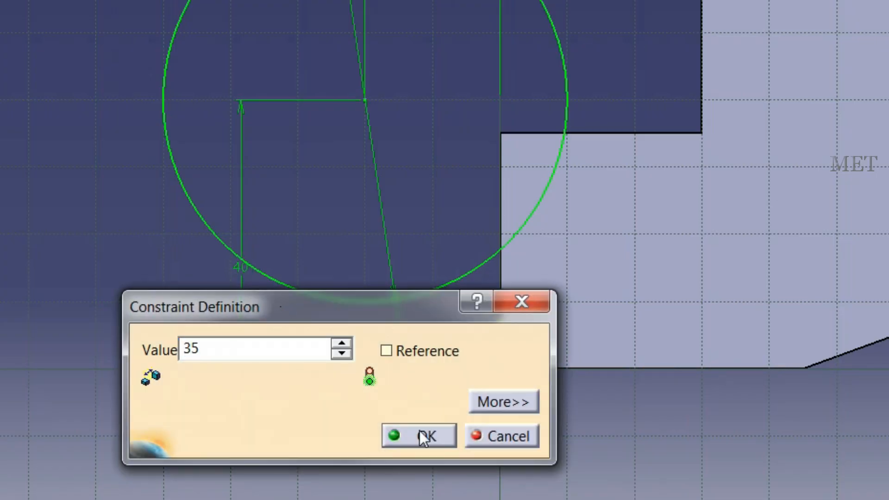
{"action": "left_click", "coordinate": [420, 435]}
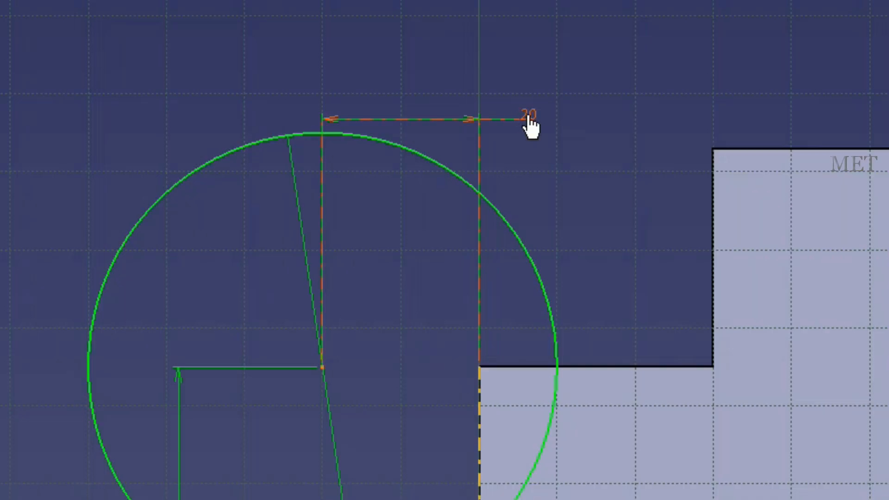
{"action": "double_click", "coordinate": [295, 134]}
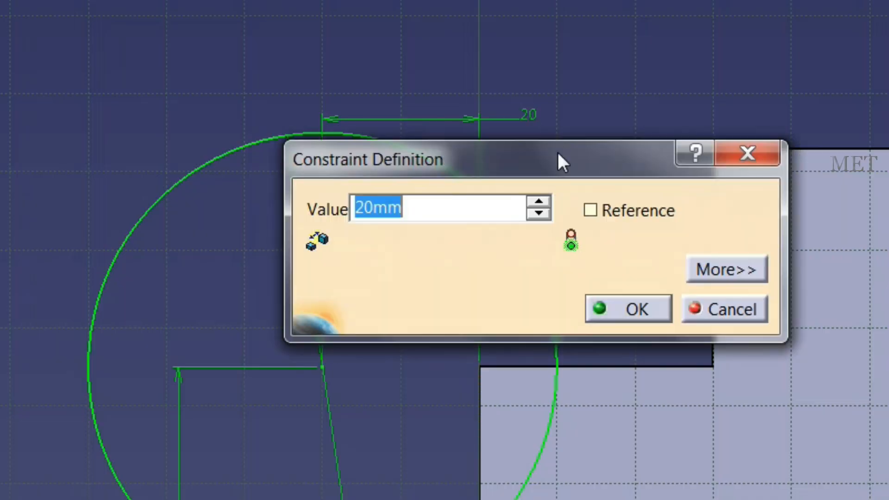
{"action": "type", "text": "0"}
{"action": "left_click", "coordinate": [649, 317]}
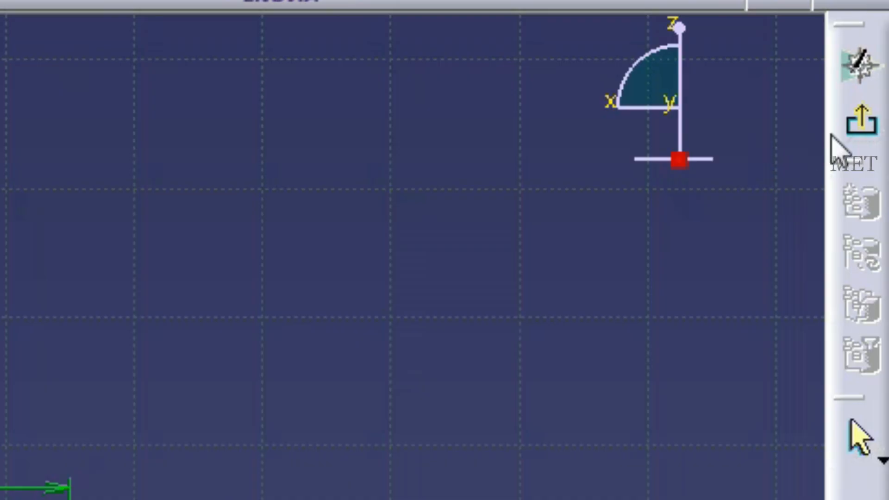
Finish the sketch, start a Multi-Pocket from it, and set the first limit depth of Extrusion domain.1 to 25 mm
{"action": "left_click", "coordinate": [879, 76]}
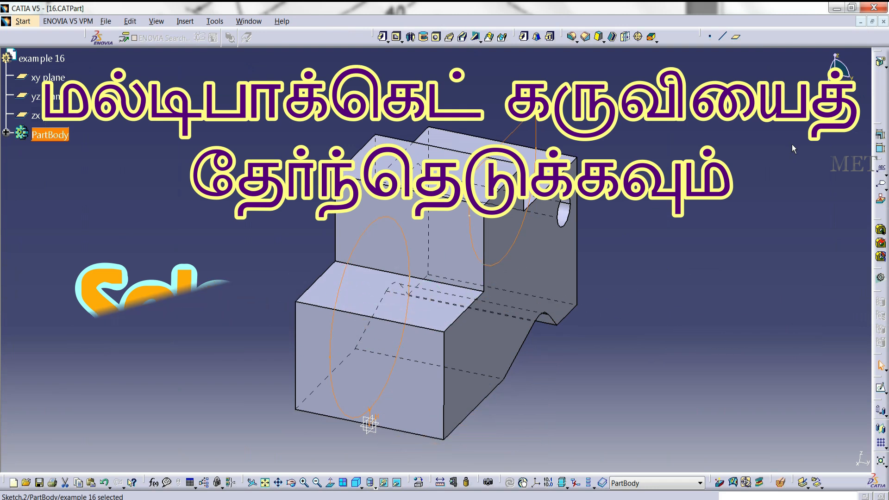
{"action": "left_click", "coordinate": [190, 23]}
{"action": "mouse_move", "coordinate": [224, 163]}
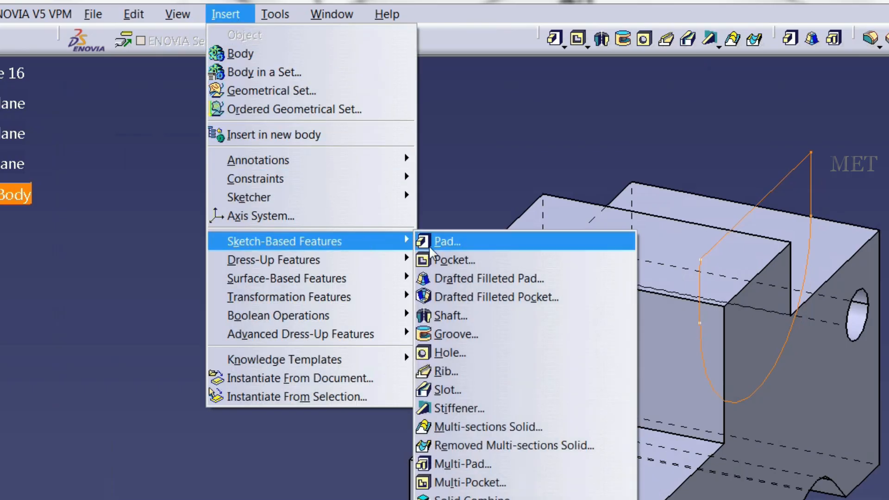
{"action": "left_click", "coordinate": [469, 482]}
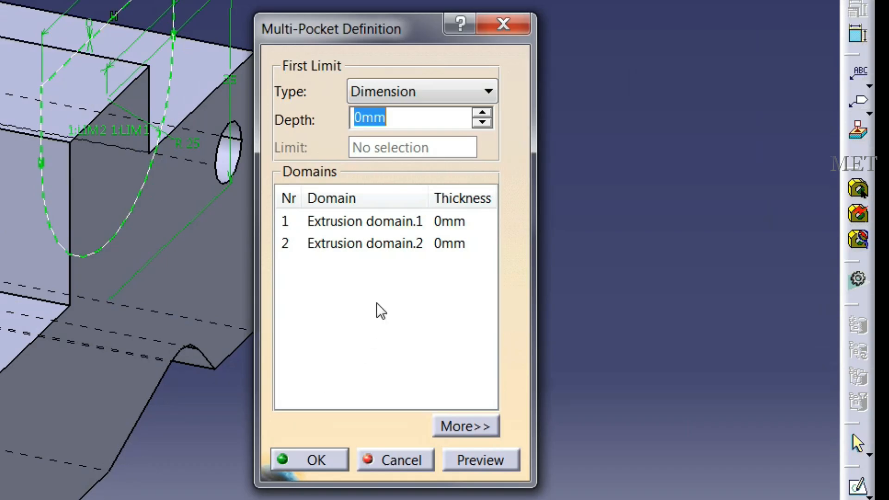
{"action": "left_click", "coordinate": [393, 221]}
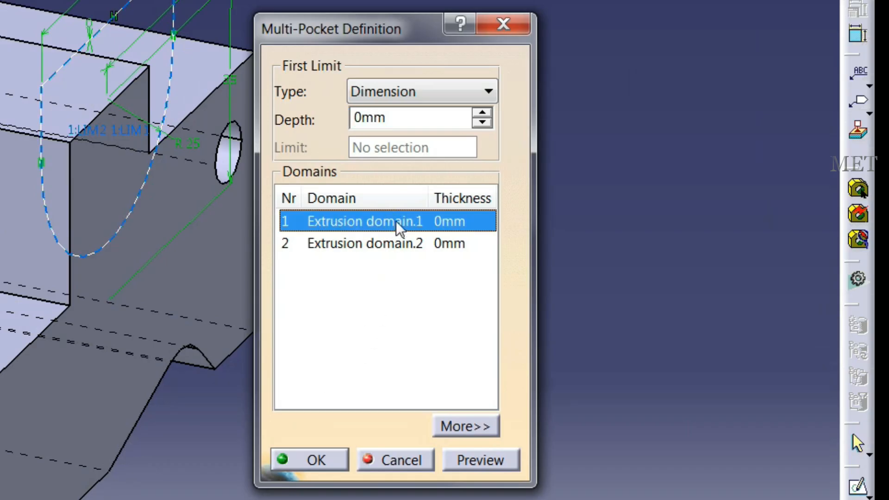
{"action": "left_click", "coordinate": [407, 118]}
{"action": "left_click_drag", "start_coordinate": [406, 118], "coordinate": [328, 117]}
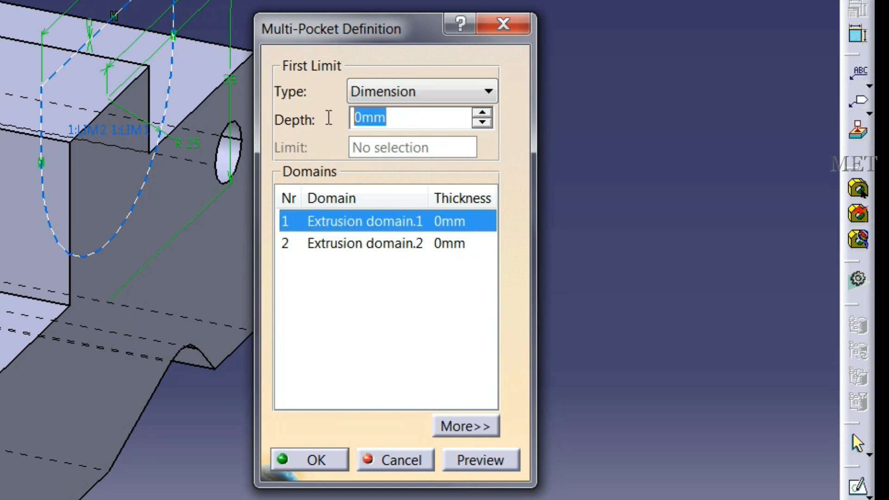
{"action": "type", "text": "25"}
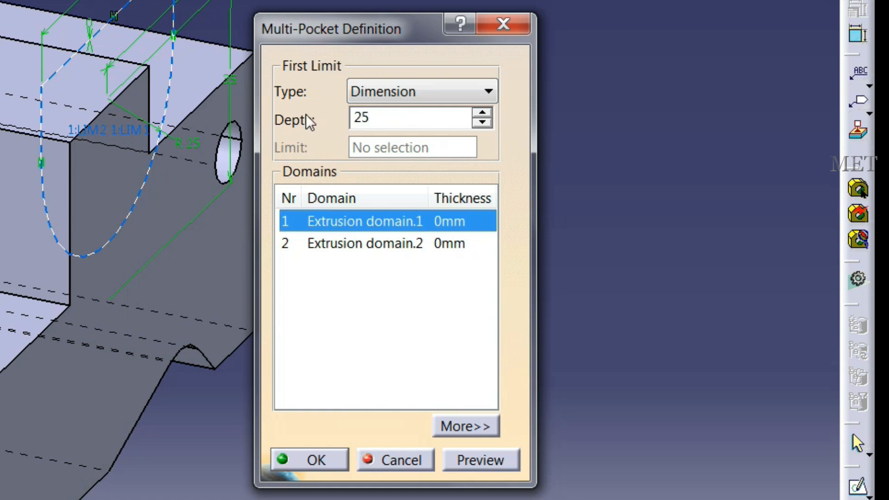
Reverse the Multi-Pocket direction and set the second limit depth of Extrusion domain.1 to -16 mm
{"action": "left_click", "coordinate": [465, 425]}
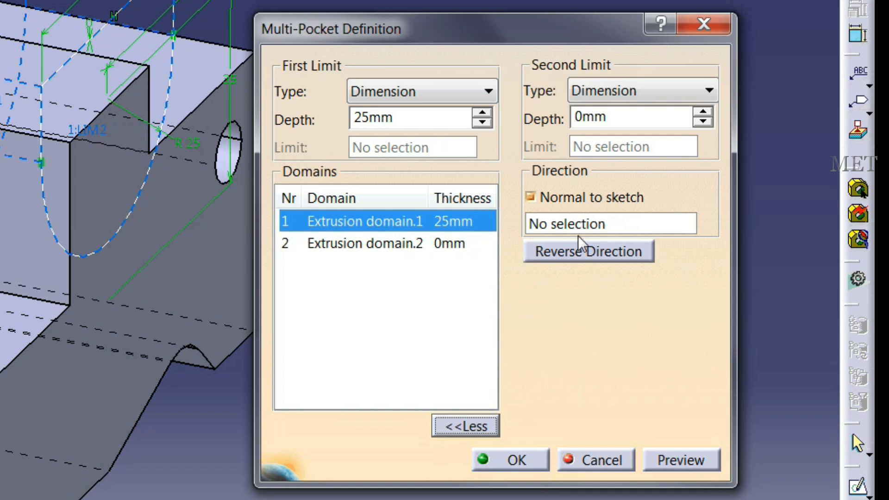
{"action": "left_click", "coordinate": [587, 259]}
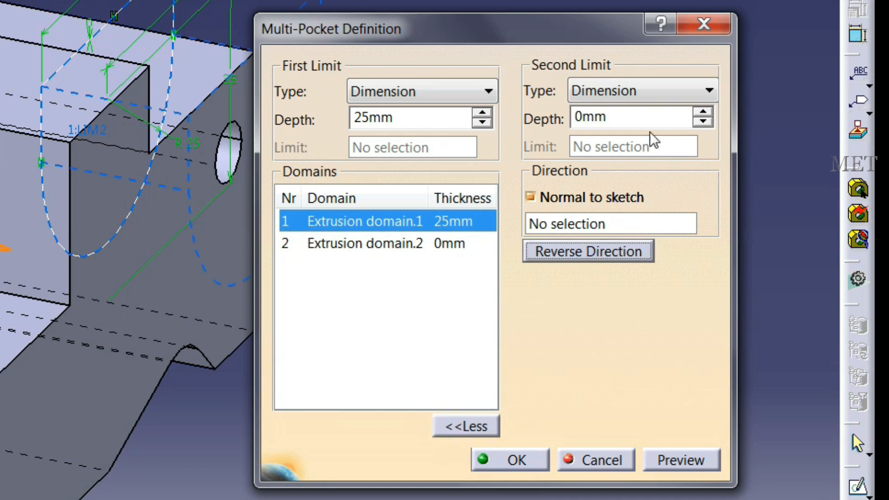
{"action": "left_click_drag", "start_coordinate": [646, 114], "coordinate": [560, 120]}
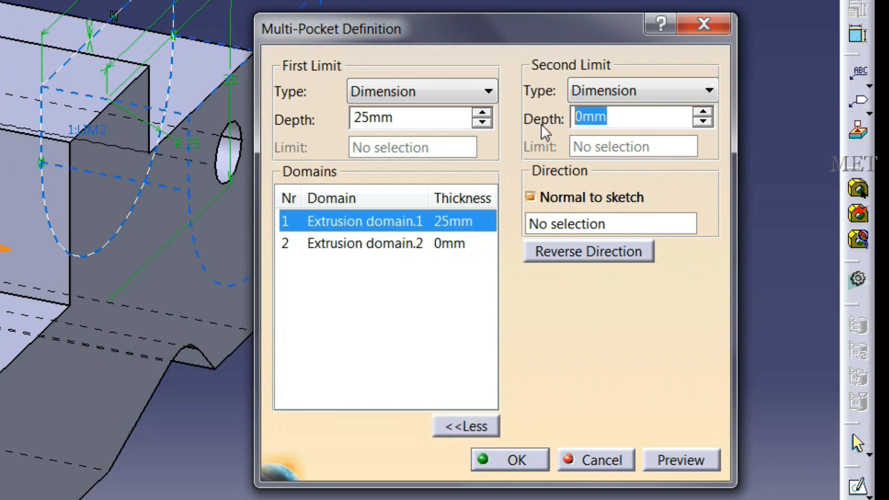
{"action": "type", "text": "-16"}
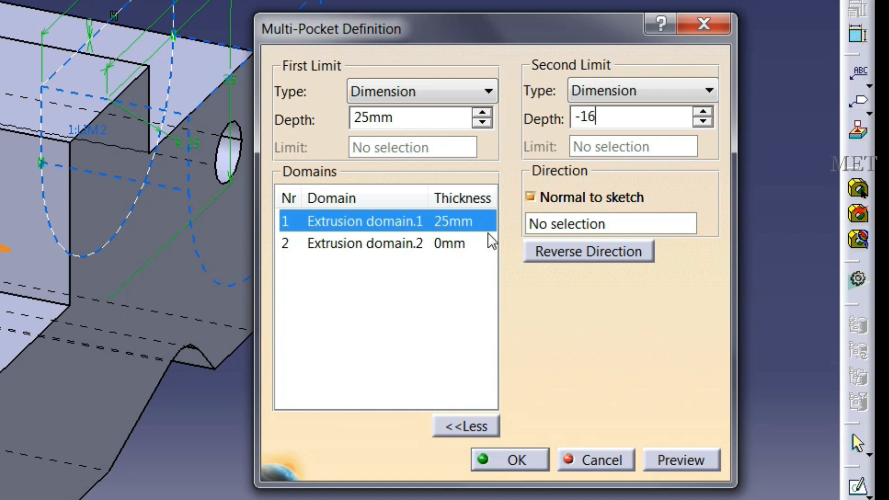
Set Extrusion domain.2 to a first limit depth of 17 mm and a second limit depth of 25 mm, and create the Multi-Pocket
{"action": "left_click", "coordinate": [402, 250]}
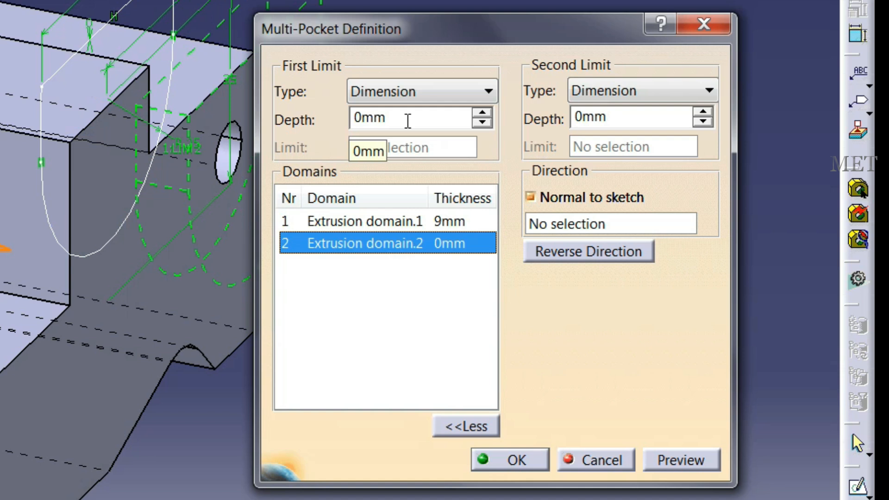
{"action": "left_click_drag", "start_coordinate": [407, 121], "coordinate": [350, 121]}
{"action": "type", "text": "17"}
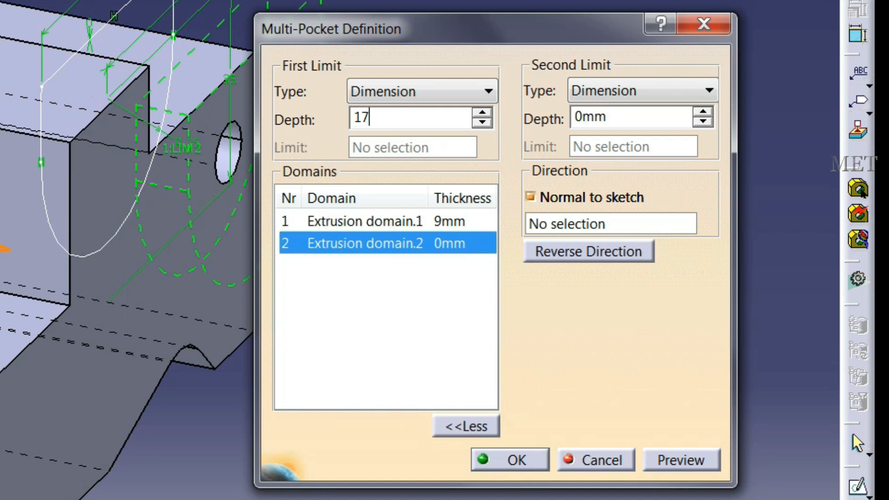
{"action": "left_click", "coordinate": [627, 119]}
{"action": "left_click_drag", "start_coordinate": [628, 119], "coordinate": [529, 124]}
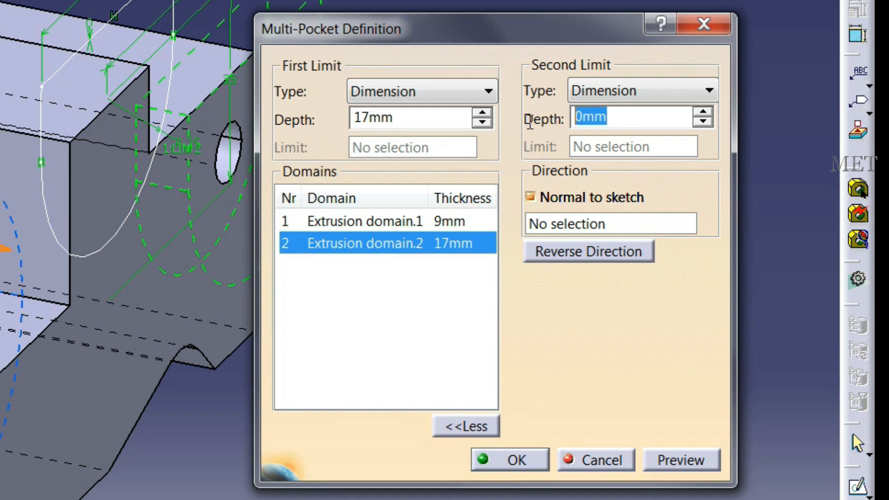
{"action": "type", "text": "25"}
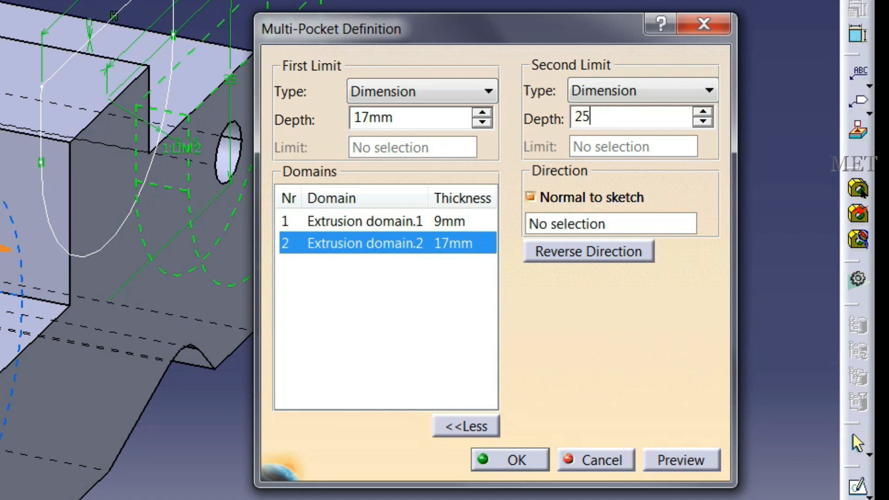
{"action": "left_click", "coordinate": [498, 462]}
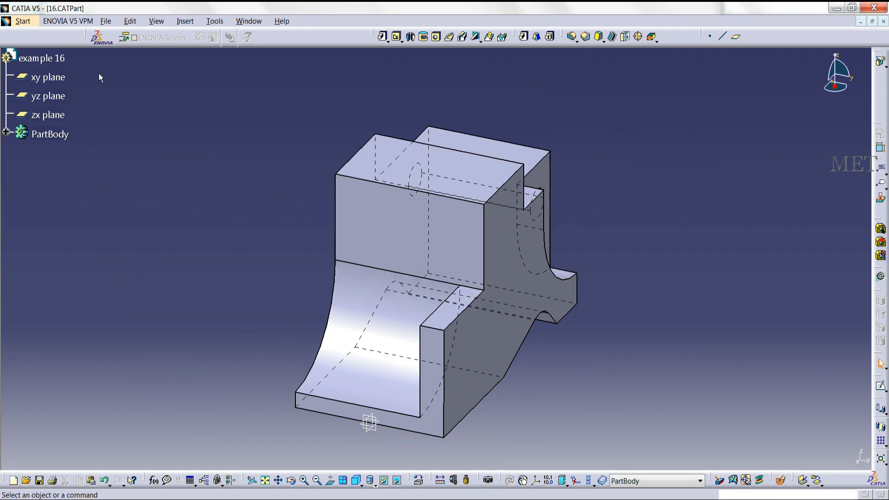
Sketch a circle about 20 mm in diameter on the xy plane, centred at about H -50 mm, V -10 mm
{"action": "left_click", "coordinate": [66, 77]}
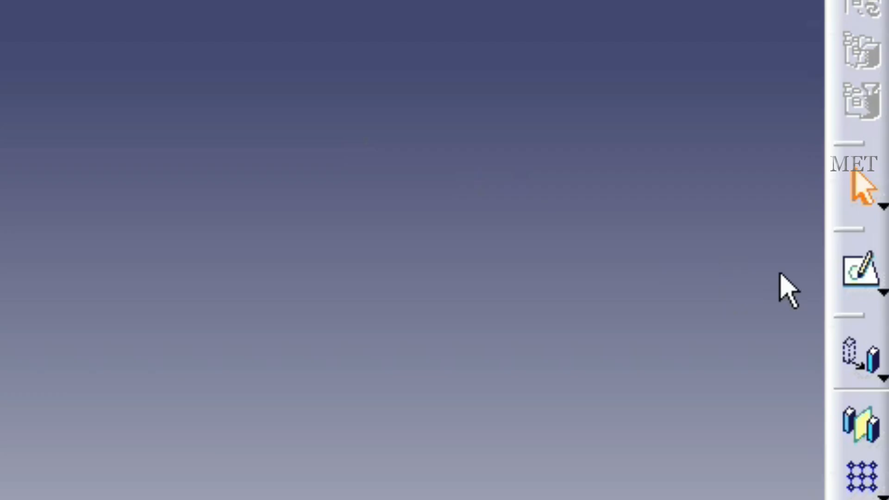
{"action": "left_click", "coordinate": [880, 385]}
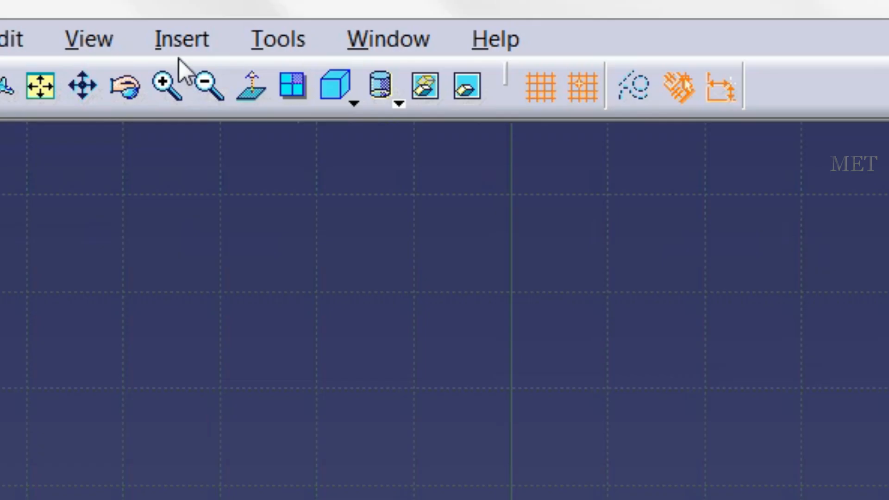
{"action": "left_click", "coordinate": [183, 23]}
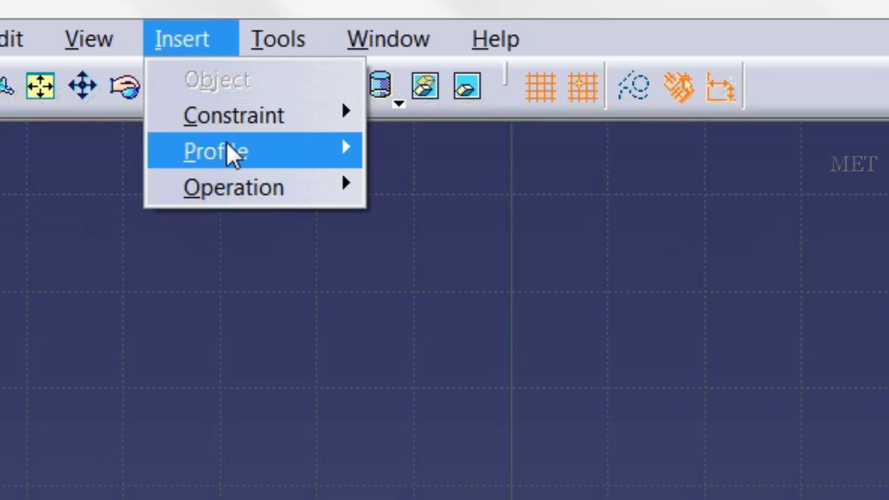
{"action": "mouse_move", "coordinate": [227, 144]}
{"action": "left_click", "coordinate": [699, 229]}
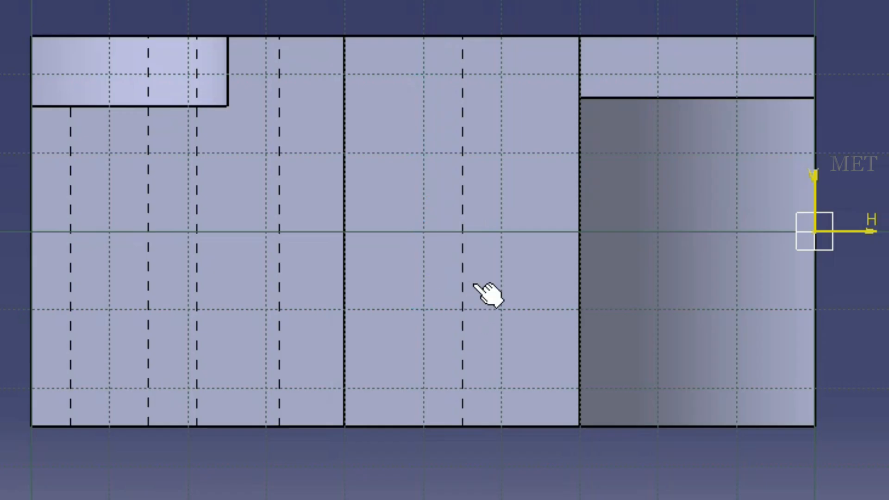
{"action": "left_click", "coordinate": [436, 290]}
{"action": "left_click", "coordinate": [460, 277]}
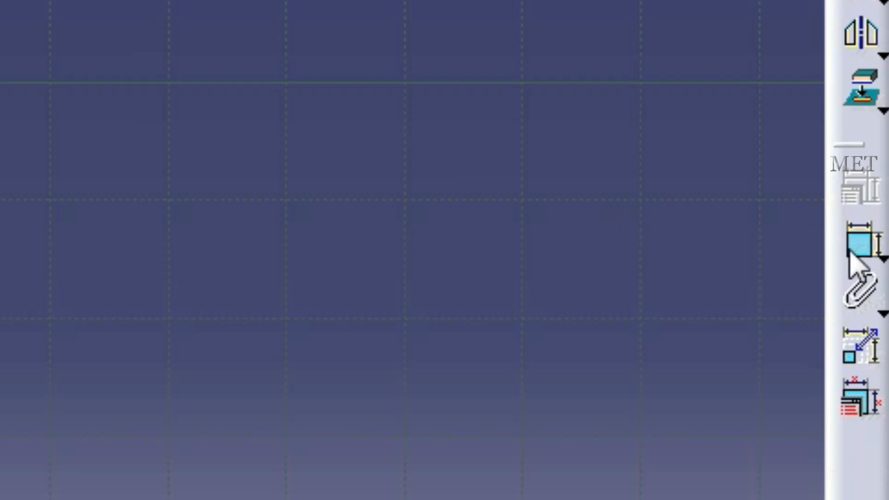
Dimension the circle centre's distances to the part's top and right edges, and add a diameter constraint to the circle
{"action": "left_click", "coordinate": [852, 248]}
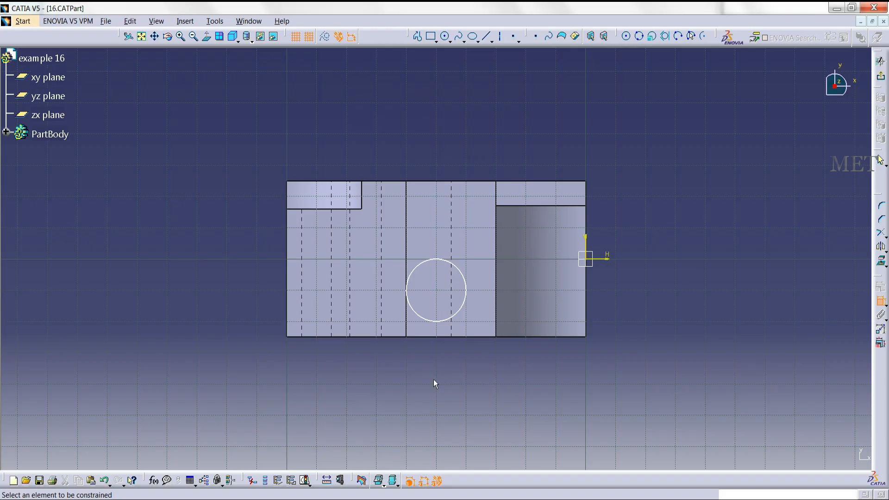
{"action": "left_click", "coordinate": [433, 289]}
{"action": "left_click", "coordinate": [437, 181]}
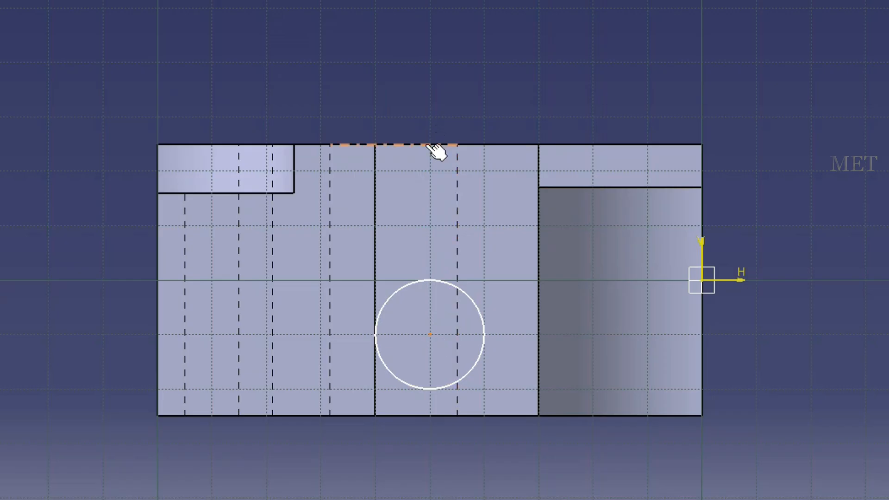
{"action": "left_click", "coordinate": [457, 33]}
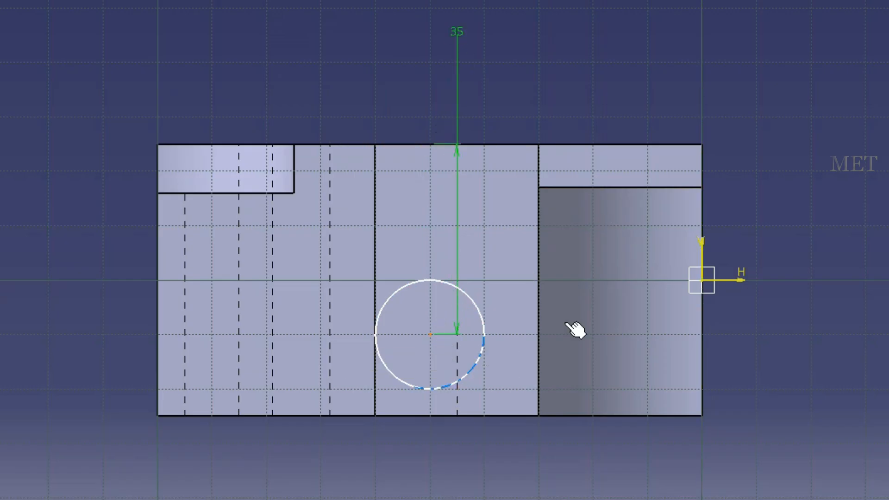
{"action": "left_click", "coordinate": [703, 257]}
{"action": "left_click", "coordinate": [657, 465]}
{"action": "left_click", "coordinate": [471, 364]}
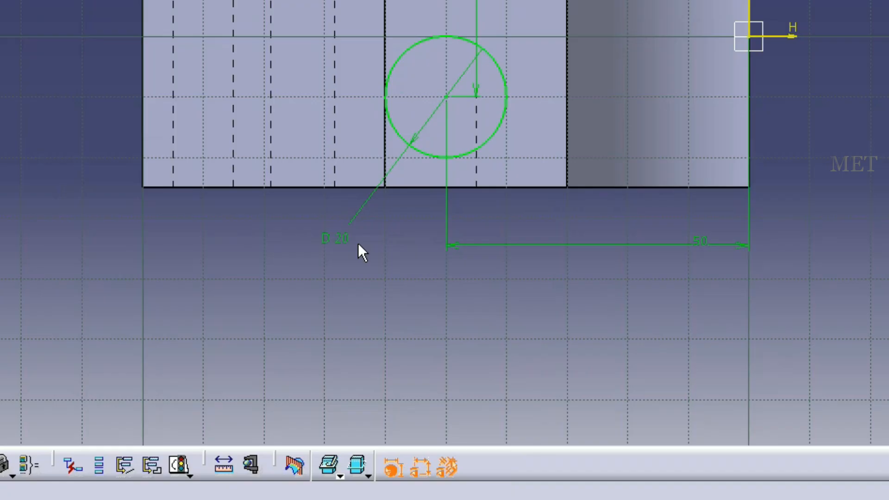
Set the circle's diameter to 10 mm
{"action": "double_click", "coordinate": [342, 237]}
{"action": "type", "text": "10mm"}
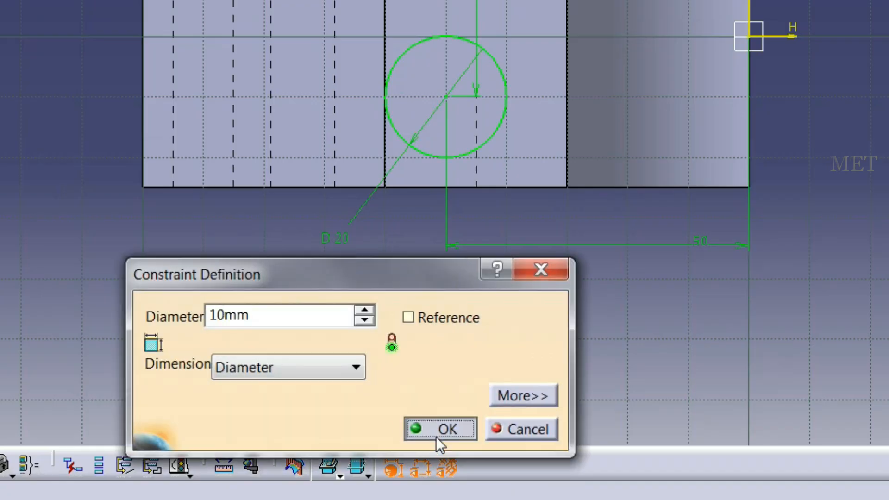
{"action": "left_click", "coordinate": [440, 430]}
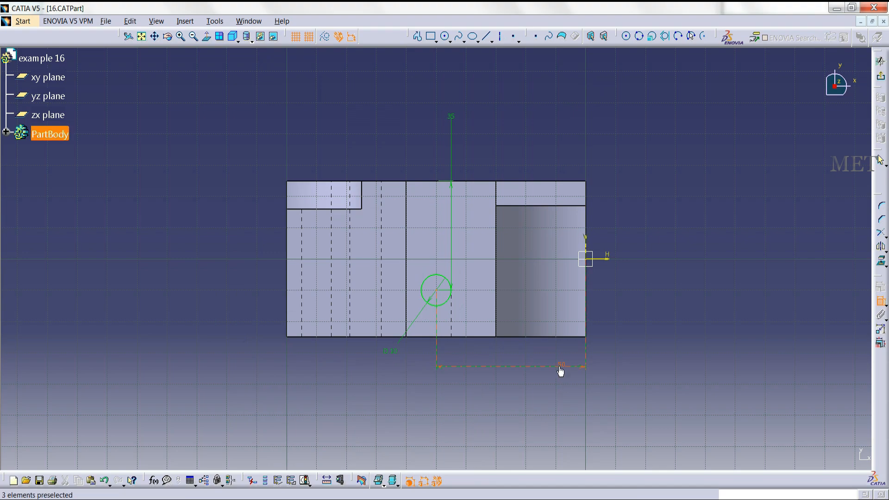
Set the circle's centre 39 mm from the part's right edge and 30 mm from its top edge
{"action": "left_click", "coordinate": [559, 368]}
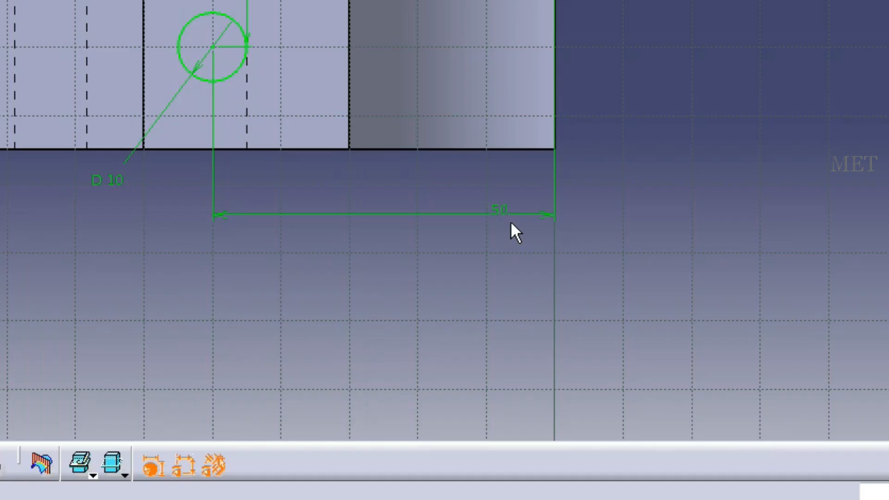
{"action": "double_click", "coordinate": [503, 212]}
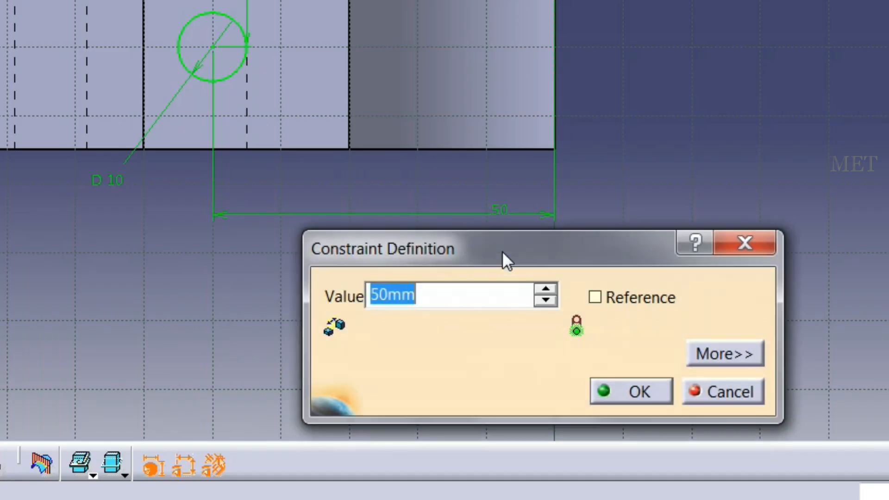
{"action": "type", "text": "39"}
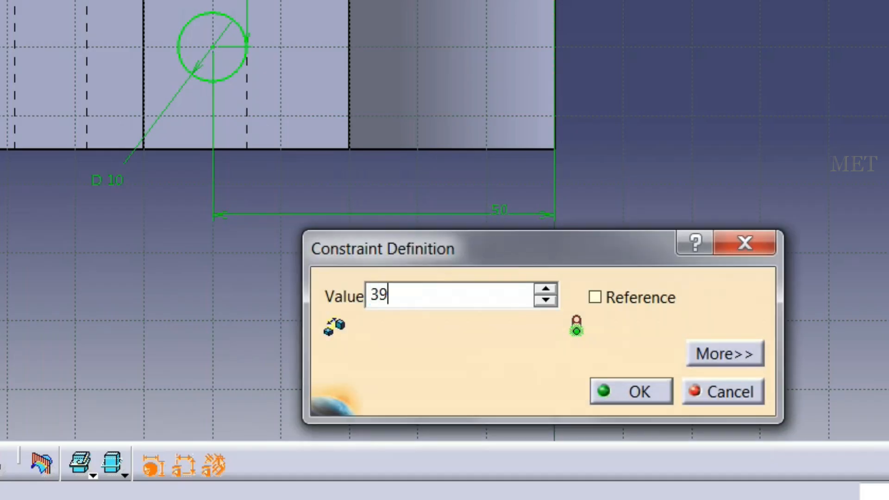
{"action": "left_click", "coordinate": [626, 390]}
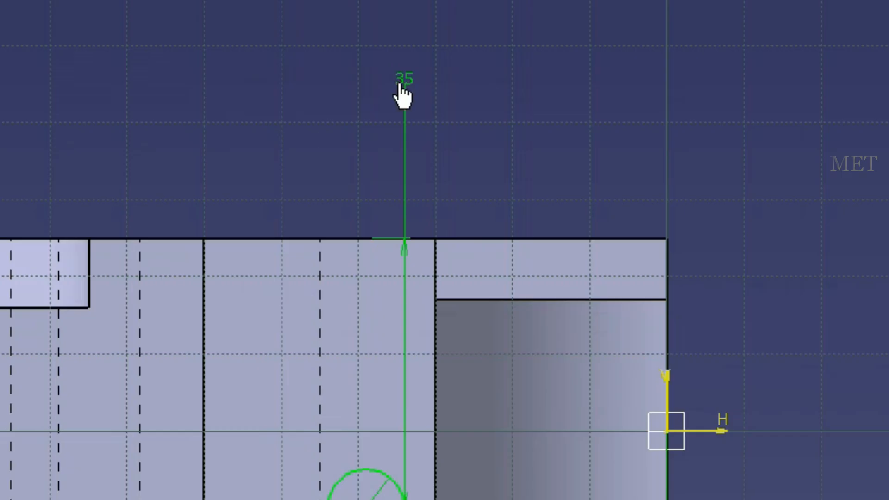
{"action": "double_click", "coordinate": [403, 94]}
{"action": "type", "text": "3"}
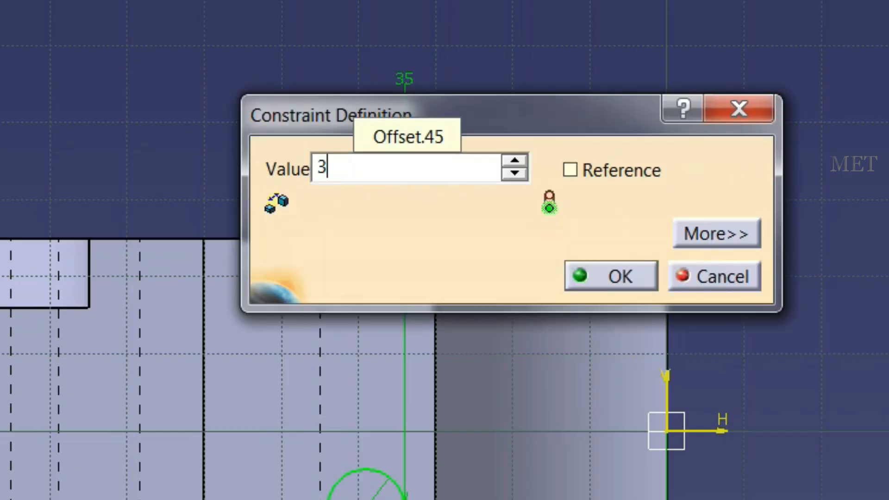
{"action": "type", "text": "0"}
{"action": "left_click", "coordinate": [603, 273]}
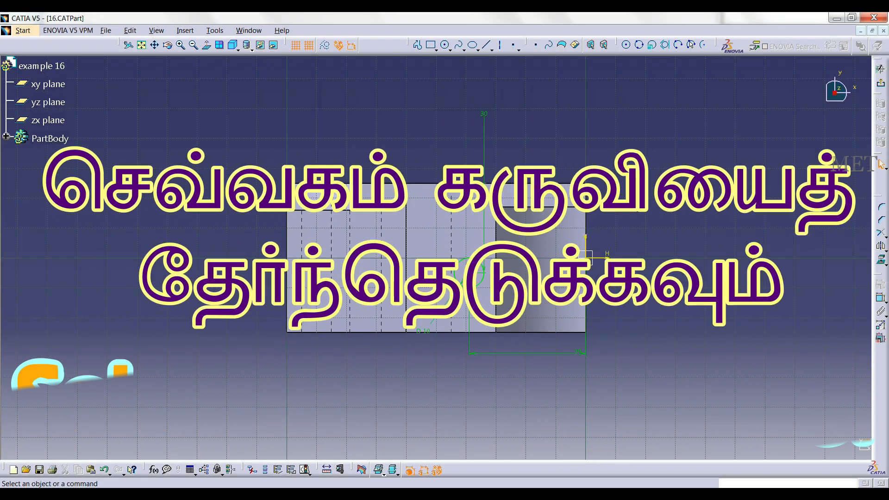
Sketch a rectangle about 20 mm wide and 10 mm high near the part's lower-left corner
{"action": "left_click", "coordinate": [181, 32]}
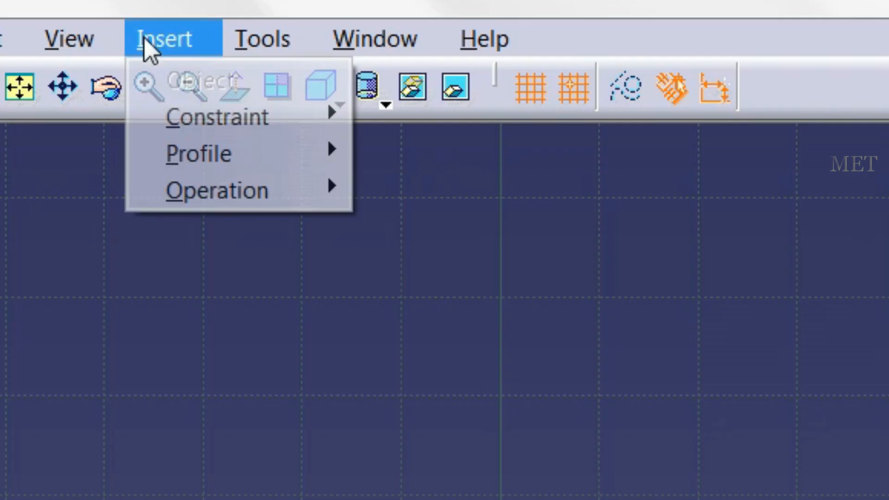
{"action": "mouse_move", "coordinate": [195, 71]}
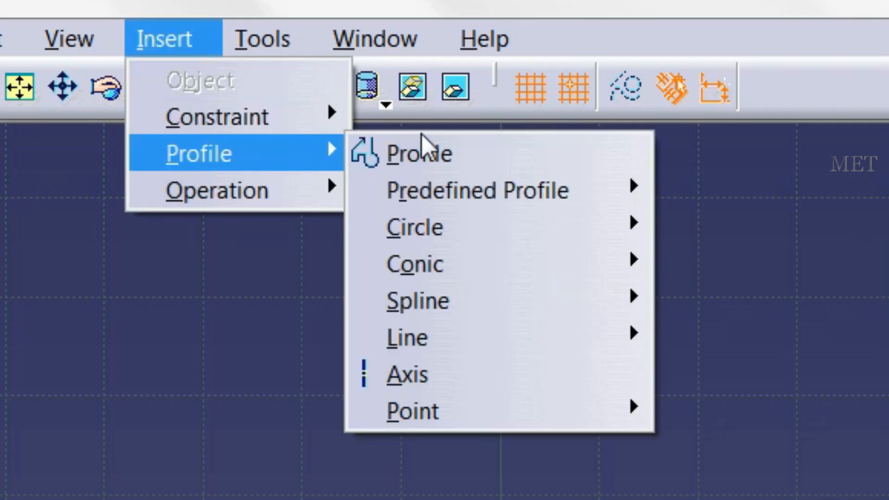
{"action": "mouse_move", "coordinate": [472, 198]}
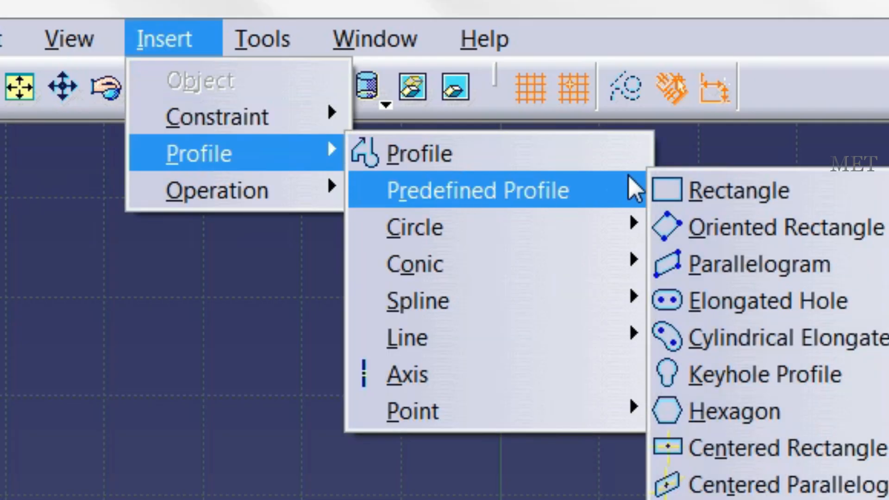
{"action": "left_click", "coordinate": [735, 190]}
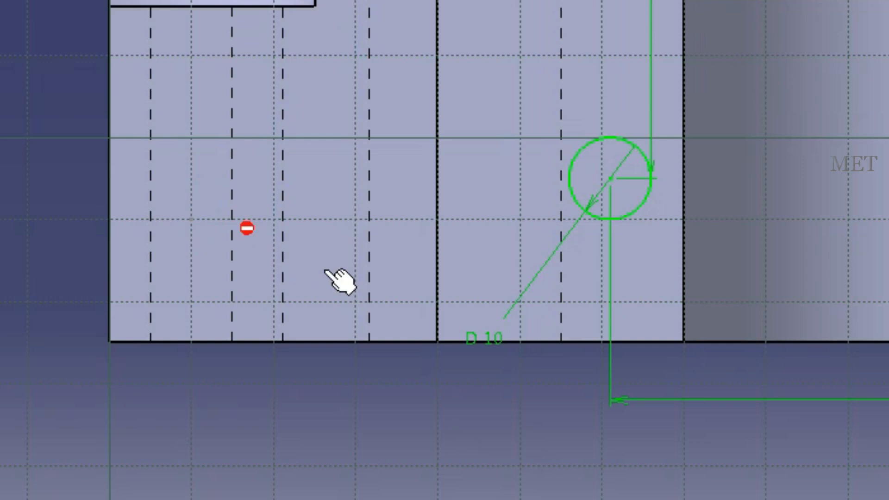
{"action": "left_click", "coordinate": [317, 291]}
{"action": "left_click", "coordinate": [377, 323]}
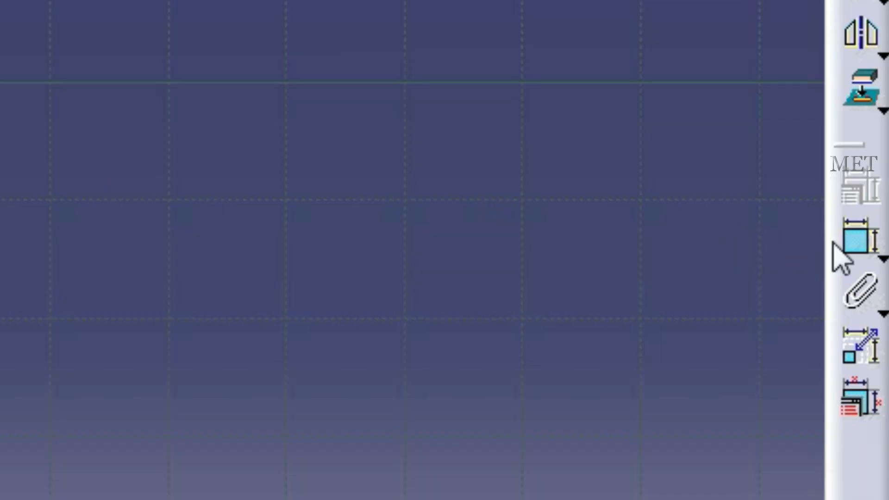
Dimension the rectangle's left side from the part's left edge and its bottom side from the part's bottom edge
{"action": "left_click", "coordinate": [859, 246]}
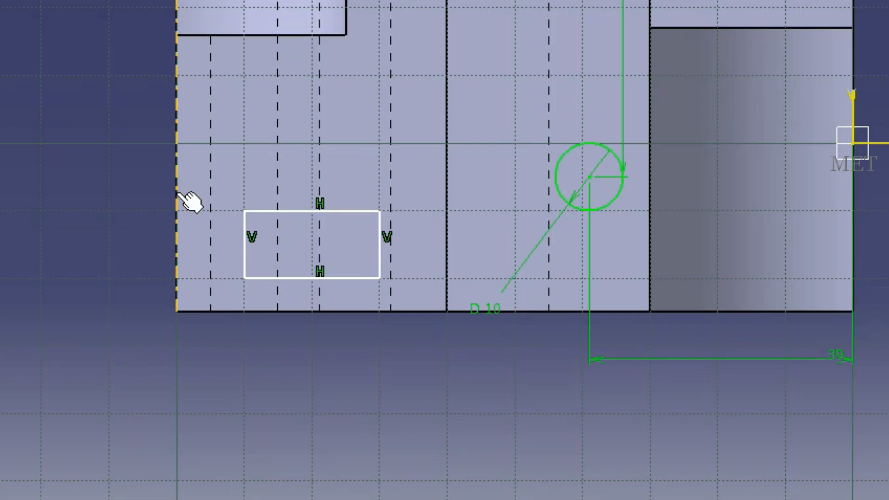
{"action": "left_click", "coordinate": [177, 195]}
{"action": "left_click", "coordinate": [244, 245]}
{"action": "left_click", "coordinate": [113, 236]}
{"action": "left_click", "coordinate": [247, 312]}
{"action": "left_click", "coordinate": [306, 279]}
{"action": "left_click", "coordinate": [64, 328]}
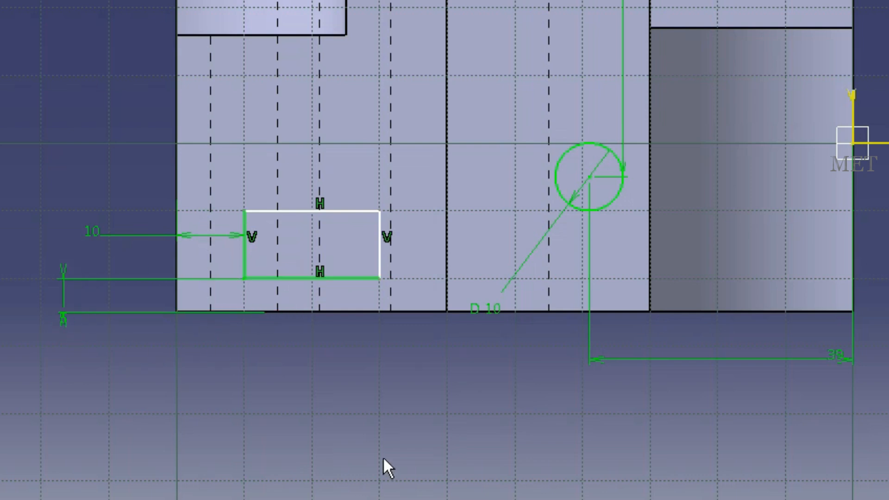
Dimension the rectangle's width and height
{"action": "left_click", "coordinate": [377, 278]}
{"action": "left_click", "coordinate": [317, 370]}
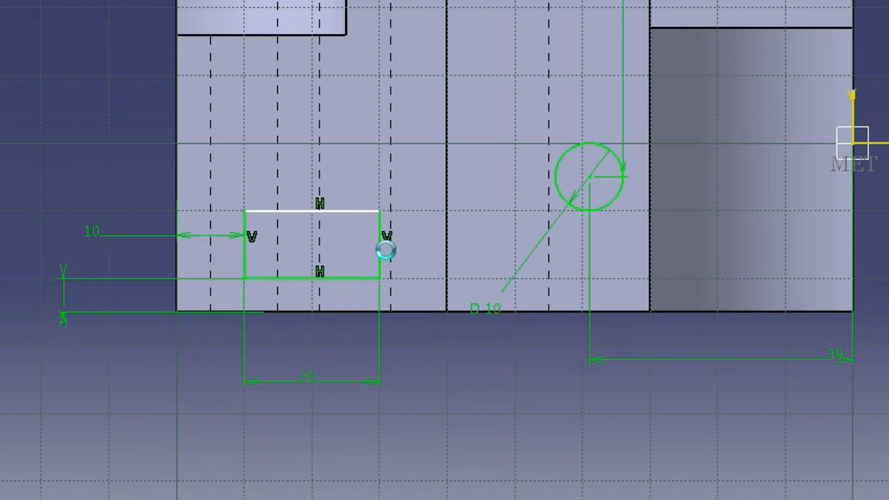
{"action": "left_click", "coordinate": [380, 245]}
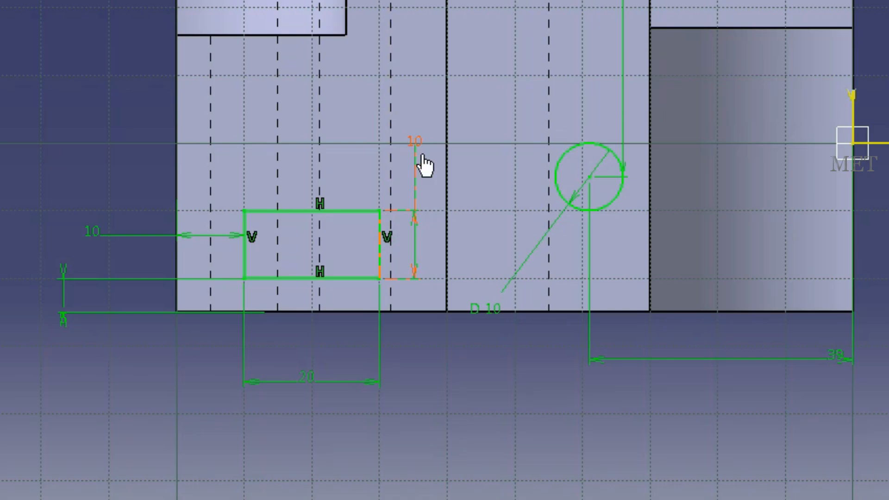
{"action": "left_click", "coordinate": [419, 155]}
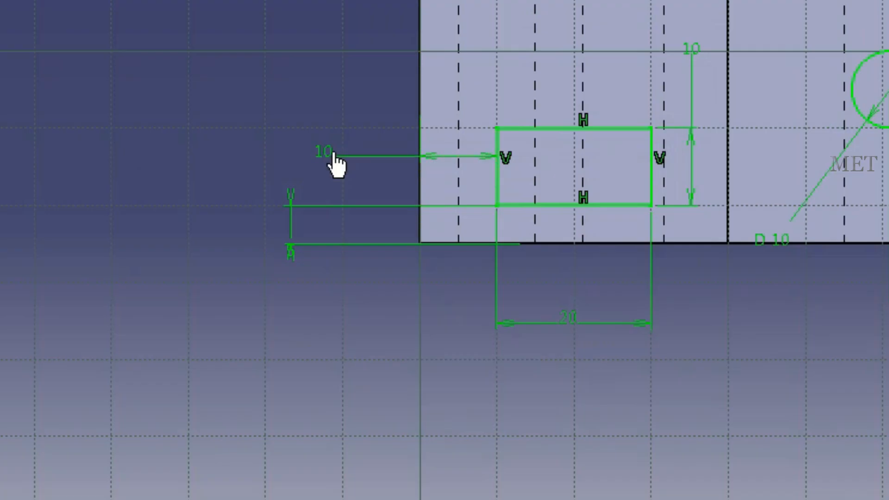
Set the rectangle's offsets from the part's left and bottom edges to 0 mm
{"action": "double_click", "coordinate": [254, 304]}
{"action": "type", "text": "0"}
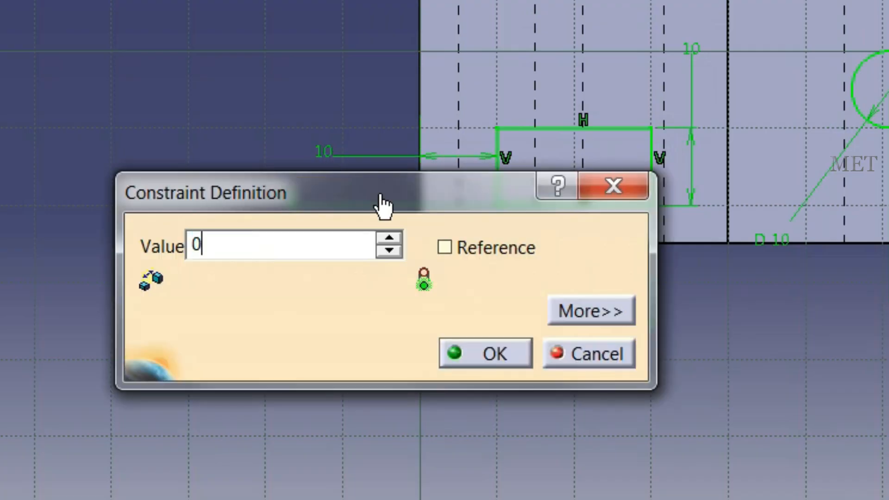
{"action": "left_click", "coordinate": [460, 352]}
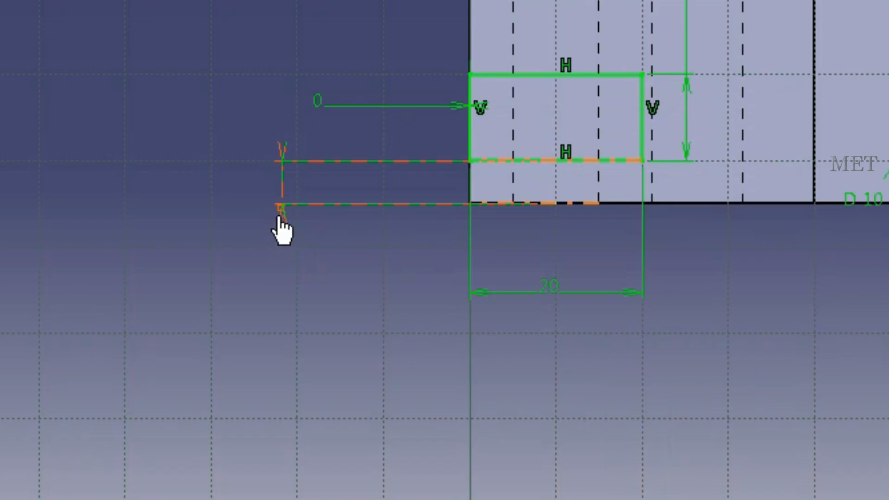
{"action": "double_click", "coordinate": [221, 340]}
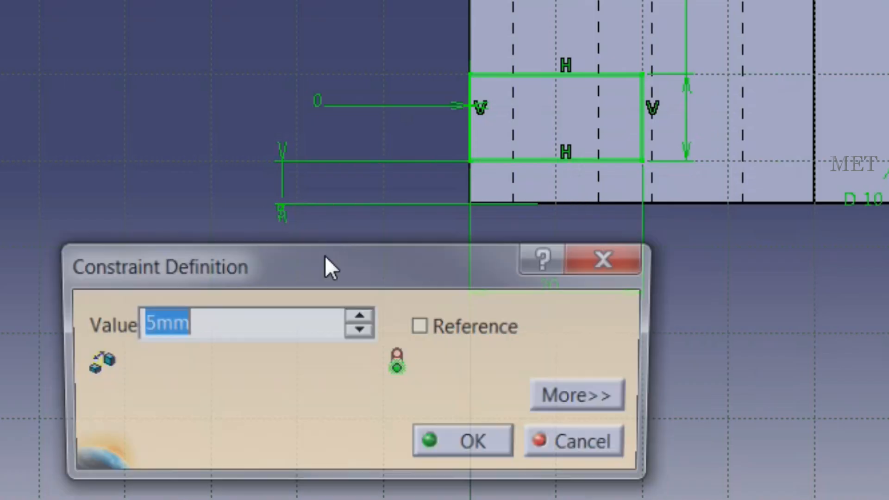
{"action": "type", "text": "0"}
{"action": "left_click", "coordinate": [456, 445]}
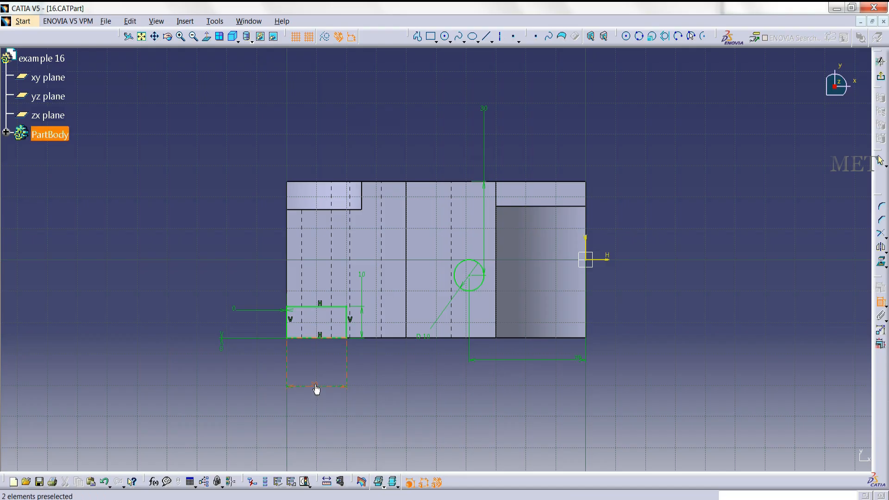
Set the rectangle's width to 50 mm and its height to 12 mm, and exit the sketch
{"action": "double_click", "coordinate": [323, 386]}
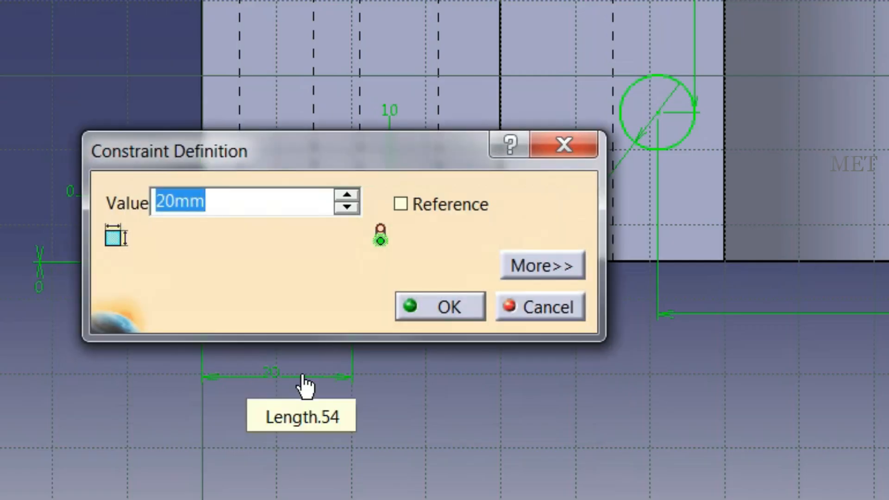
{"action": "type", "text": "5"}
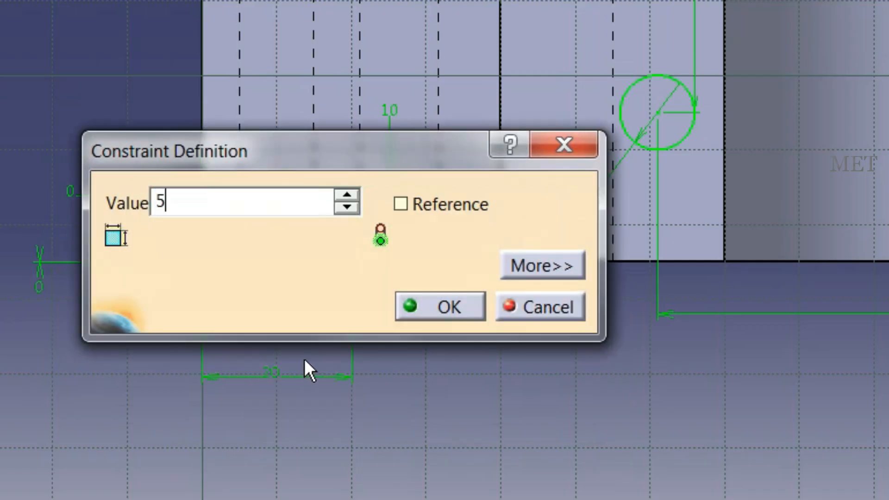
{"action": "left_click", "coordinate": [454, 307]}
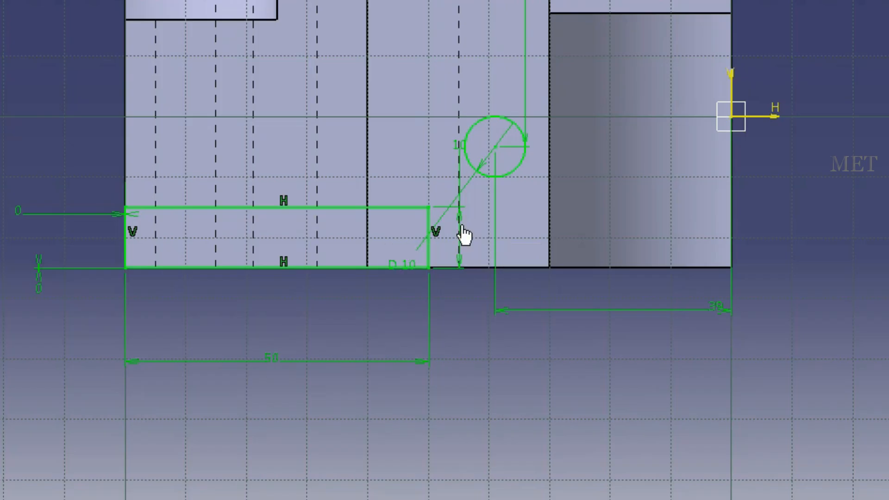
{"action": "double_click", "coordinate": [456, 321]}
{"action": "type", "text": "12"}
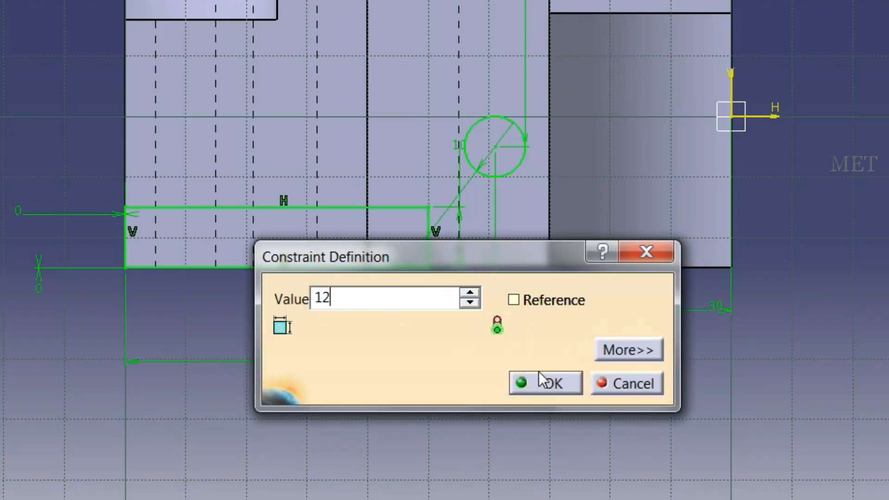
{"action": "left_click", "coordinate": [539, 383]}
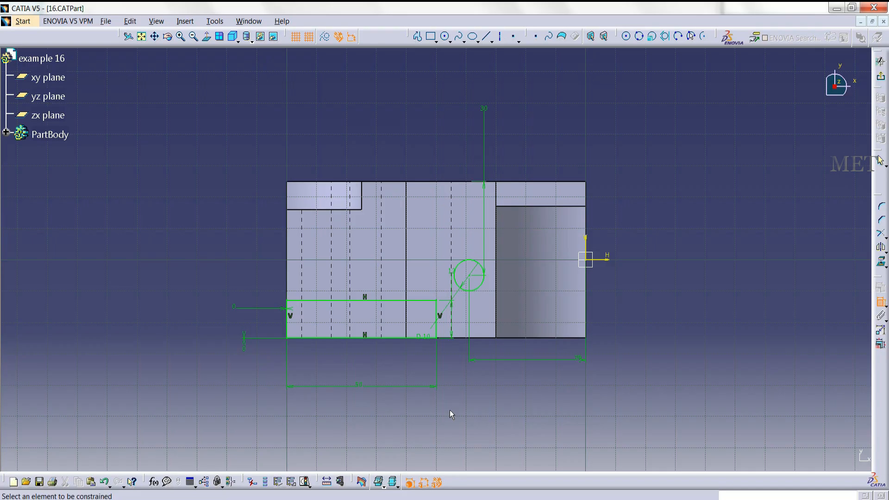
{"action": "key", "text": "Escape"}
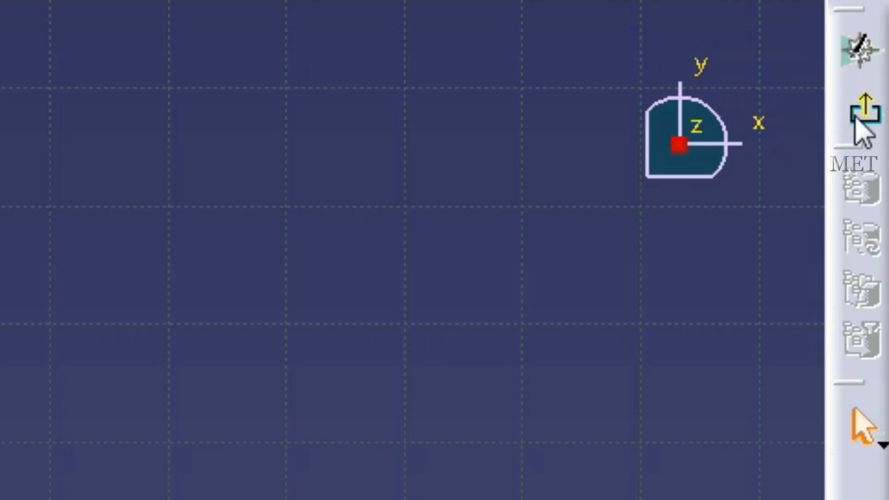
{"action": "left_click", "coordinate": [880, 77]}
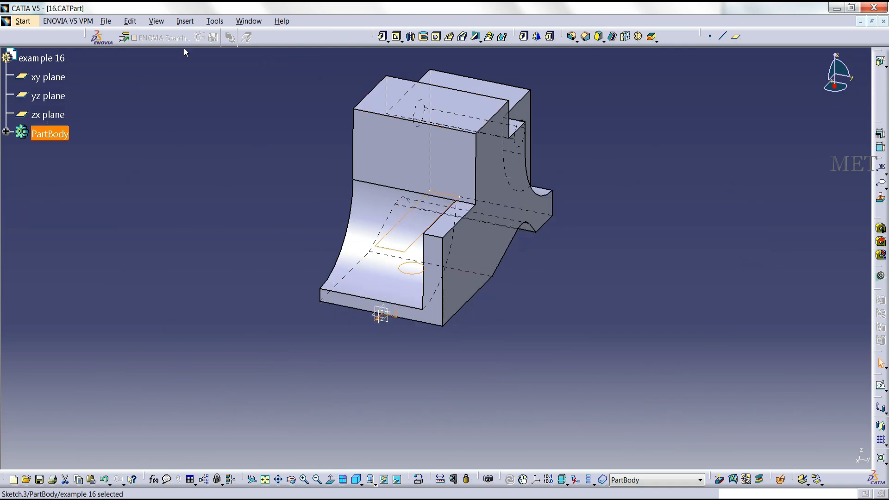
Cut a pocket from the circle and rectangle sketch, with the direction reversed and the first limit set to Up to last
{"action": "left_click", "coordinate": [185, 21]}
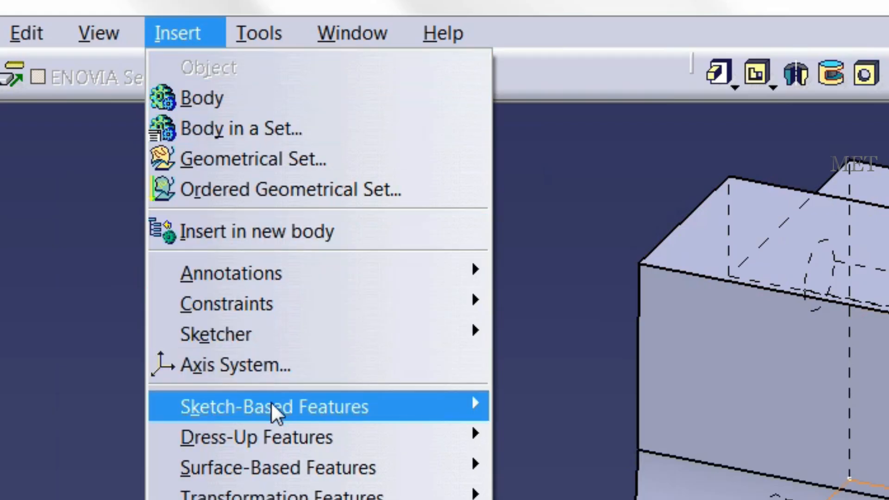
{"action": "mouse_move", "coordinate": [488, 405]}
{"action": "left_click", "coordinate": [553, 434]}
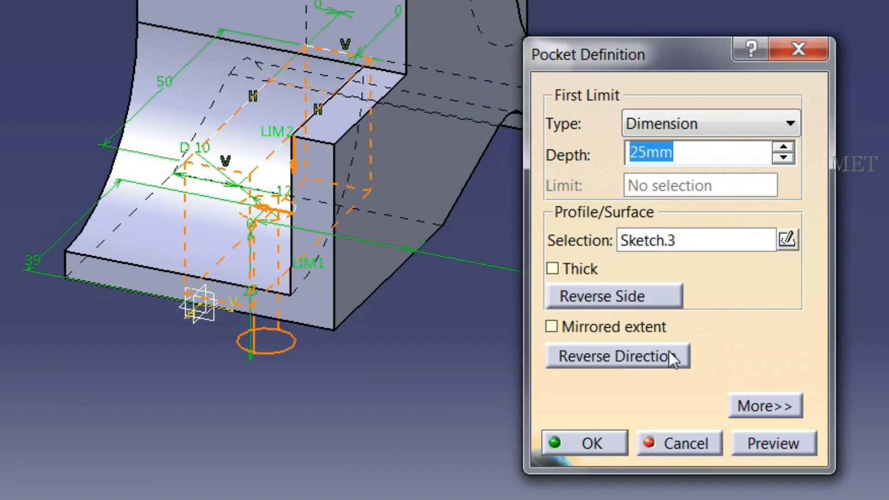
{"action": "left_click", "coordinate": [669, 354]}
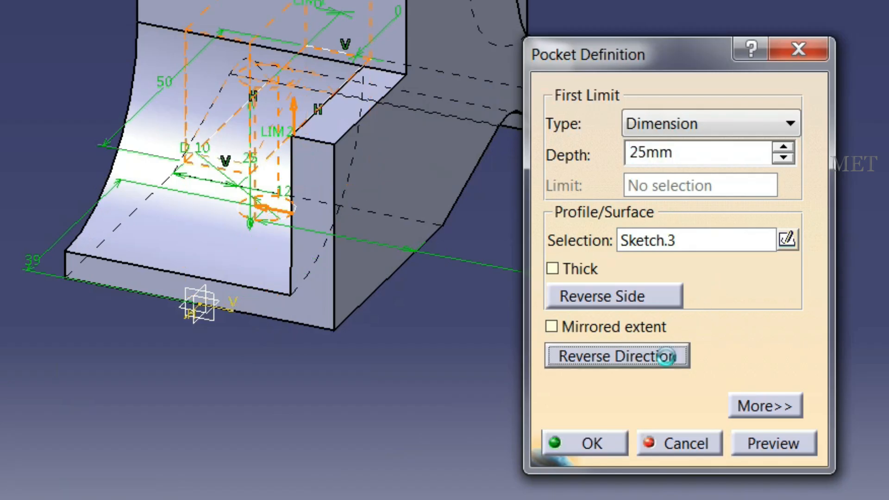
{"action": "left_click", "coordinate": [727, 123]}
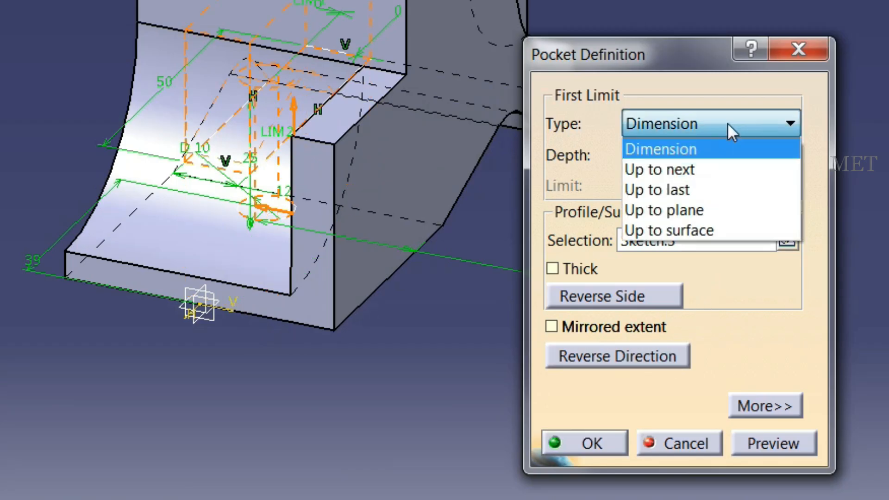
{"action": "left_click", "coordinate": [715, 192]}
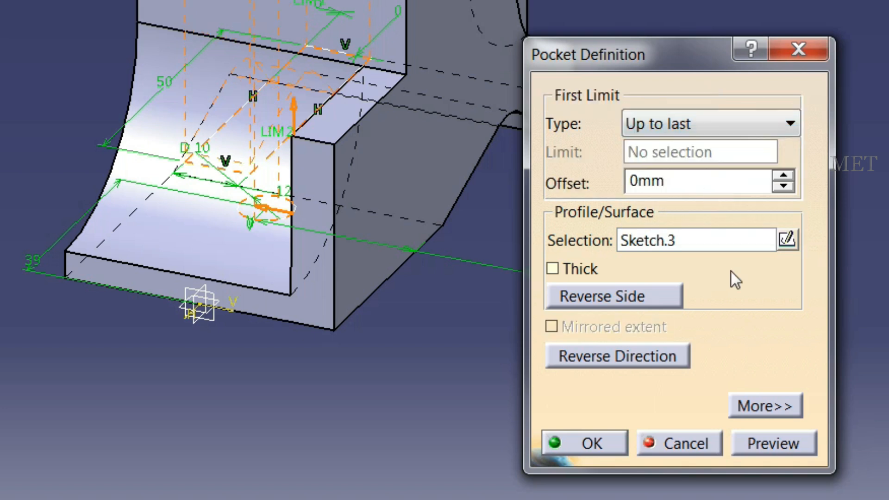
{"action": "left_click", "coordinate": [595, 442]}
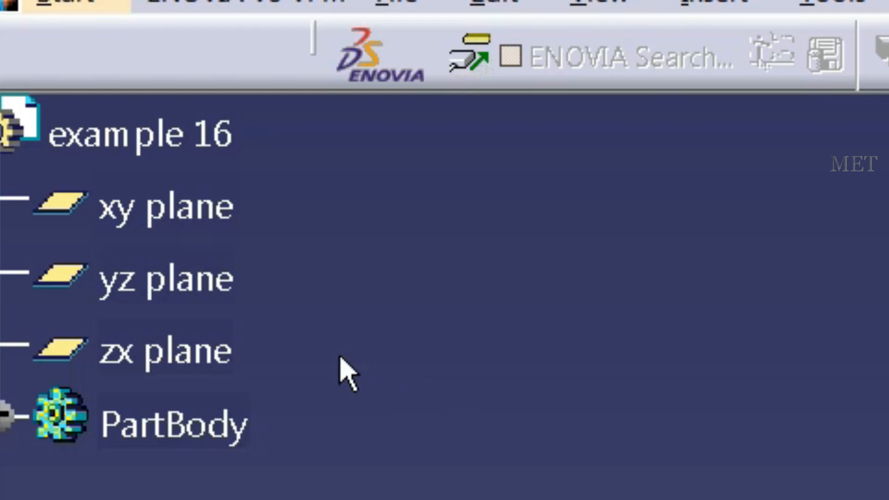
Sketch two circles on the zx plane: about 20 mm in diameter at H 40 mm, V 30 mm, and about 28 mm outside the part
{"action": "left_click", "coordinate": [63, 114]}
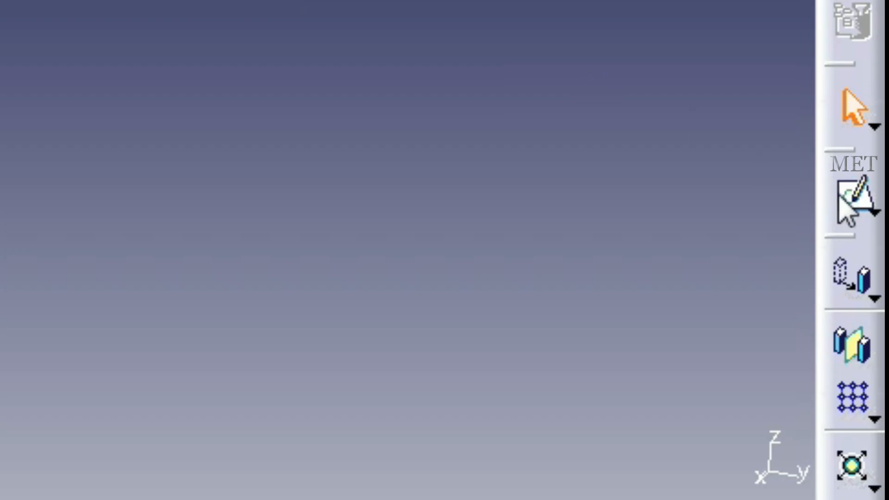
{"action": "left_click", "coordinate": [840, 199]}
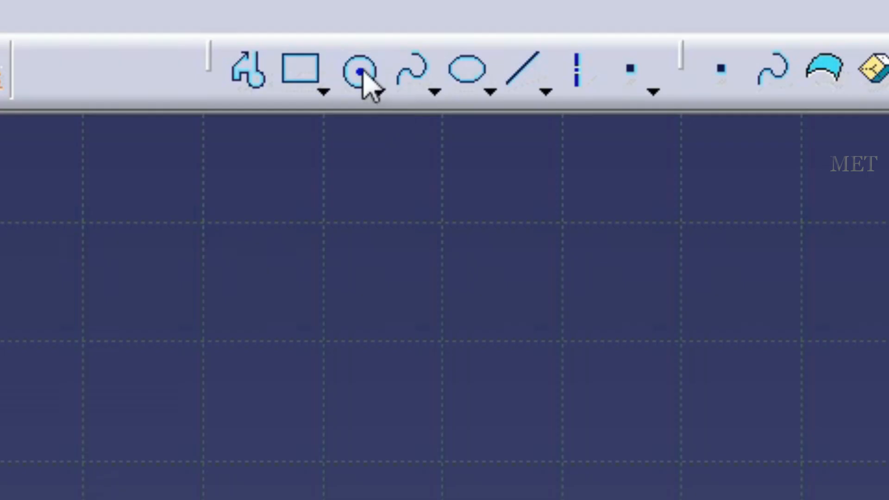
{"action": "left_click", "coordinate": [445, 36]}
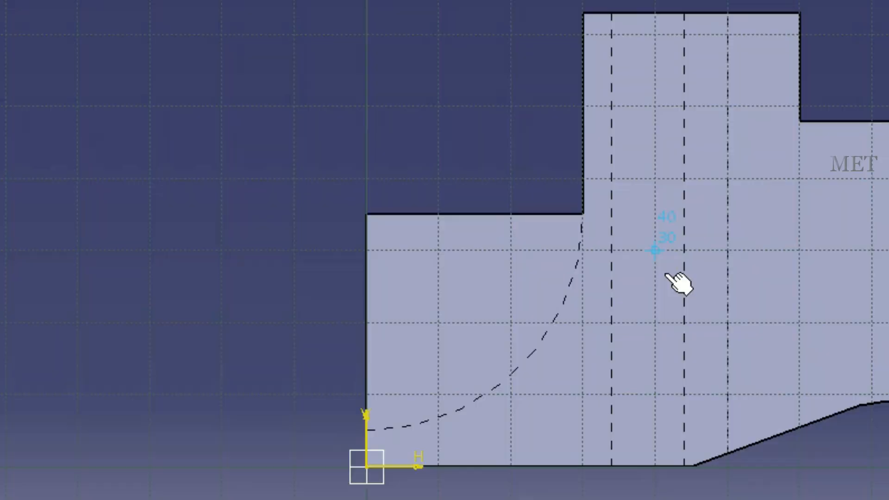
{"action": "left_click", "coordinate": [406, 262]}
{"action": "left_click", "coordinate": [436, 262]}
{"action": "left_click", "coordinate": [221, 179]}
{"action": "left_click", "coordinate": [294, 106]}
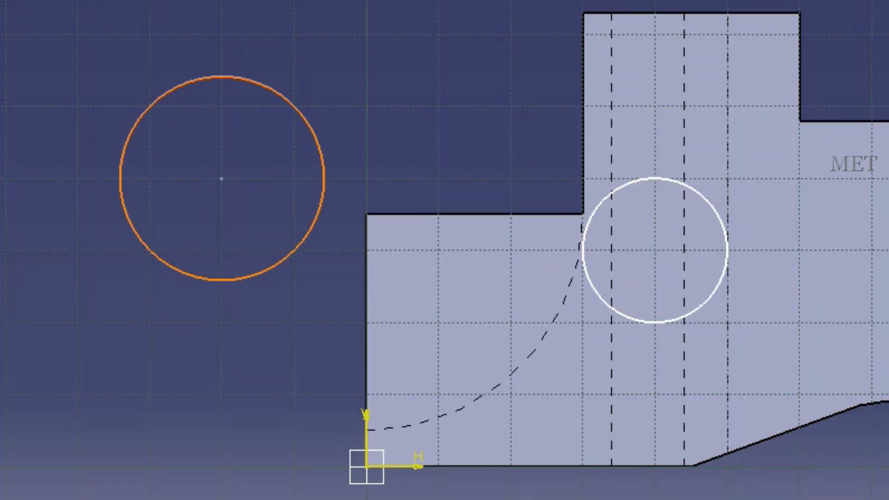
{"action": "left_click", "coordinate": [677, 195]}
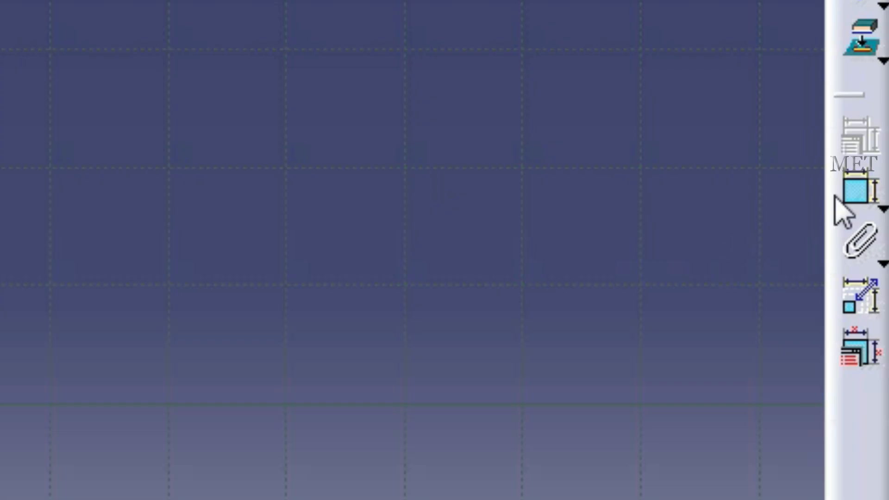
Dimension the vertical distance from the part's bottom edge to the centre of the circle on the part
{"action": "left_click", "coordinate": [847, 195]}
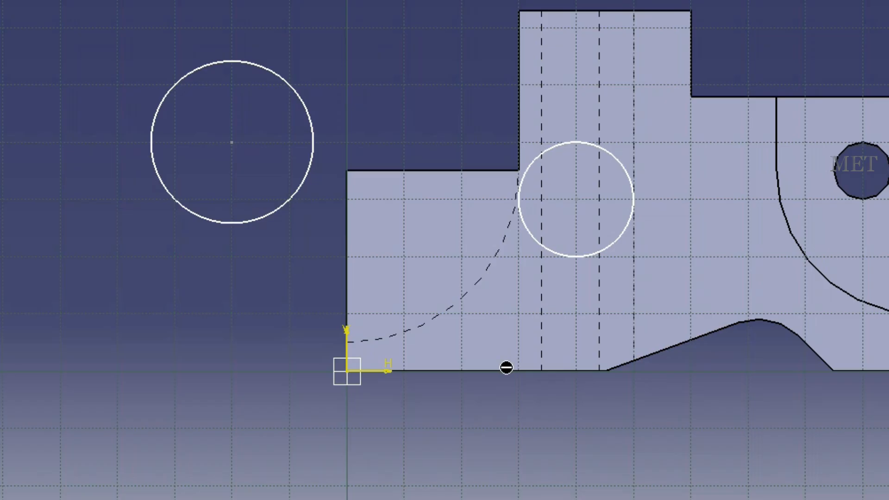
{"action": "left_click", "coordinate": [368, 355]}
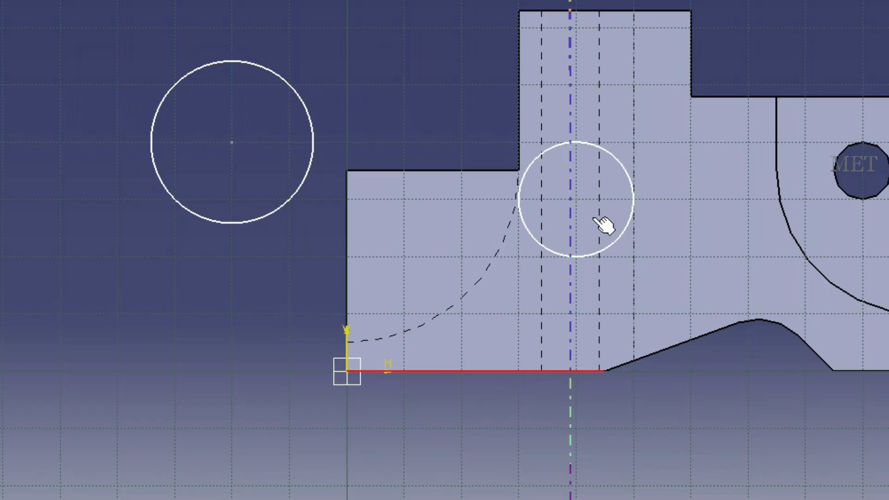
{"action": "left_click", "coordinate": [586, 207]}
{"action": "left_click", "coordinate": [641, 467]}
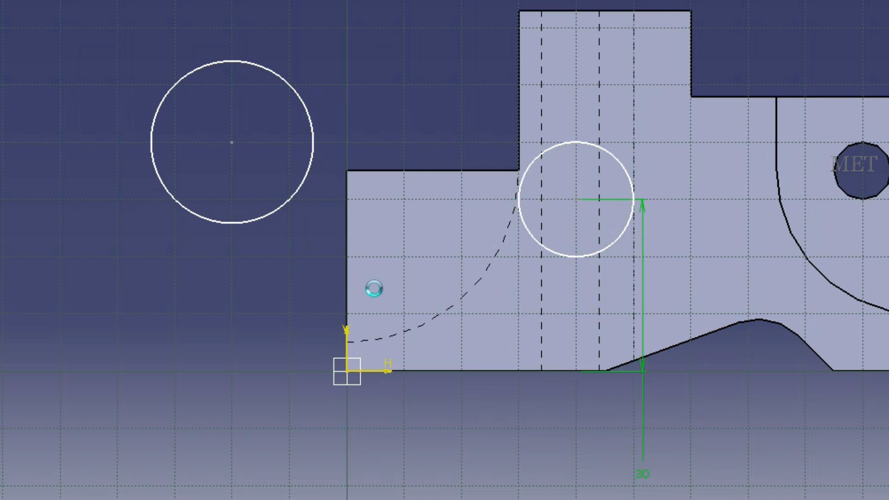
Dimension the horizontal distance from the part's left edge to the centre of the circle on the part, and that circle's diameter
{"action": "left_click", "coordinate": [350, 235]}
{"action": "left_click", "coordinate": [580, 211]}
{"action": "left_click", "coordinate": [491, 429]}
{"action": "left_click", "coordinate": [625, 175]}
{"action": "left_click", "coordinate": [773, 42]}
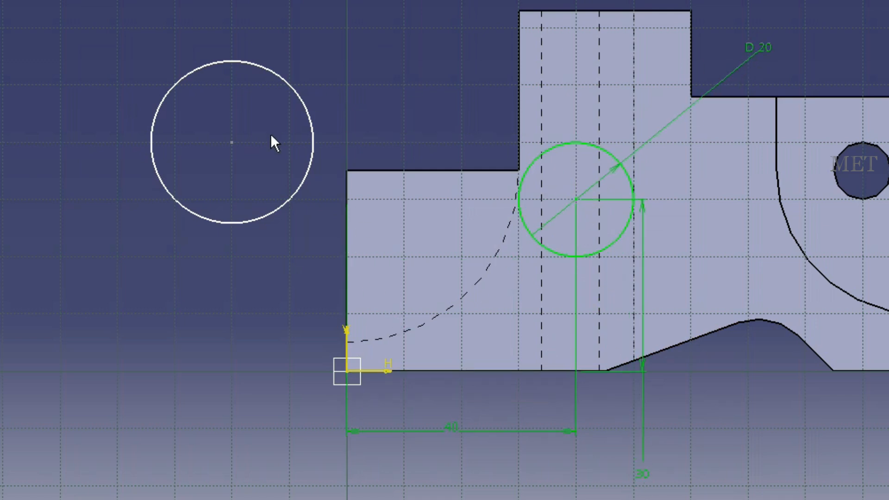
Dimension the outside circle's diameter and the distances from its centre to the part's bottom and left edges
{"action": "left_click", "coordinate": [437, 371]}
{"action": "left_click", "coordinate": [231, 143]}
{"action": "left_click", "coordinate": [60, 282]}
{"action": "left_click", "coordinate": [347, 252]}
{"action": "left_click", "coordinate": [336, 19]}
{"action": "left_click", "coordinate": [247, 223]}
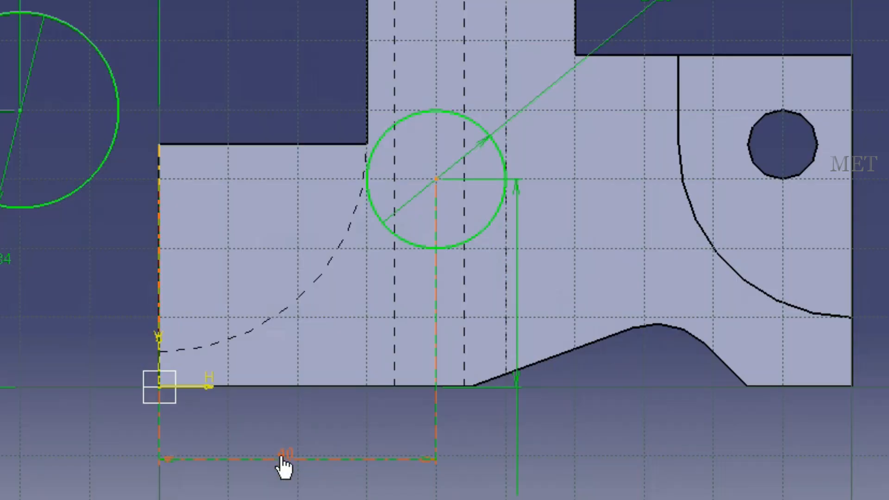
Place the centre of the circle on the part 30 mm from the left edge and 35 mm above the bottom edge
{"action": "double_click", "coordinate": [342, 388]}
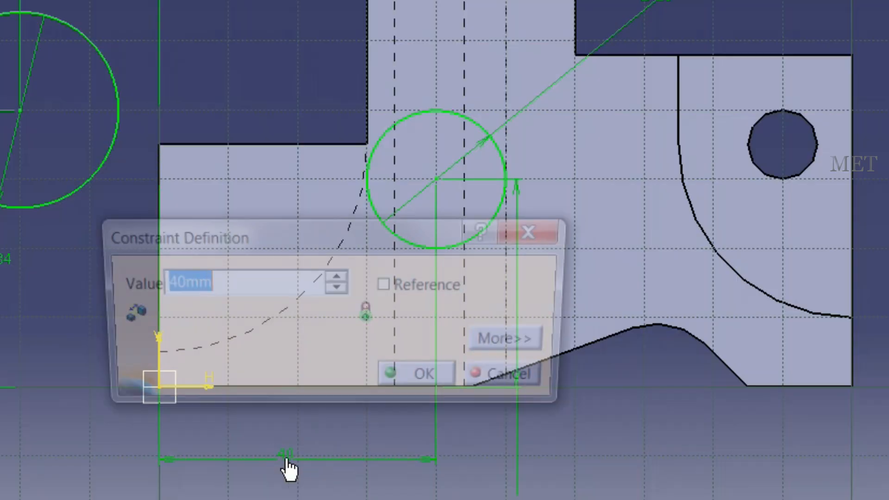
{"action": "type", "text": "30"}
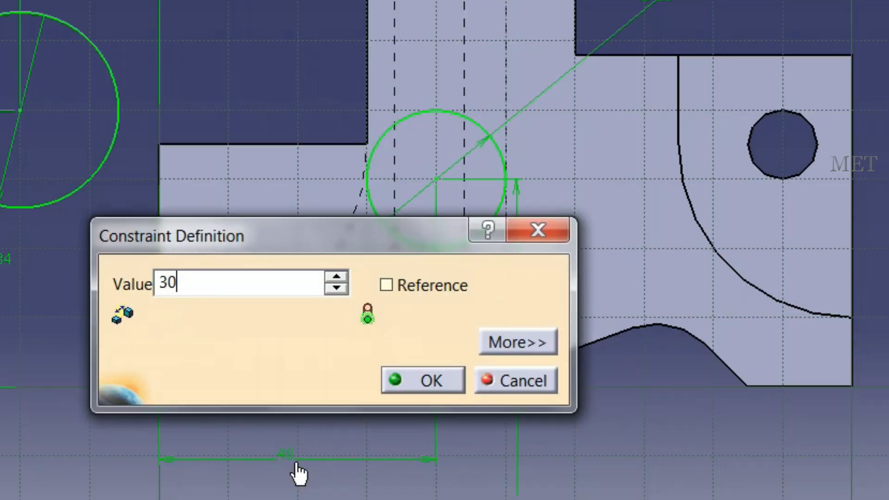
{"action": "left_click", "coordinate": [426, 381]}
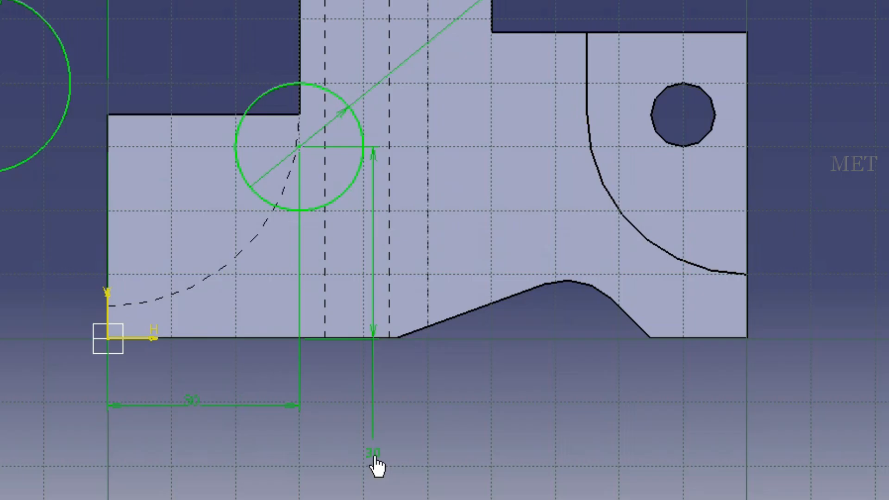
{"action": "double_click", "coordinate": [411, 412]}
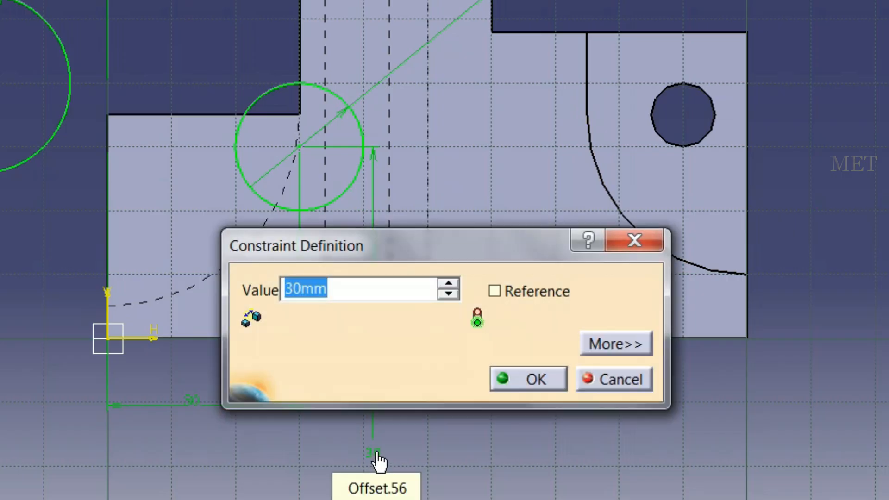
{"action": "type", "text": "35"}
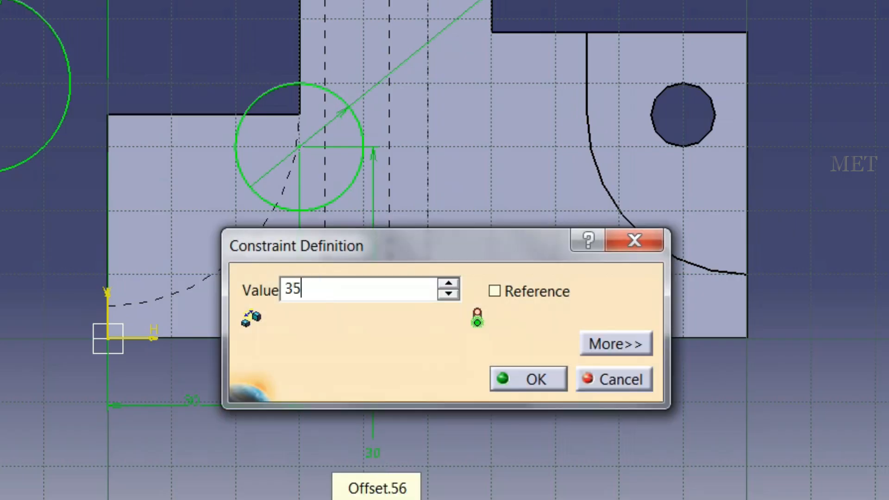
{"action": "left_click", "coordinate": [519, 388]}
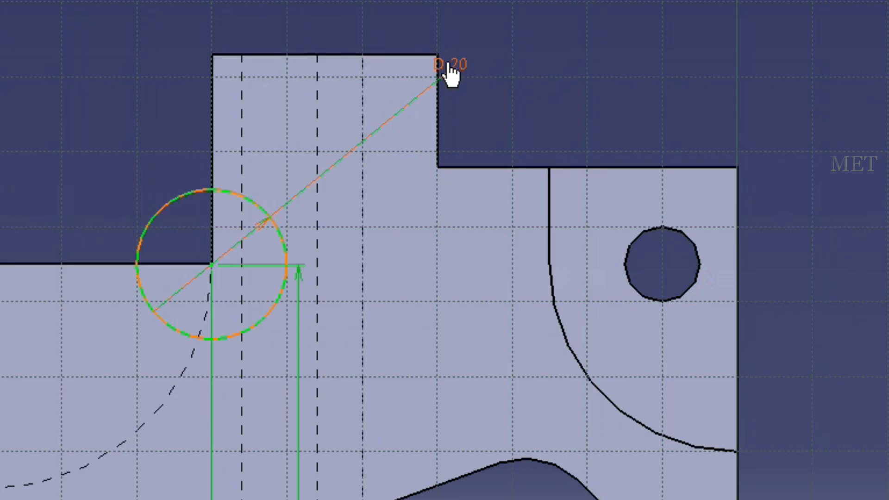
Set the diameter of the circle on the part to 50 mm
{"action": "double_click", "coordinate": [471, 166]}
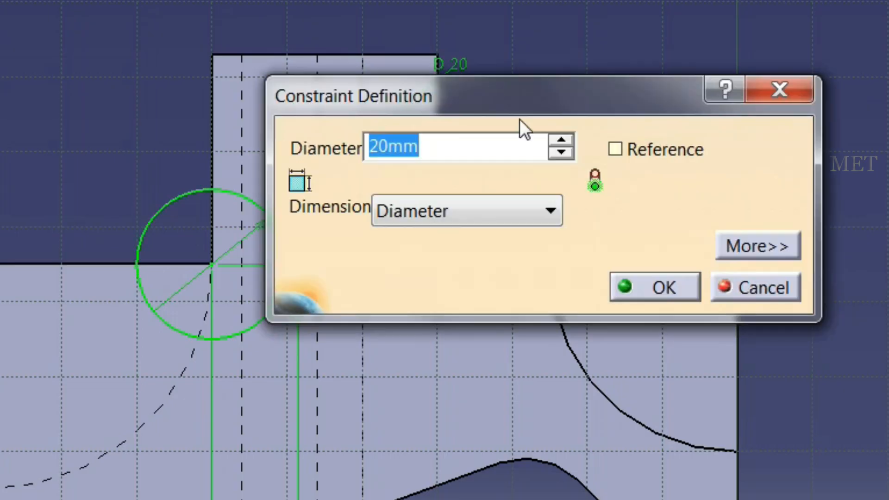
{"action": "type", "text": "50"}
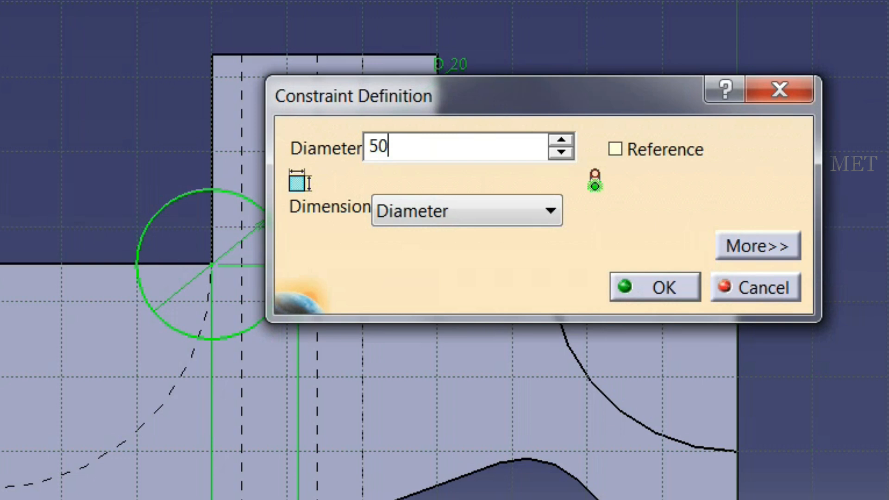
{"action": "left_click", "coordinate": [638, 293]}
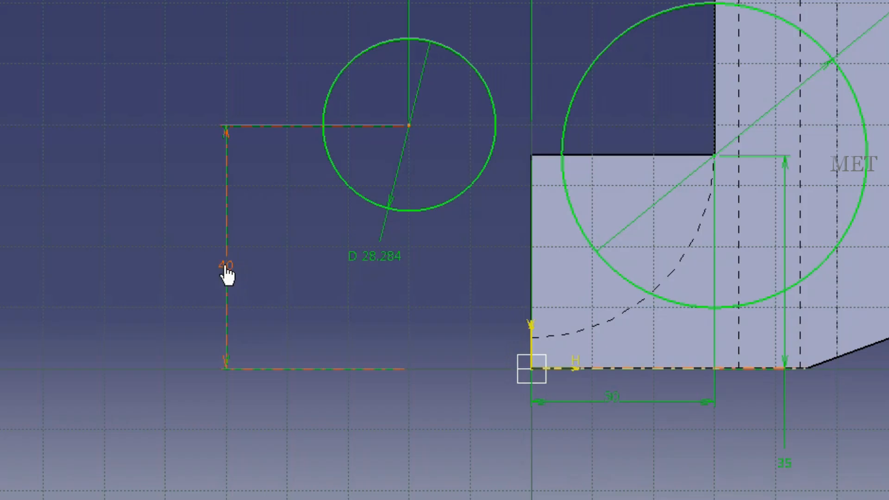
Place the outside circle's centre 35 mm above the bottom edge and 0 mm from the left edge
{"action": "double_click", "coordinate": [137, 303]}
{"action": "type", "text": "35"}
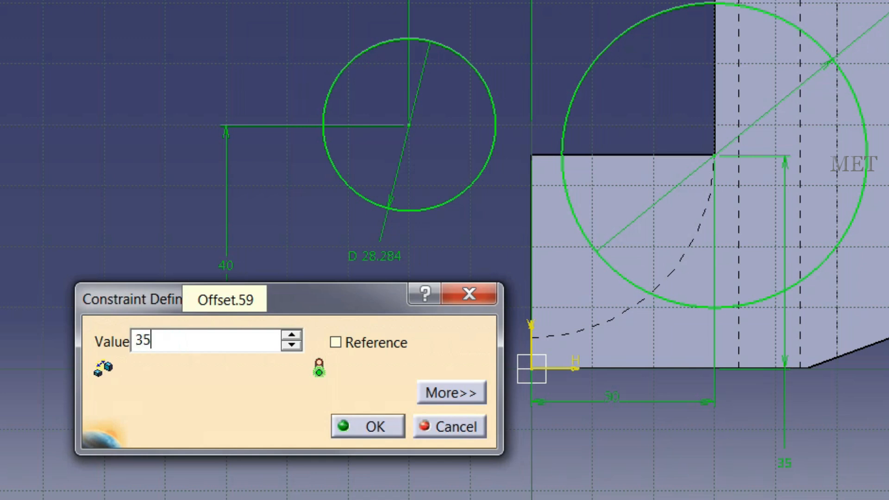
{"action": "left_click", "coordinate": [375, 426]}
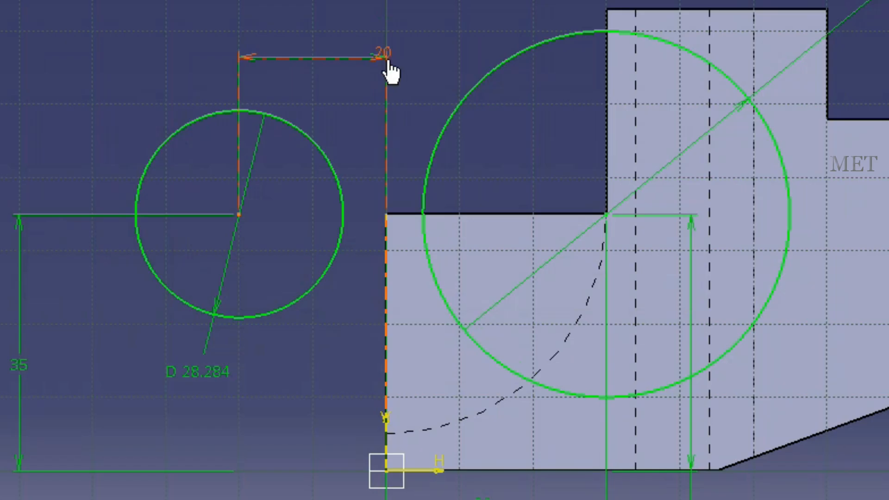
{"action": "double_click", "coordinate": [388, 67]}
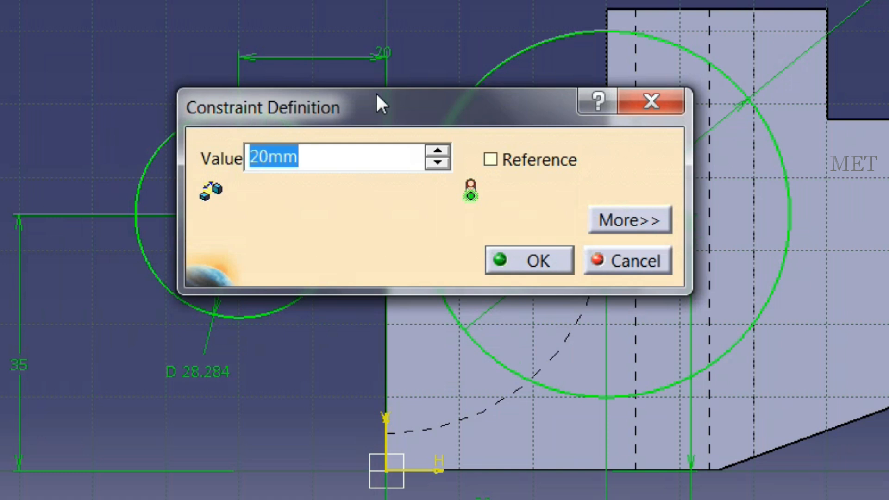
{"action": "type", "text": "0"}
{"action": "left_click", "coordinate": [518, 253]}
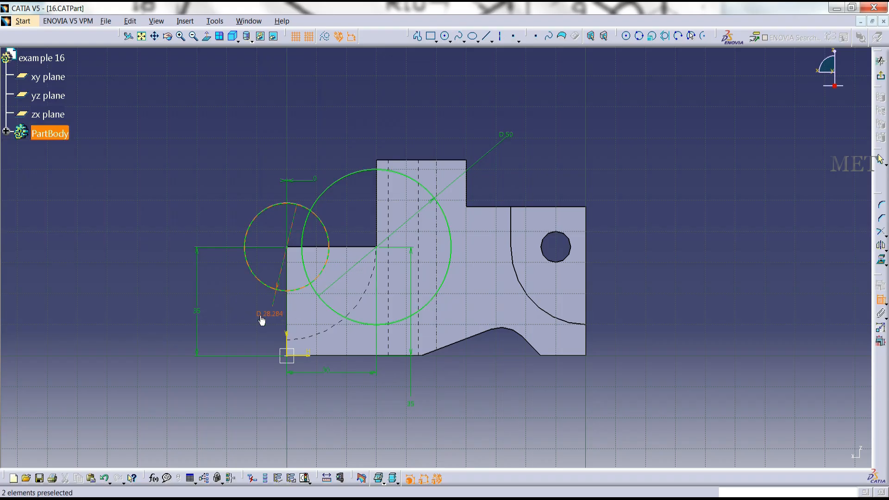
Set the diameter of the circle centred on the part's left edge to 50 mm
{"action": "double_click", "coordinate": [261, 317]}
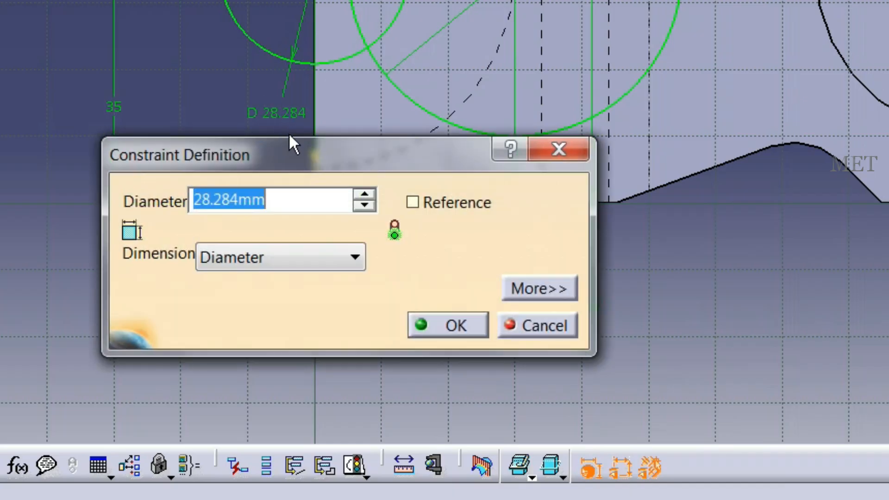
{"action": "type", "text": "50"}
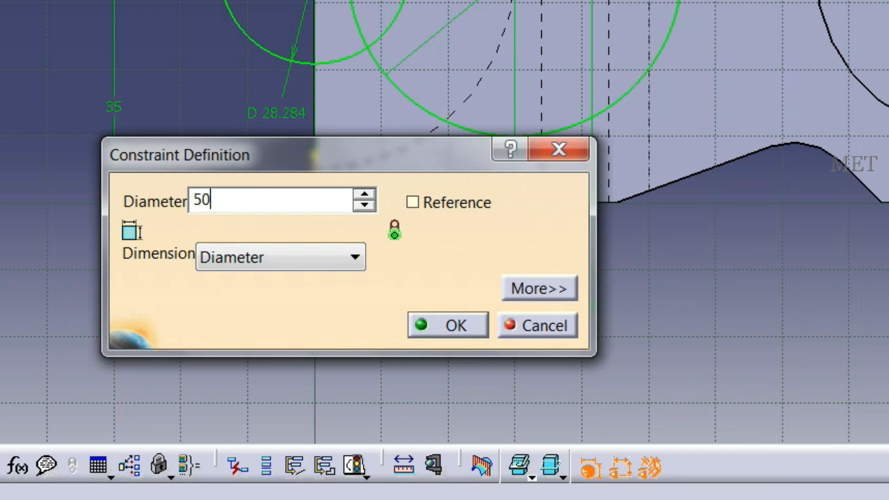
{"action": "left_click", "coordinate": [440, 325]}
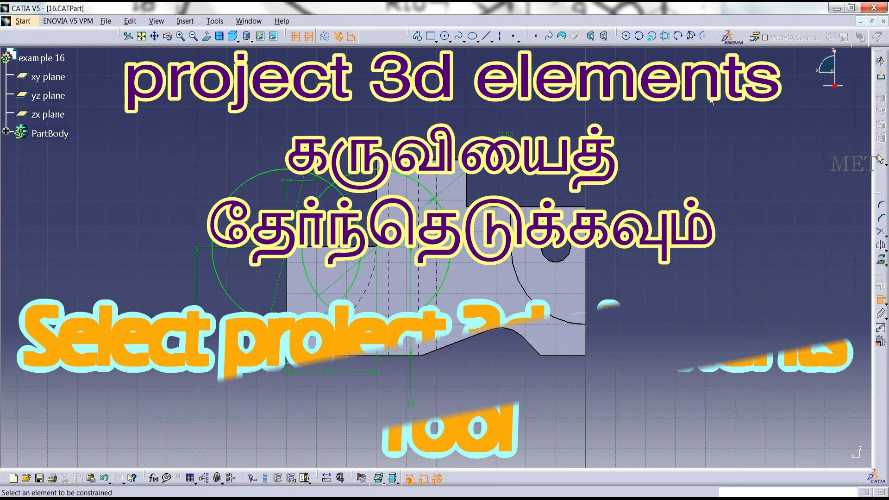
Project the part's left edge and the horizontal and vertical edges of the left step into the sketch
{"action": "left_click", "coordinate": [881, 261]}
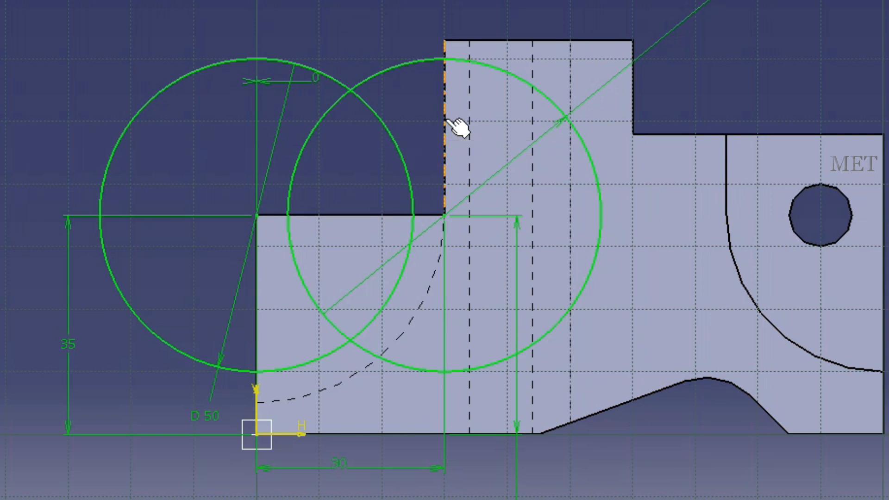
{"action": "left_click", "coordinate": [377, 204]}
{"action": "left_click", "coordinate": [331, 246]}
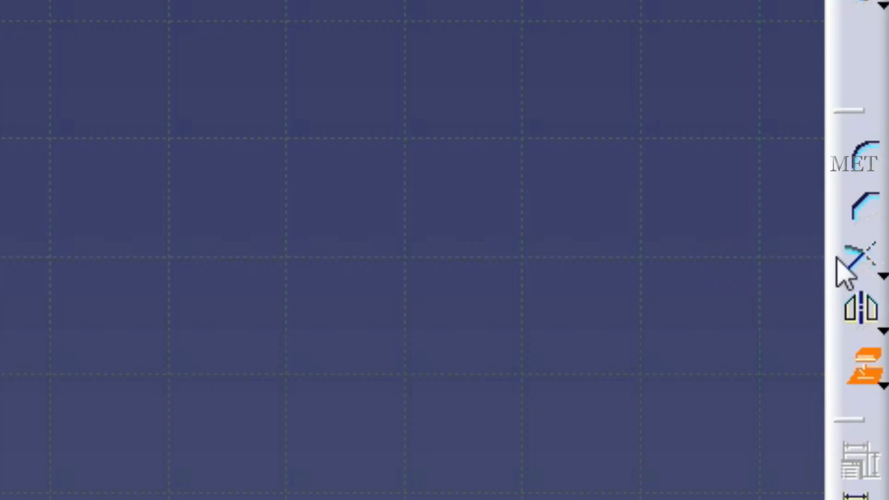
Quick Trim the surplus arcs and projected edge ends to leave one closed profile of two arcs and the step edges, and exit the sketch
{"action": "left_click", "coordinate": [879, 276]}
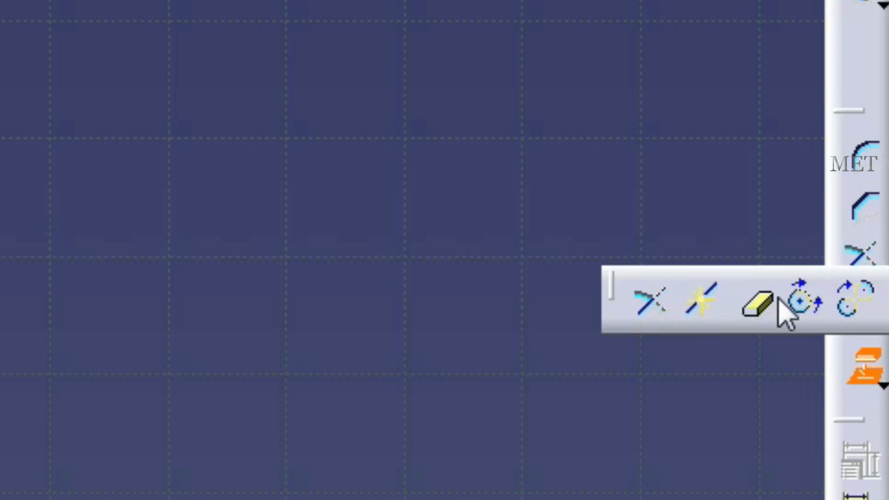
{"action": "left_click", "coordinate": [753, 303]}
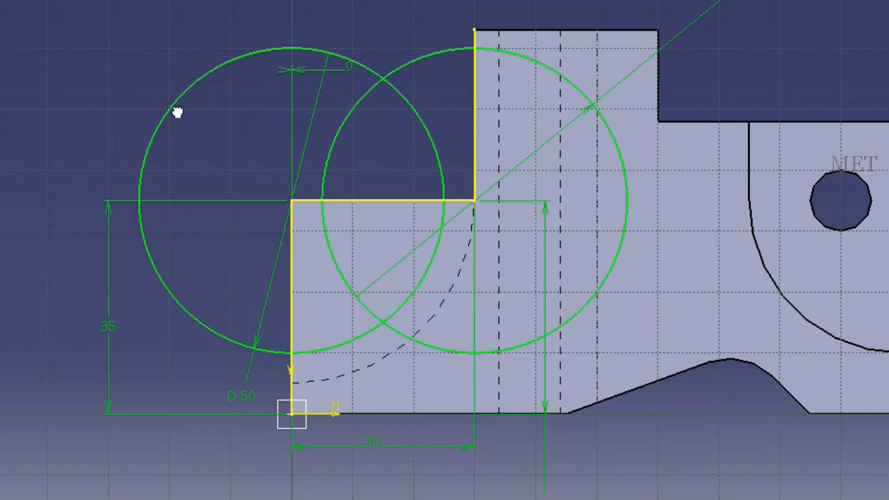
{"action": "left_click", "coordinate": [277, 75]}
{"action": "left_click", "coordinate": [345, 126]}
{"action": "left_click", "coordinate": [417, 105]}
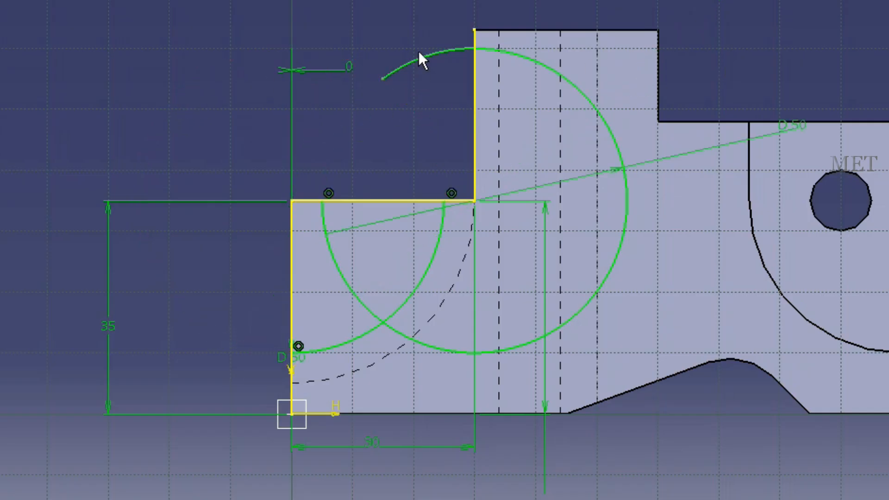
{"action": "left_click", "coordinate": [425, 65]}
{"action": "left_click", "coordinate": [331, 260]}
{"action": "left_click", "coordinate": [434, 263]}
{"action": "left_click", "coordinate": [479, 42]}
{"action": "left_click", "coordinate": [301, 371]}
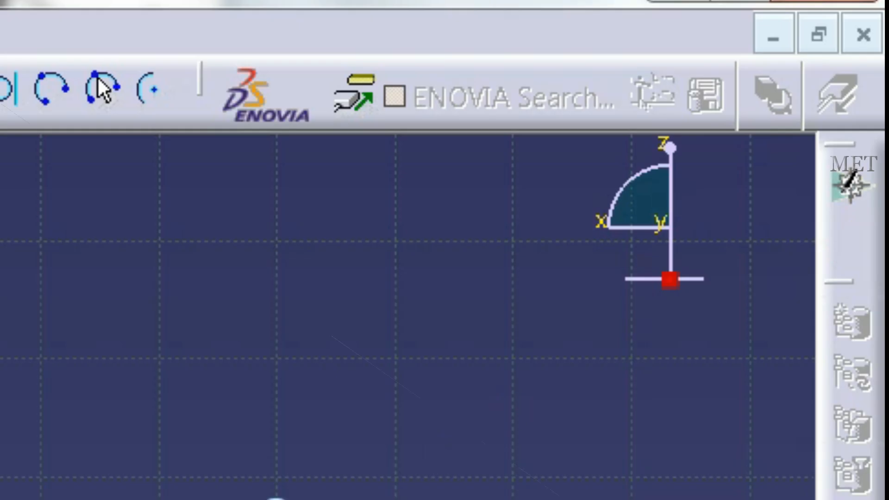
{"action": "left_click", "coordinate": [851, 186]}
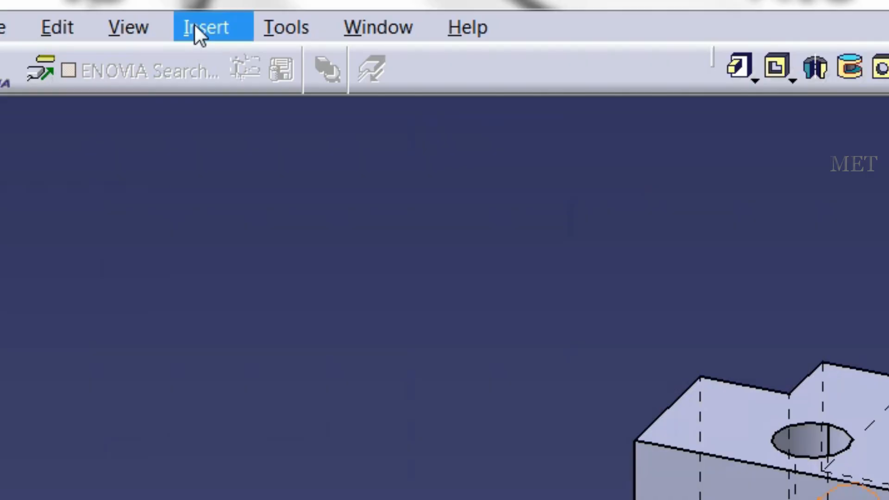
Cut a pocket from the trimmed profile with the direction reversed, a first limit of 25 mm and a second limit of -12 mm
{"action": "left_click", "coordinate": [185, 21]}
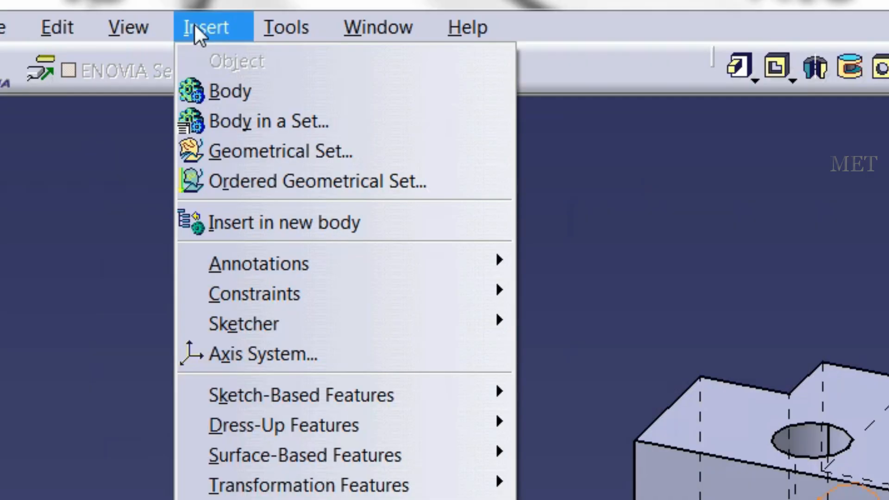
{"action": "mouse_move", "coordinate": [355, 391]}
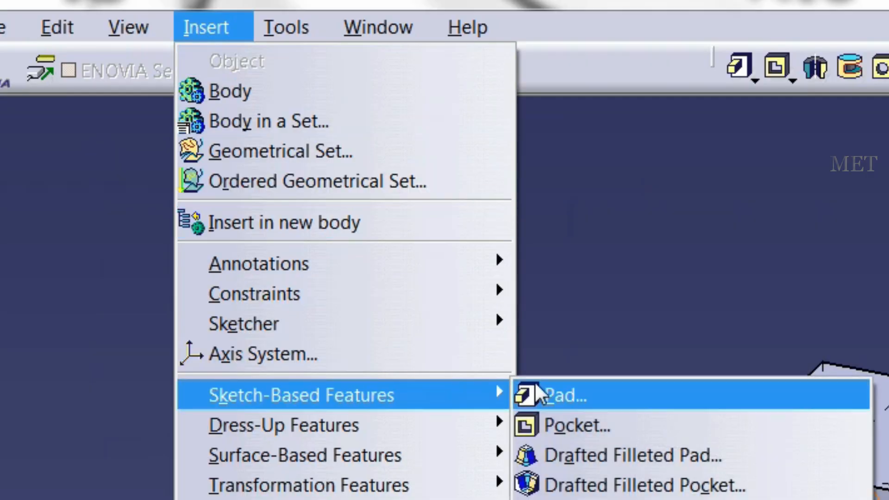
{"action": "left_click", "coordinate": [571, 412]}
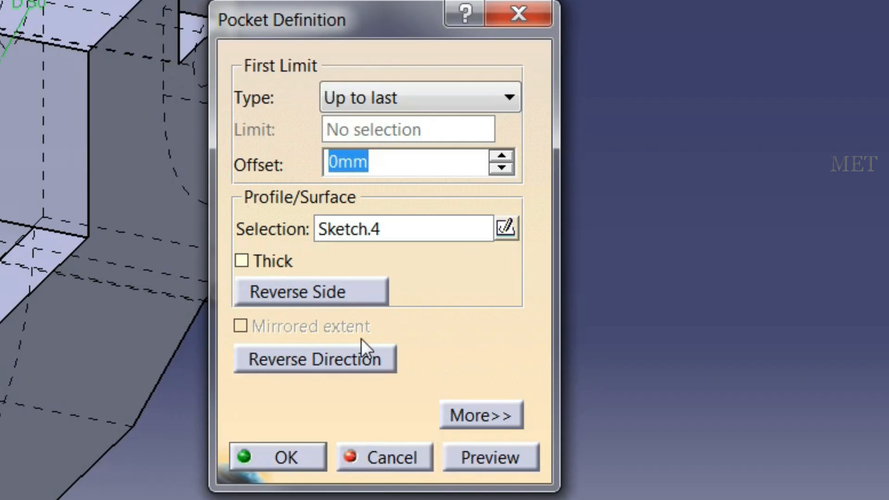
{"action": "left_click", "coordinate": [335, 359]}
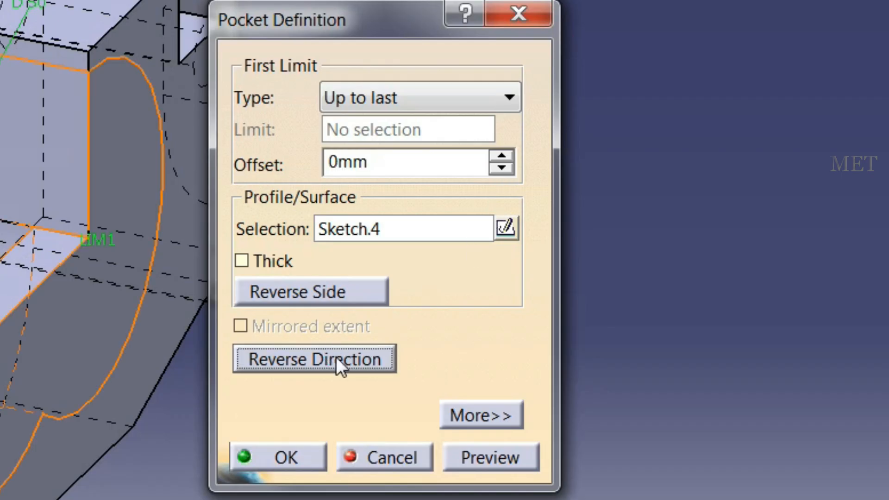
{"action": "left_click", "coordinate": [445, 100]}
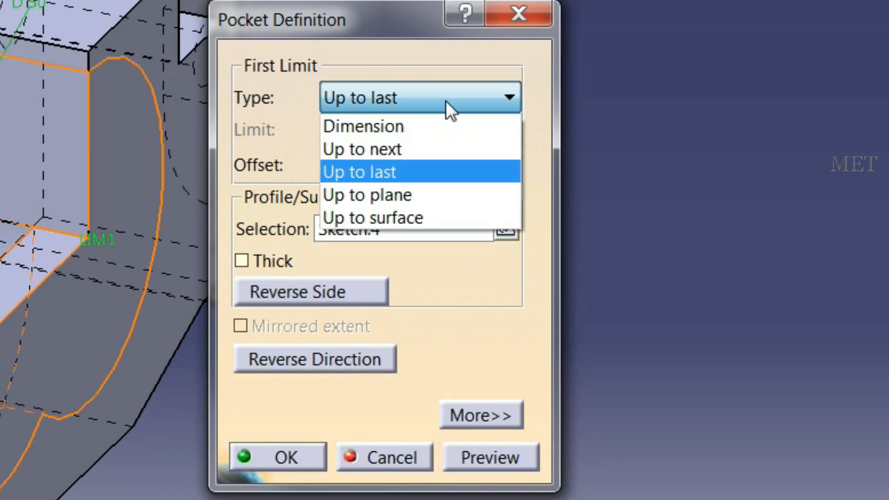
{"action": "left_click", "coordinate": [442, 125]}
{"action": "type", "text": "25"}
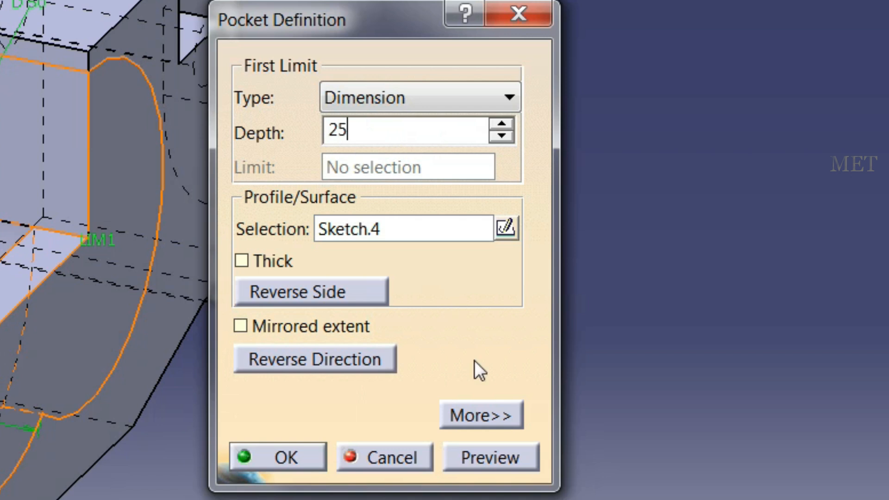
{"action": "left_click", "coordinate": [474, 416]}
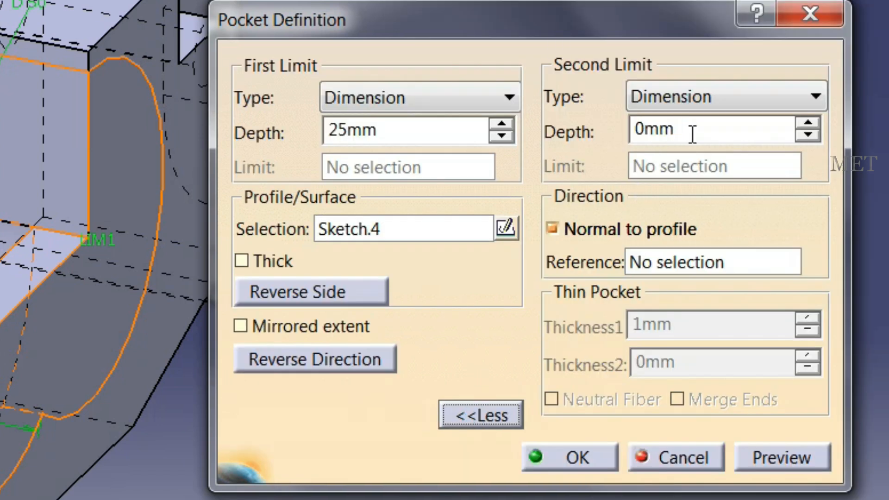
{"action": "left_click_drag", "start_coordinate": [692, 135], "coordinate": [643, 137]}
{"action": "type", "text": "-12"}
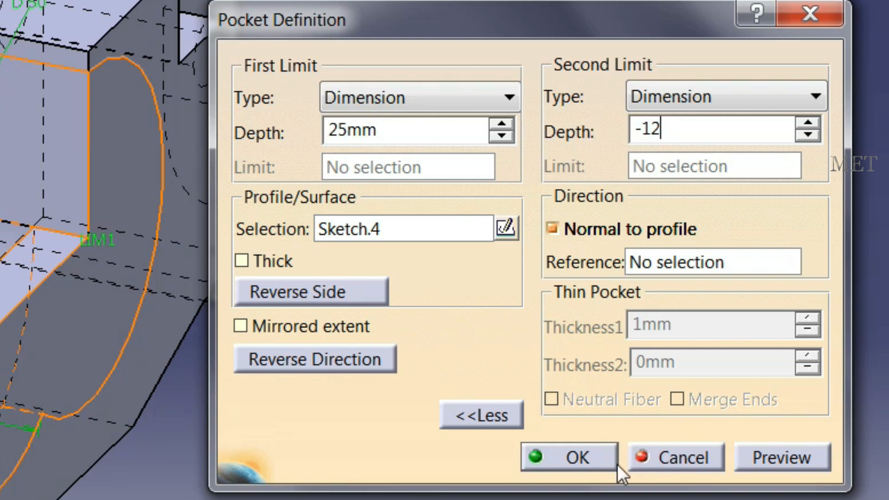
{"action": "left_click", "coordinate": [617, 464]}
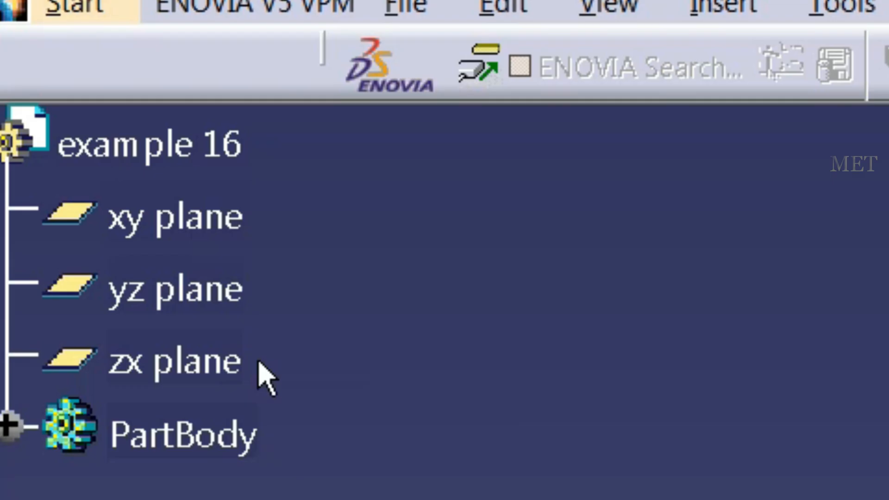
Open a sketch on the zx plane and project the part's upper left vertical edge and the concave arc below it
{"action": "left_click", "coordinate": [59, 117]}
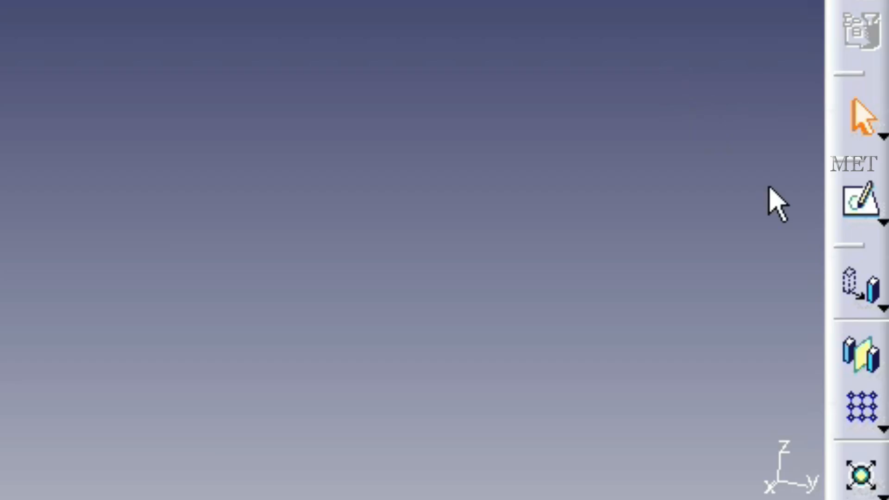
{"action": "left_click", "coordinate": [879, 391]}
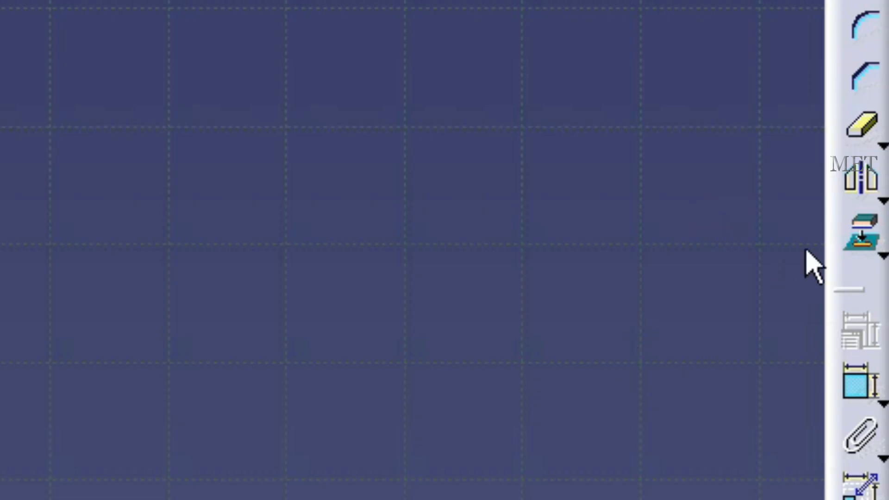
{"action": "left_click", "coordinate": [879, 265]}
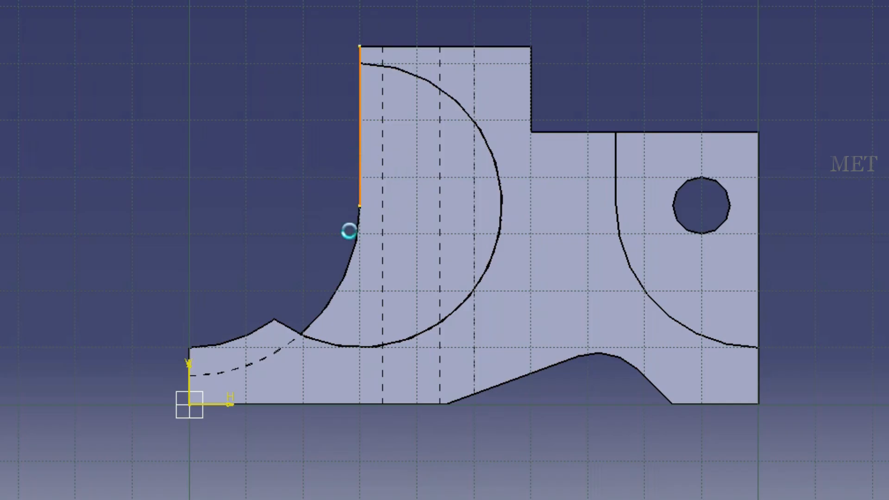
{"action": "left_click", "coordinate": [376, 241]}
{"action": "left_click", "coordinate": [365, 292]}
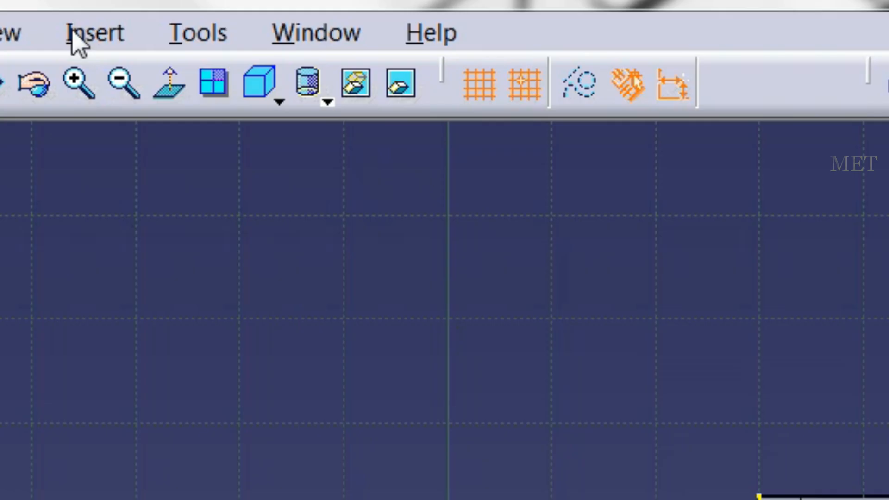
Draw a circle about 28 mm in diameter left of the part, centred at H 10 mm, V 40 mm
{"action": "left_click", "coordinate": [184, 21]}
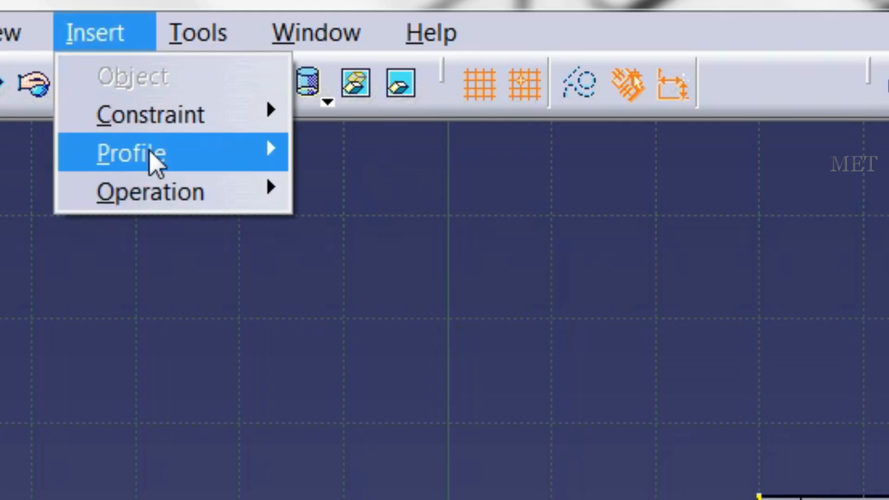
{"action": "mouse_move", "coordinate": [153, 162]}
{"action": "mouse_move", "coordinate": [525, 250]}
{"action": "left_click", "coordinate": [678, 234]}
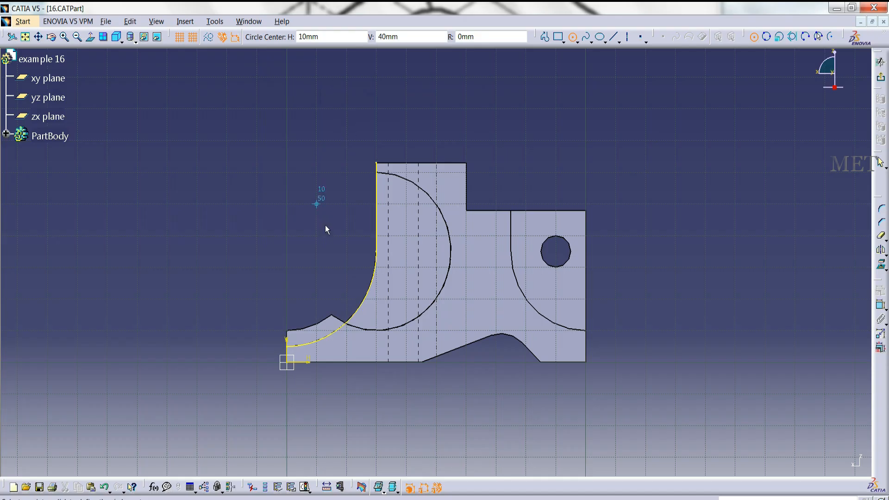
{"action": "left_click", "coordinate": [316, 236]}
{"action": "left_click", "coordinate": [347, 207]}
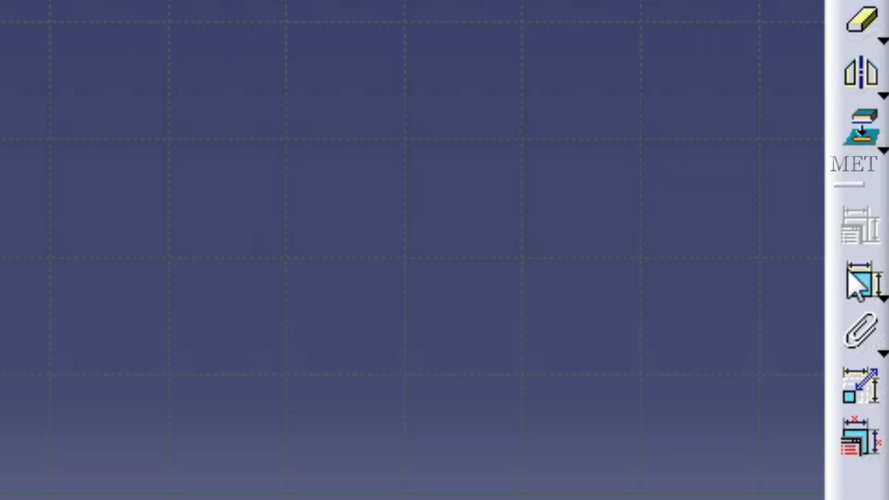
Dimension the circle's diameter and its centre's distances from the part's bottom edge and the projected vertical edge
{"action": "left_click", "coordinate": [879, 304]}
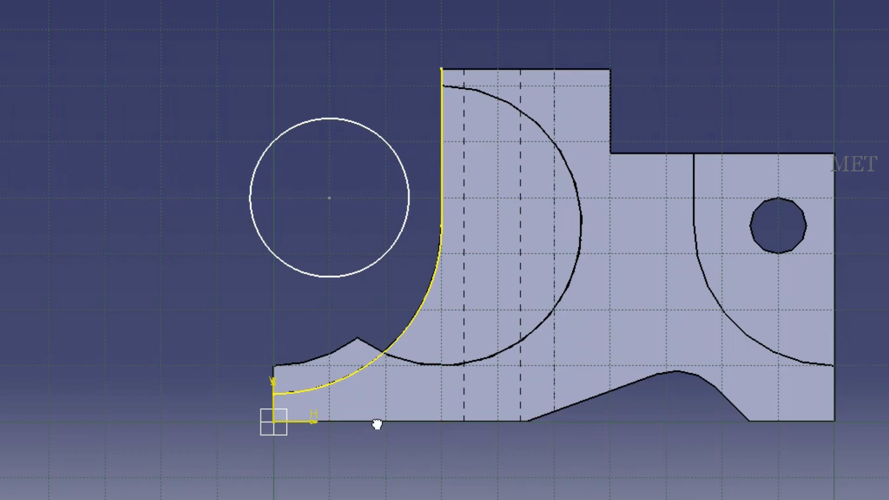
{"action": "left_click", "coordinate": [342, 362]}
{"action": "left_click", "coordinate": [317, 235]}
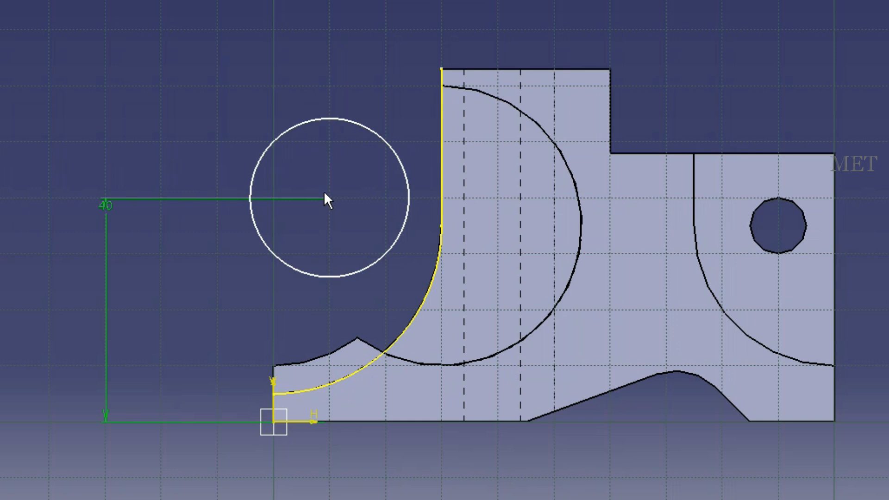
{"action": "left_click", "coordinate": [441, 198]}
{"action": "left_click", "coordinate": [373, 70]}
{"action": "left_click", "coordinate": [299, 270]}
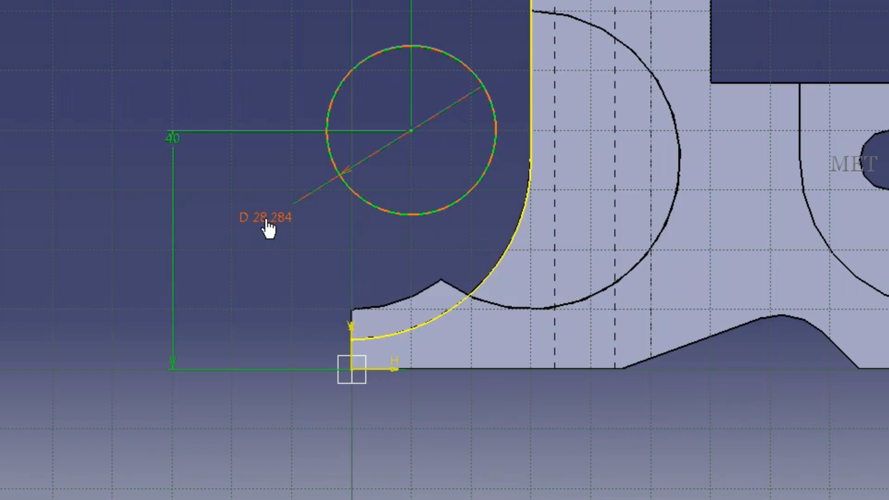
Set the circle's diameter to 20 mm
{"action": "double_click", "coordinate": [244, 282]}
{"action": "type", "text": "20"}
{"action": "left_click", "coordinate": [485, 414]}
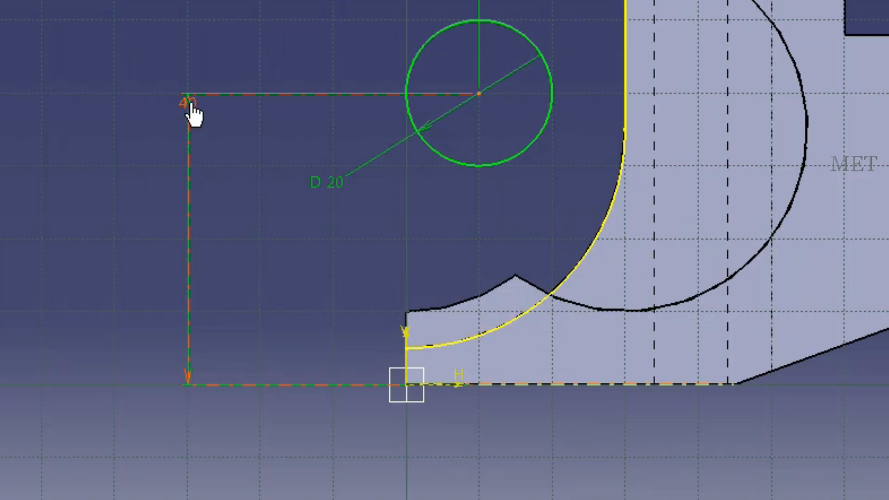
Set the circle centre's height above the bottom edge to 35 mm and its distance from the projected vertical edge to 0
{"action": "double_click", "coordinate": [199, 242]}
{"action": "type", "text": "35"}
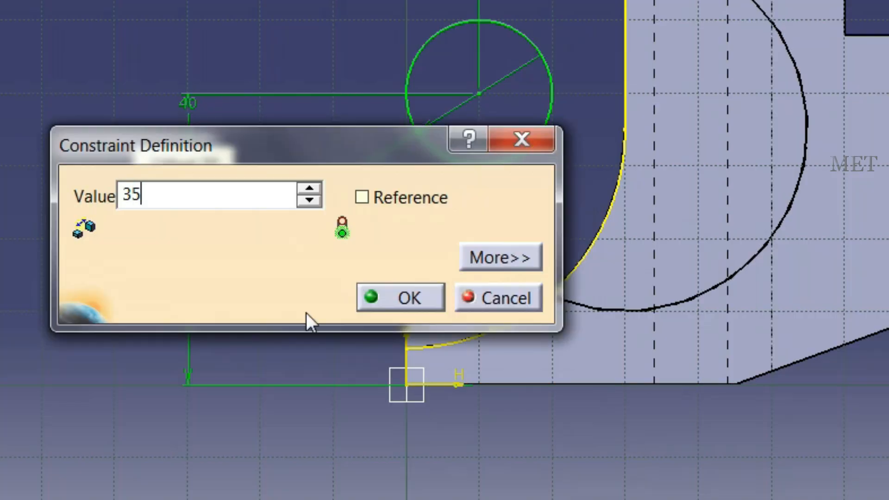
{"action": "left_click", "coordinate": [435, 296]}
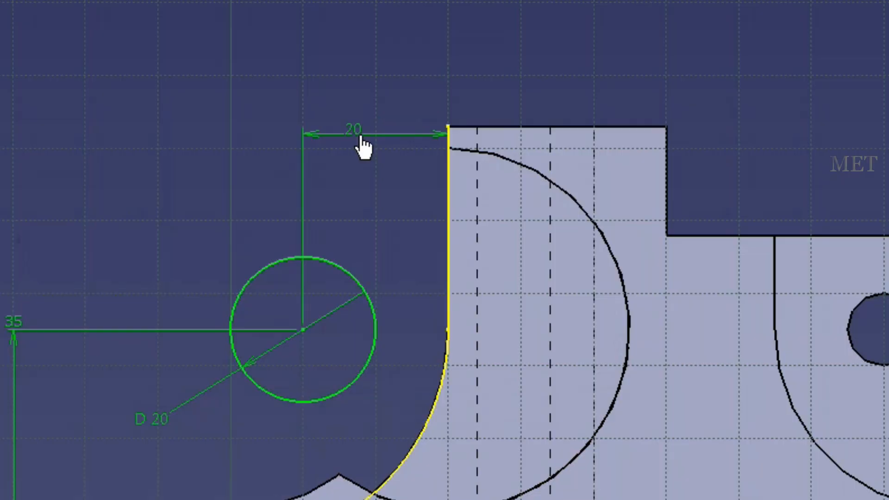
{"action": "double_click", "coordinate": [340, 165]}
{"action": "type", "text": "0"}
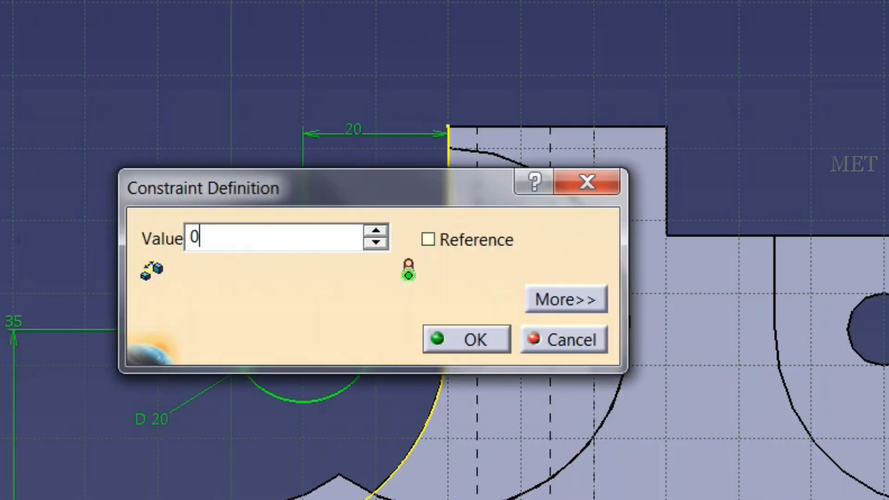
{"action": "left_click", "coordinate": [454, 340]}
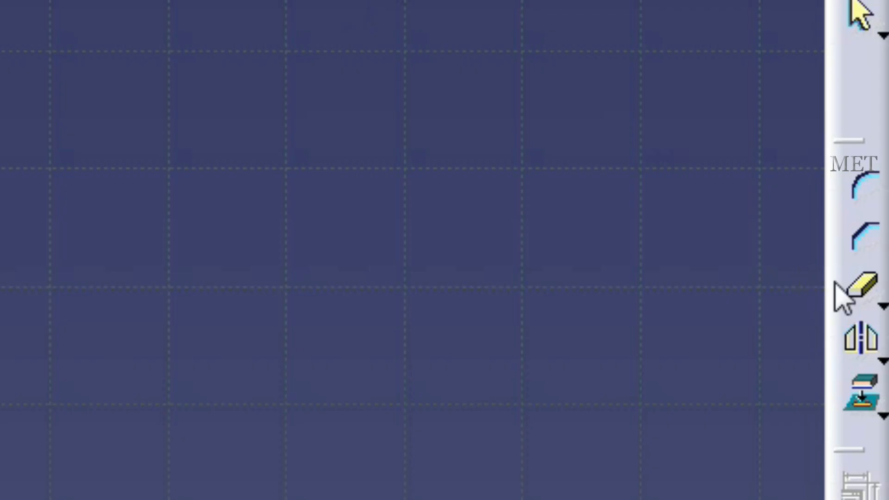
Quick Trim the surplus projected arc and circle portions to leave a closed half-circle inside the part, and exit the sketch
{"action": "left_click", "coordinate": [880, 236]}
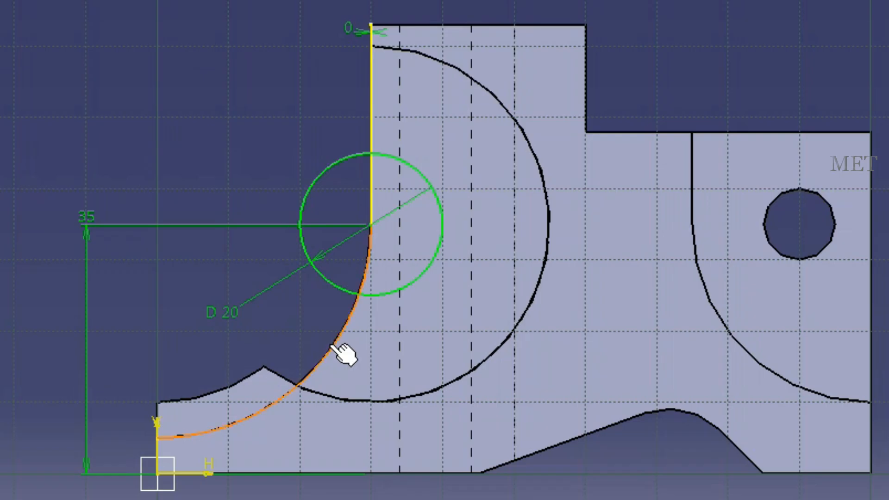
{"action": "left_click", "coordinate": [361, 309]}
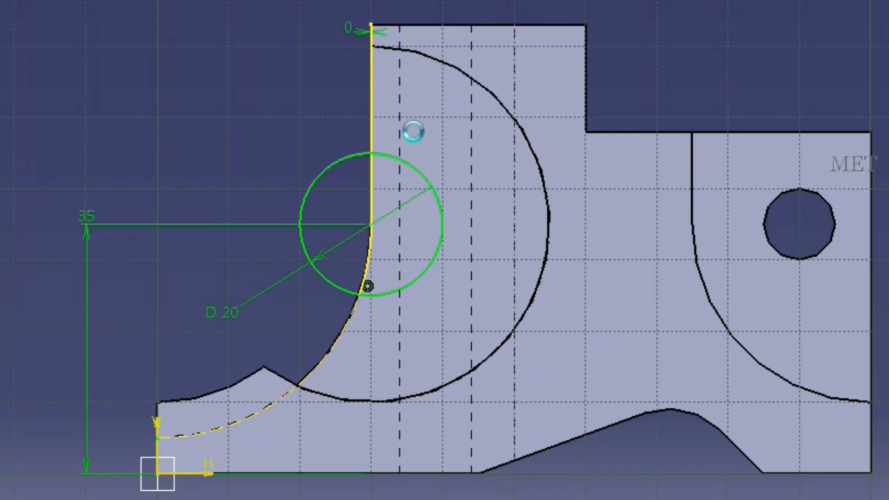
{"action": "left_click", "coordinate": [331, 176]}
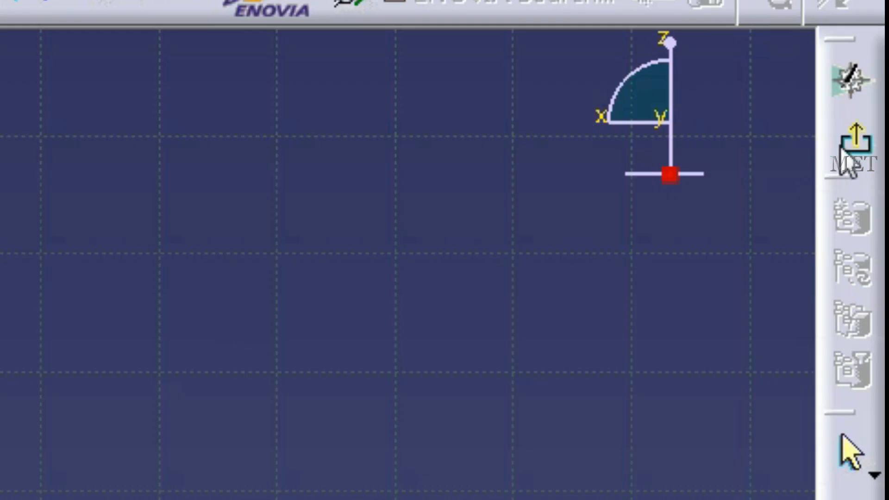
{"action": "left_click", "coordinate": [881, 80]}
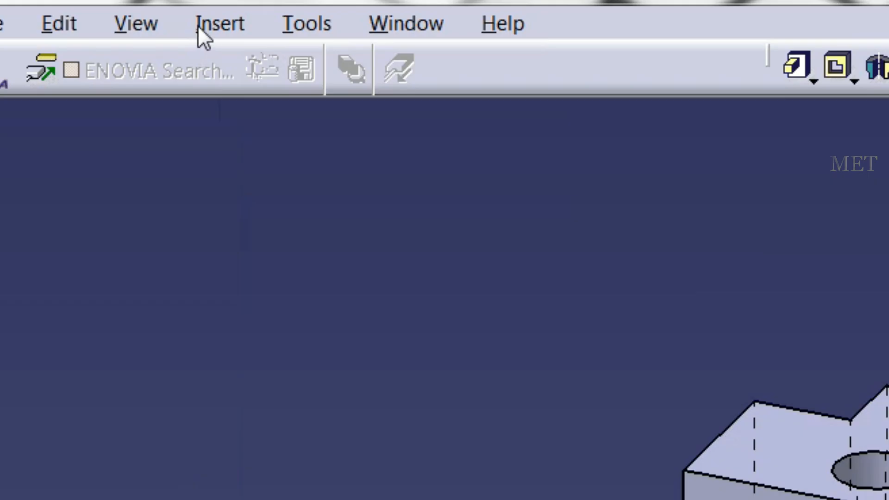
Pad the half-circle profile with a first limit of 17 mm and a second limit of -12 mm
{"action": "left_click", "coordinate": [182, 22]}
{"action": "mouse_move", "coordinate": [218, 156]}
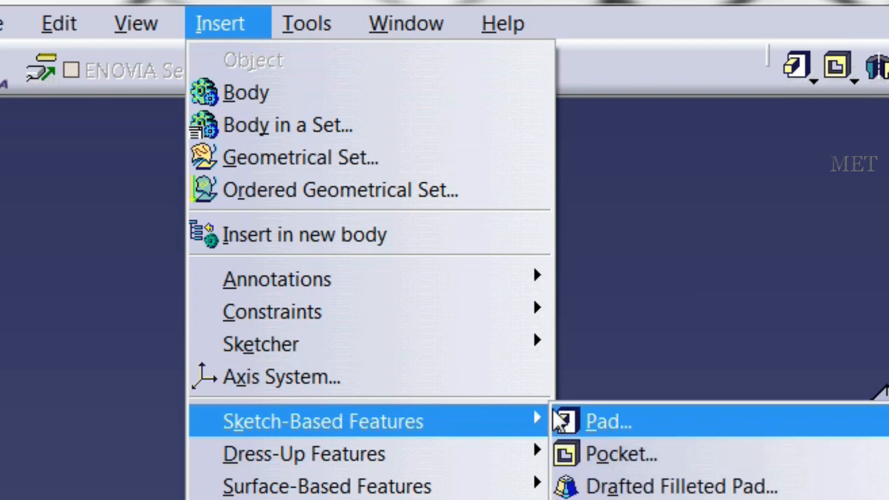
{"action": "left_click", "coordinate": [553, 411]}
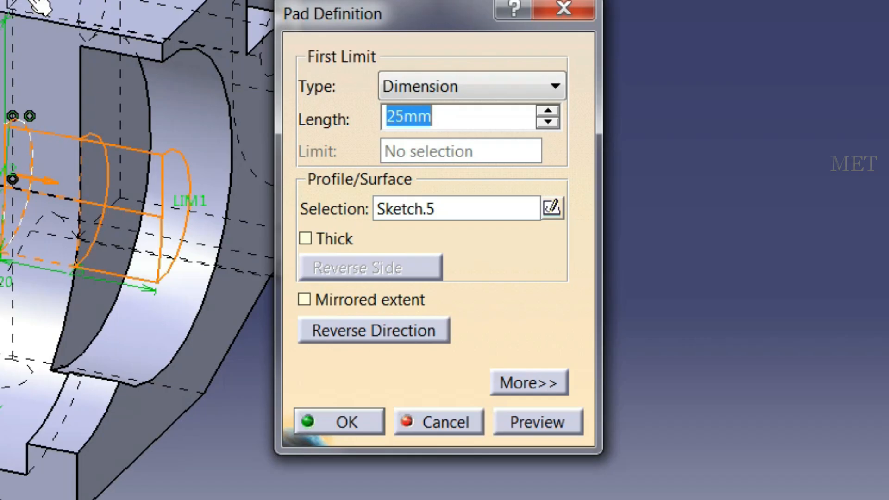
{"action": "type", "text": "17"}
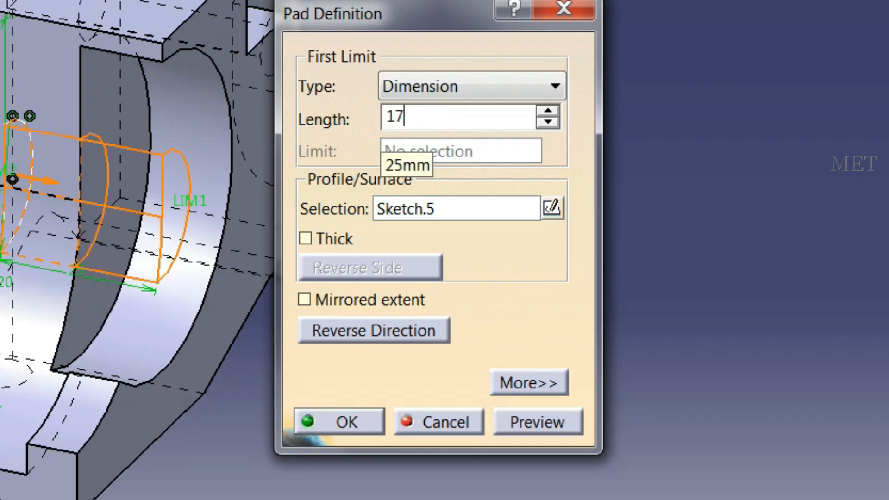
{"action": "left_click", "coordinate": [552, 378]}
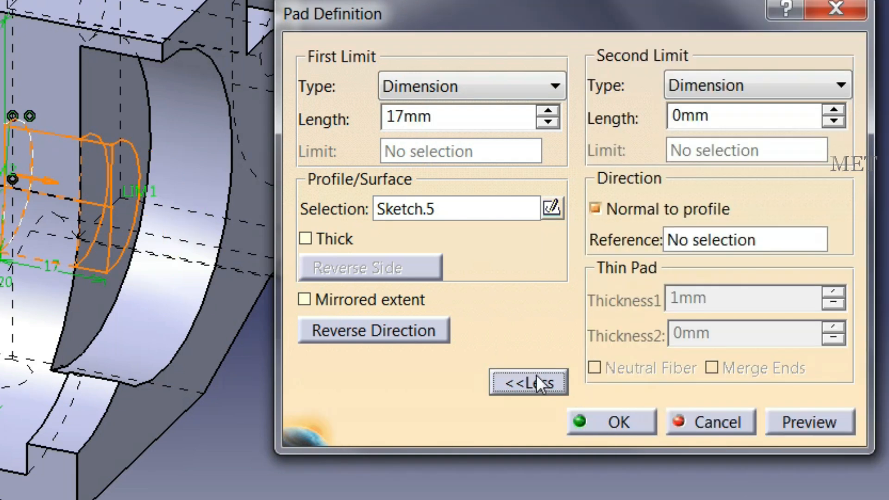
{"action": "double_click", "coordinate": [738, 123]}
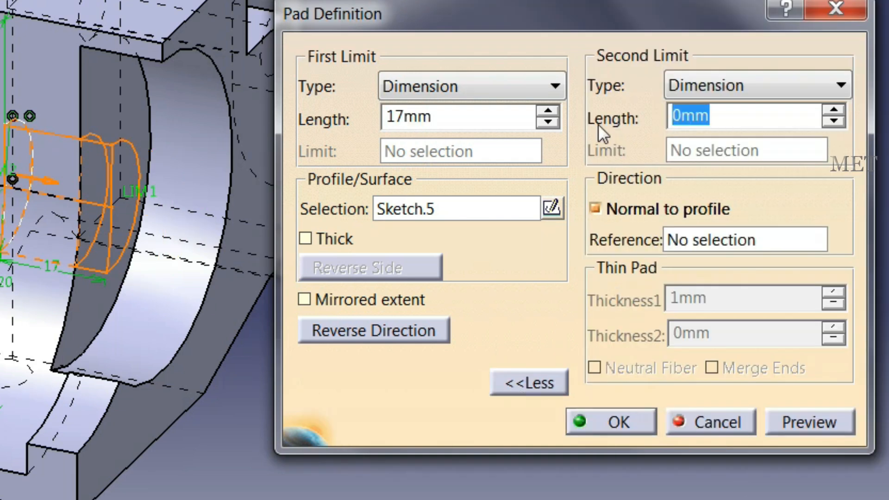
{"action": "type", "text": "-12"}
{"action": "left_click", "coordinate": [615, 419]}
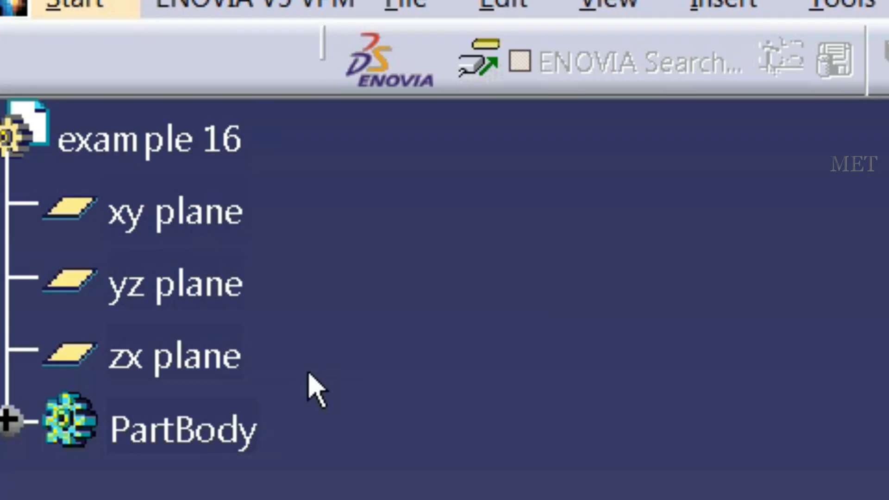
Open a sketch on the zx plane and draw a circle about 20 mm in diameter, centred at H 10 mm, V 40 mm
{"action": "left_click", "coordinate": [59, 109]}
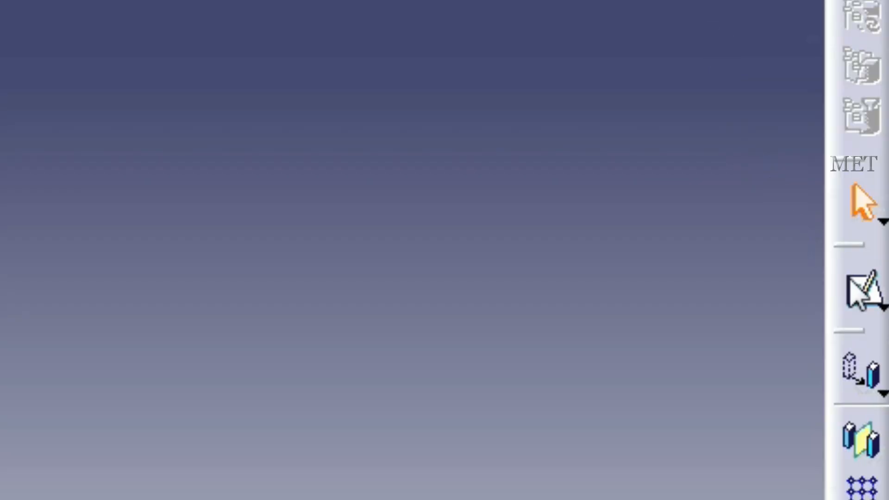
{"action": "left_click", "coordinate": [849, 283]}
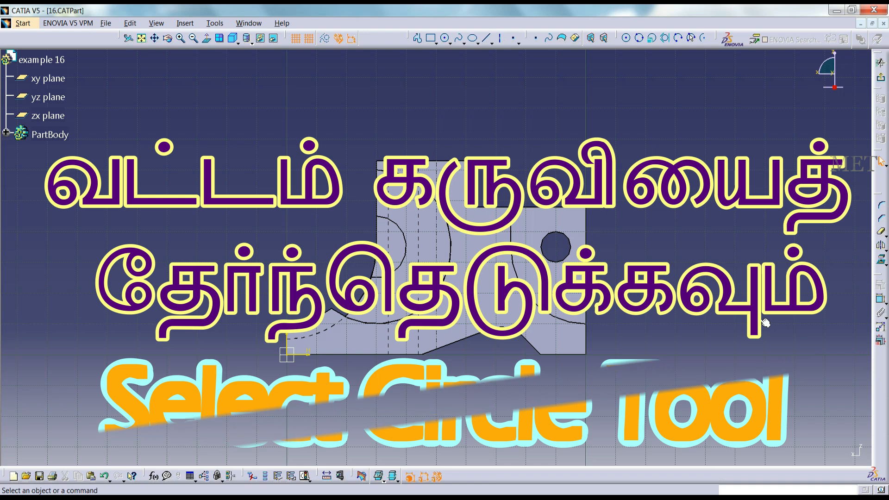
{"action": "left_click", "coordinate": [188, 21]}
{"action": "mouse_move", "coordinate": [199, 49]}
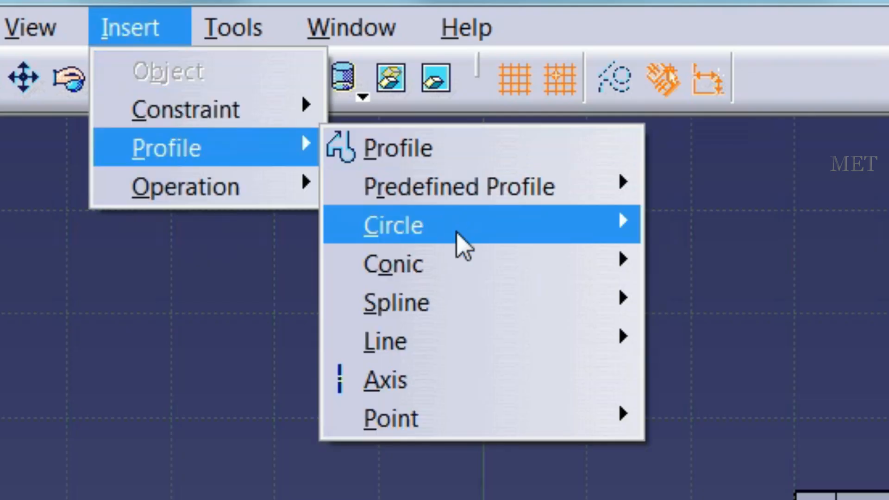
{"action": "mouse_move", "coordinate": [463, 245]}
{"action": "left_click", "coordinate": [723, 225]}
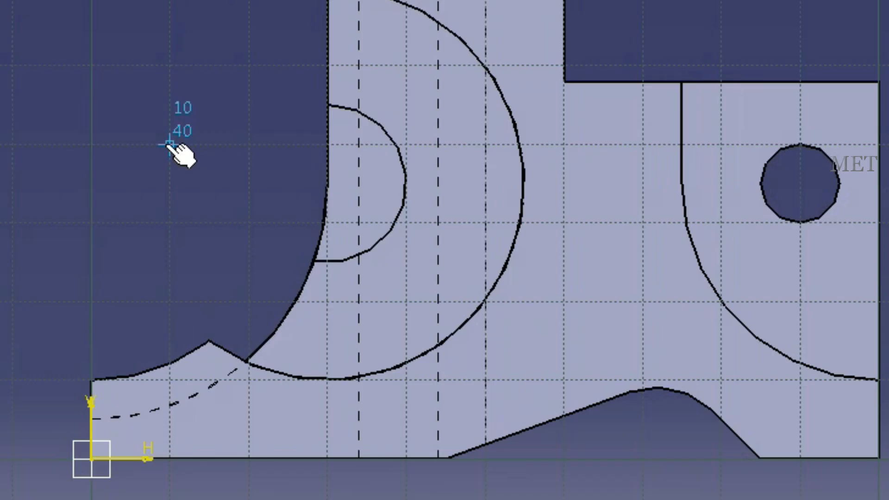
{"action": "left_click", "coordinate": [169, 146]}
{"action": "left_click", "coordinate": [250, 146]}
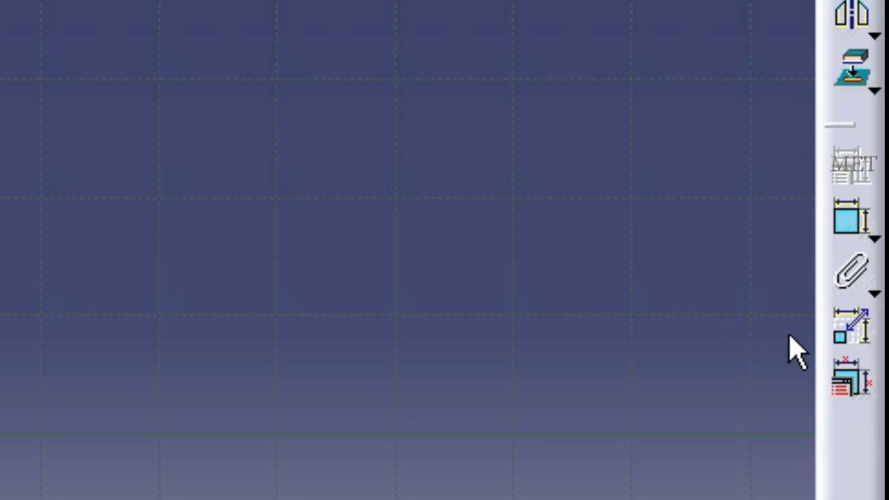
Dimension the new circle's diameter and its centre's distances from the part's left vertical edge and bottom edge
{"action": "left_click", "coordinate": [851, 223]}
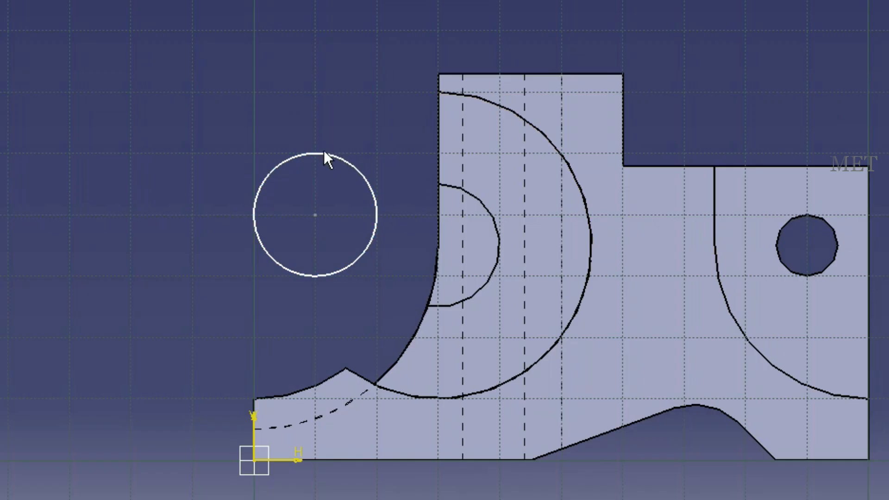
{"action": "left_click", "coordinate": [320, 200]}
{"action": "left_click", "coordinate": [330, 138]}
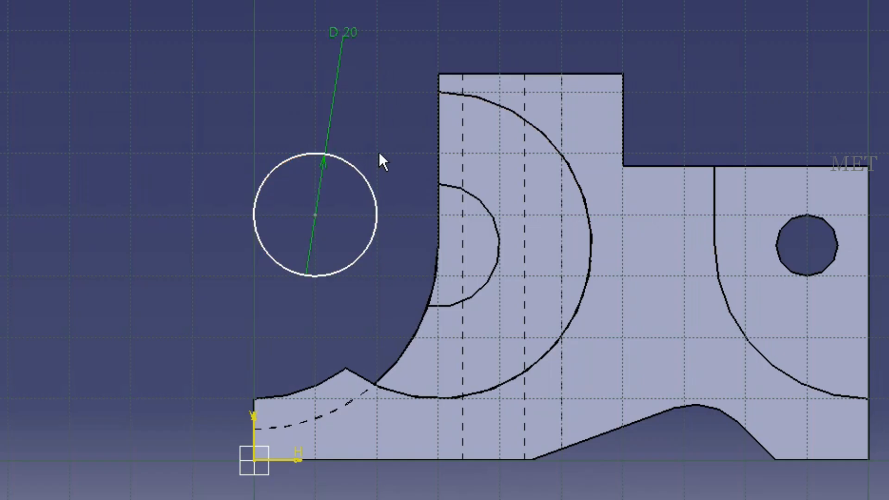
{"action": "left_click", "coordinate": [315, 215]}
{"action": "left_click", "coordinate": [438, 167]}
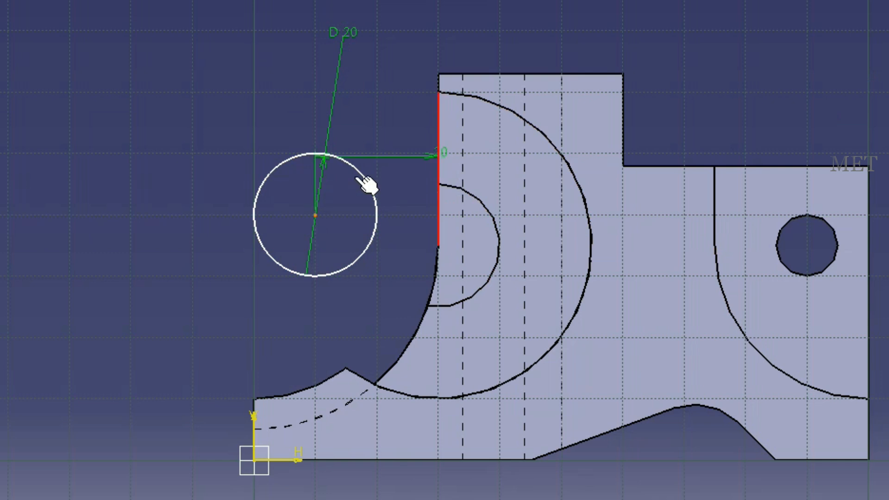
{"action": "left_click", "coordinate": [269, 100]}
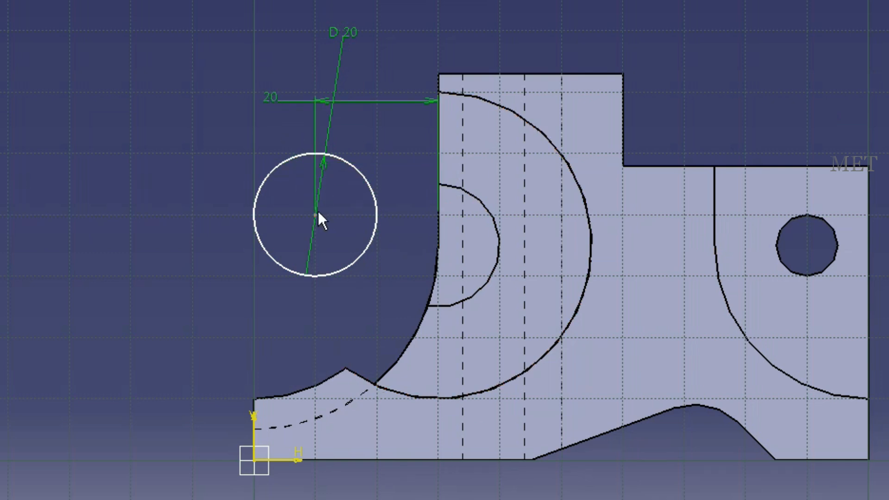
{"action": "left_click", "coordinate": [395, 459]}
{"action": "left_click", "coordinate": [100, 284]}
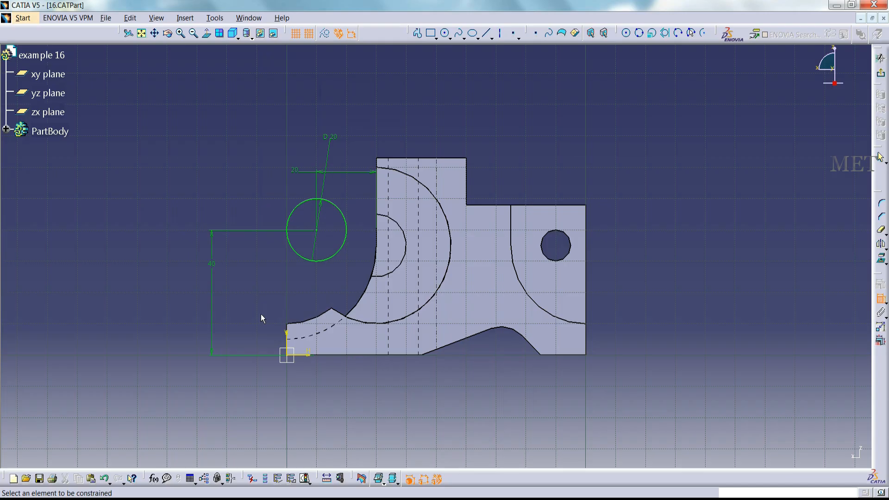
Set the circle centre's height above the part's bottom edge to 35 mm and the circle's diameter to 10 mm
{"action": "type", "text": "3"}
{"action": "left_click", "coordinate": [423, 414]}
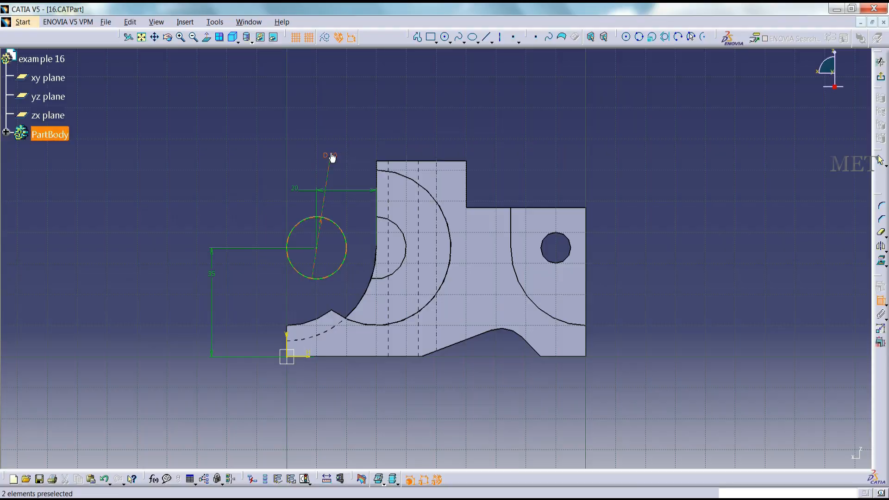
{"action": "double_click", "coordinate": [331, 158]}
{"action": "type", "text": "10mm"}
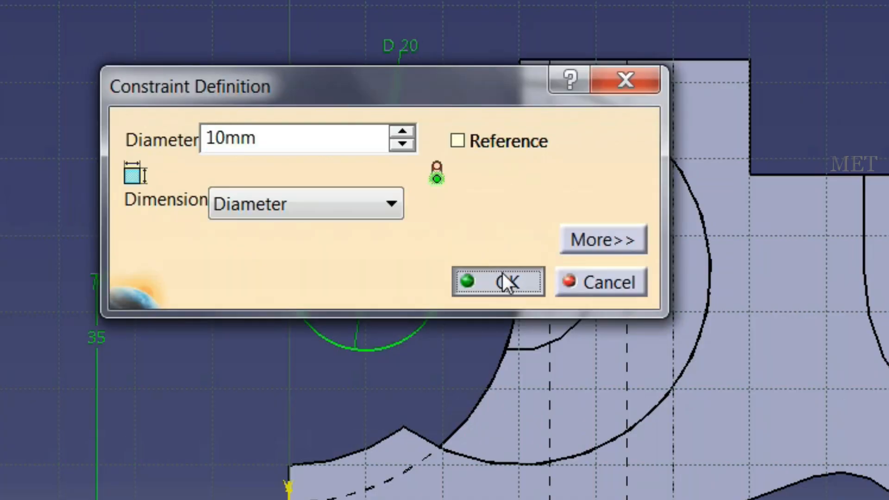
{"action": "left_click", "coordinate": [503, 275]}
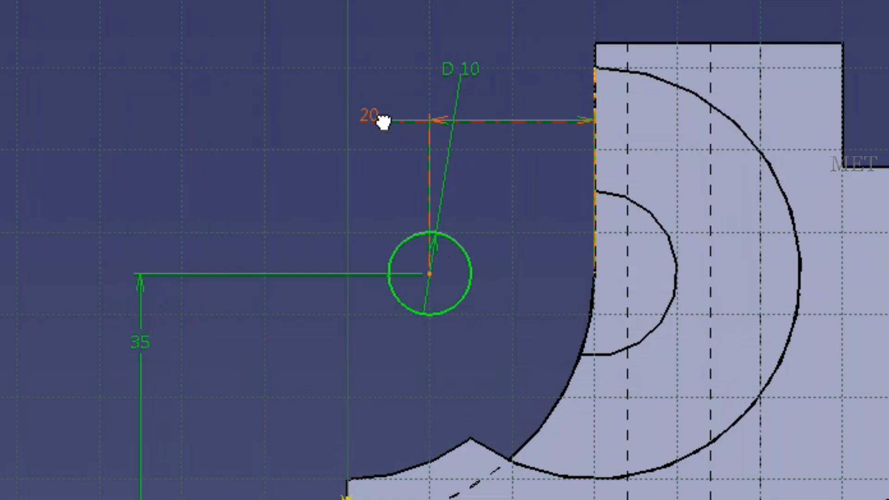
Set the circle centre's distance from the part's left vertical edge to 0 mm and exit the sketch
{"action": "double_click", "coordinate": [299, 192]}
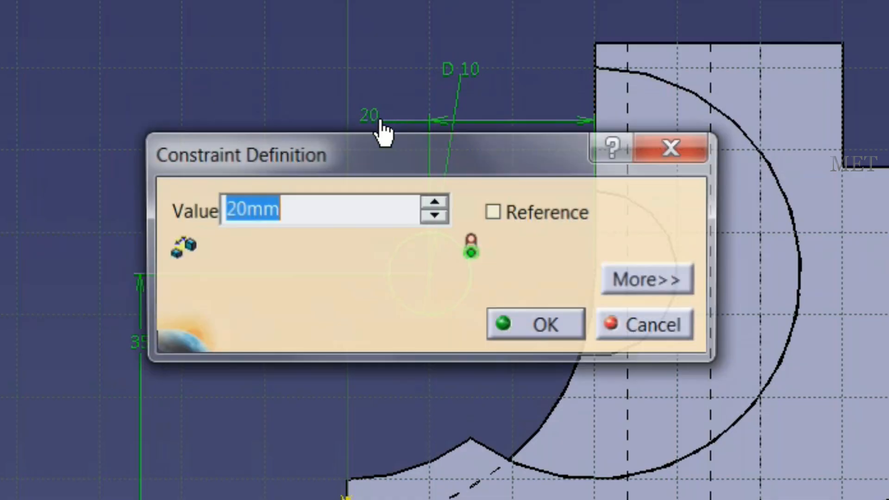
{"action": "type", "text": "0"}
{"action": "left_click", "coordinate": [556, 324]}
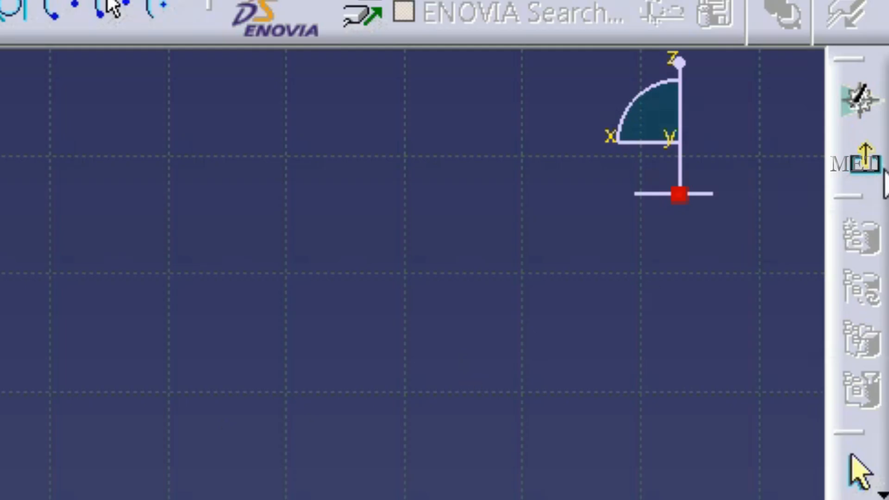
{"action": "left_click", "coordinate": [878, 164]}
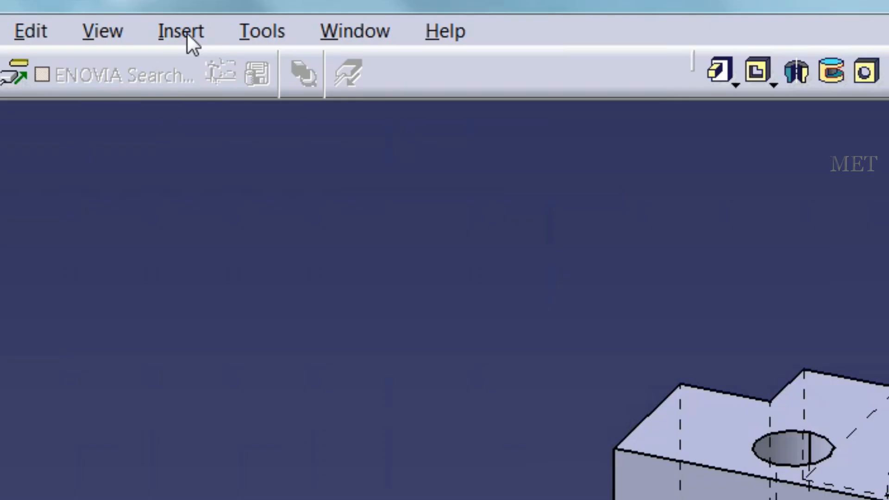
Pad the circle with a first limit of 25 mm and a second limit of -17 mm
{"action": "left_click", "coordinate": [188, 32]}
{"action": "mouse_move", "coordinate": [392, 402]}
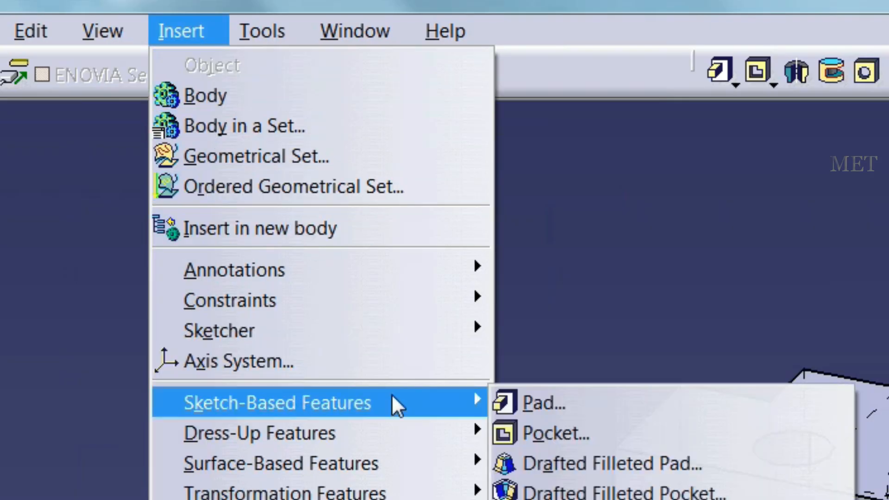
{"action": "left_click", "coordinate": [501, 399]}
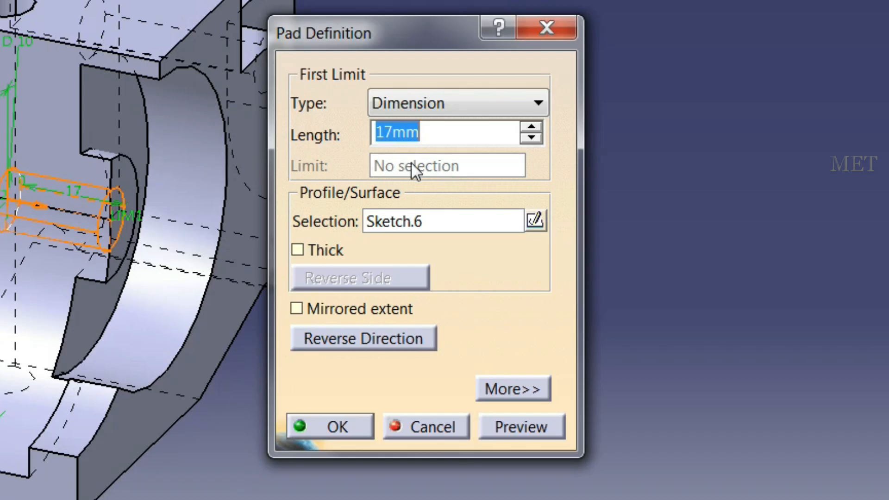
{"action": "type", "text": "25"}
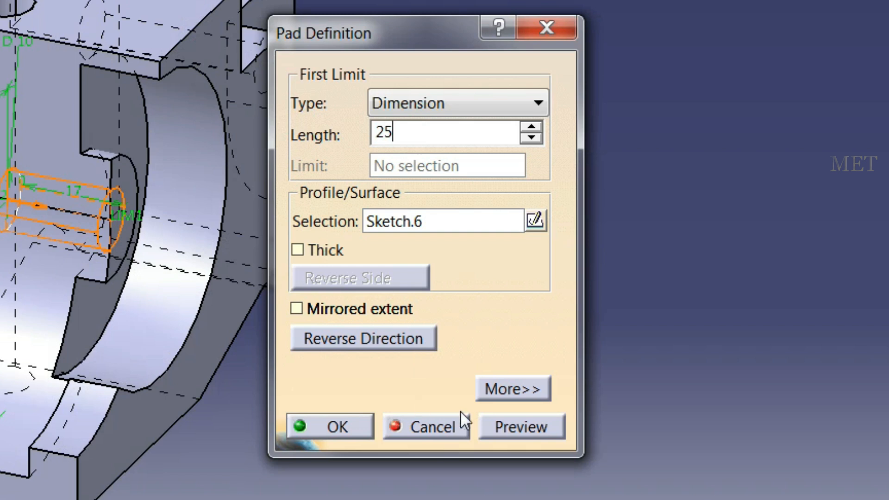
{"action": "left_click", "coordinate": [511, 387]}
{"action": "double_click", "coordinate": [714, 133]}
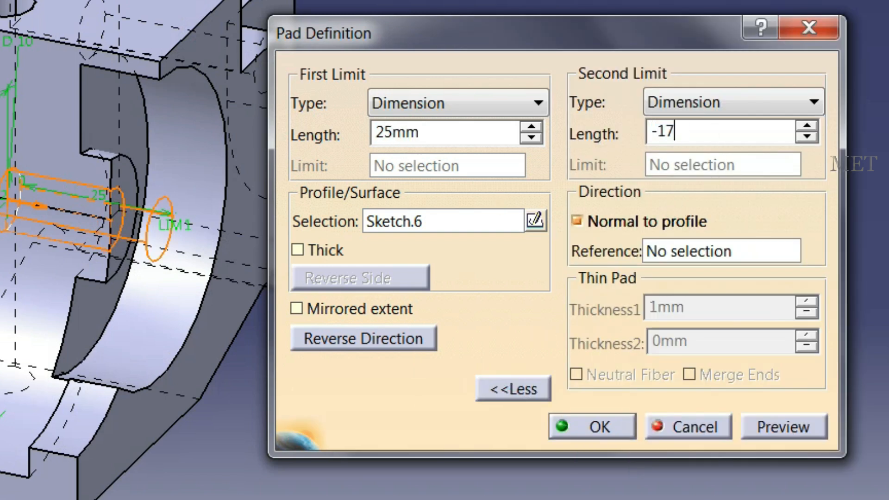
{"action": "left_click", "coordinate": [610, 426]}
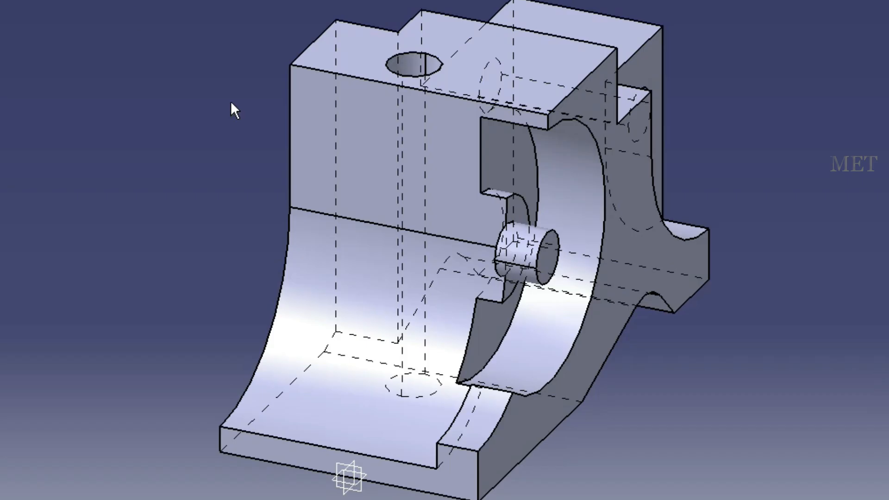
Sketch a right triangle about 10 mm wide and 20 mm high on the part's upper front face, beside the part with its corner at H -50, V 50
{"action": "left_click", "coordinate": [476, 173]}
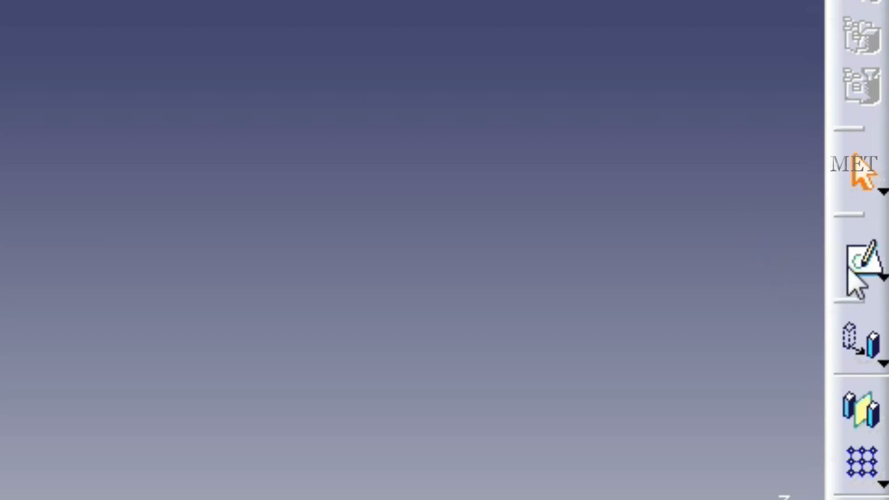
{"action": "left_click", "coordinate": [849, 273]}
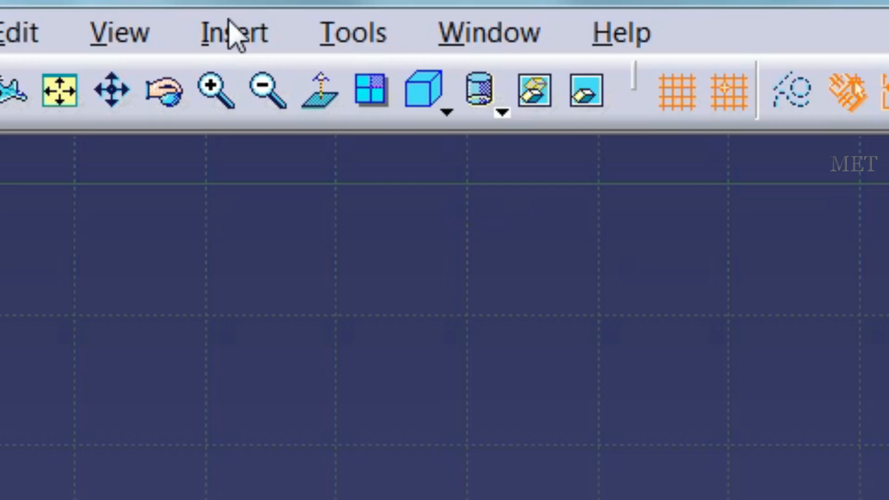
{"action": "left_click", "coordinate": [184, 21]}
{"action": "mouse_move", "coordinate": [216, 59]}
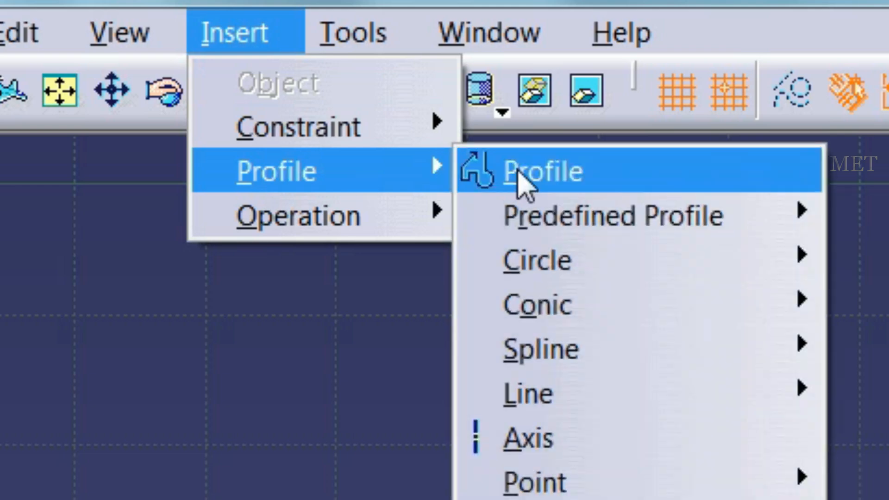
{"action": "left_click", "coordinate": [518, 172]}
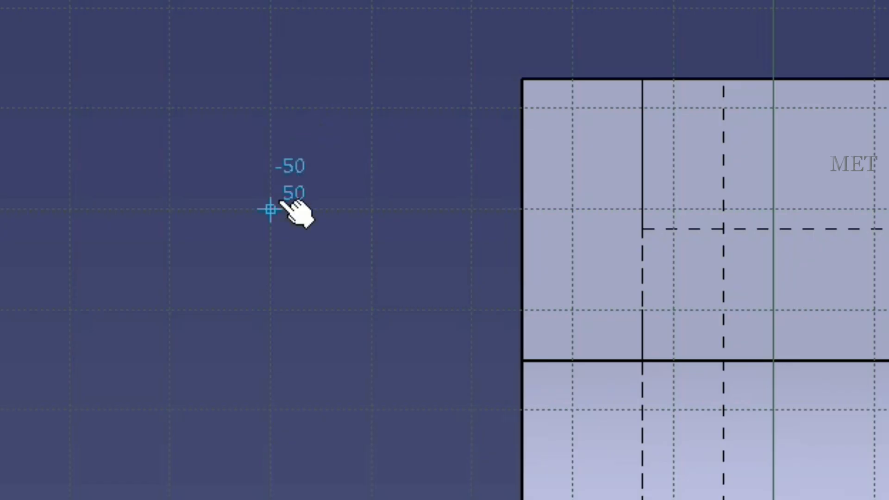
{"action": "left_click", "coordinate": [271, 407]}
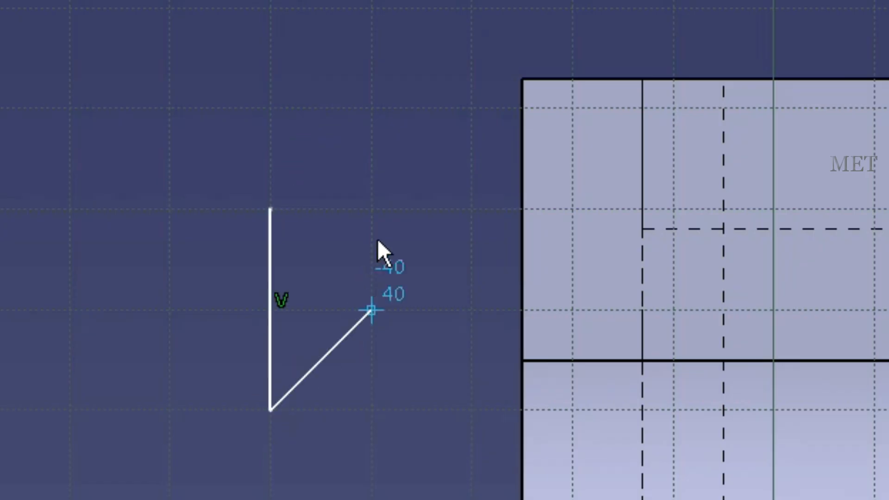
{"action": "left_click", "coordinate": [388, 220]}
{"action": "left_click", "coordinate": [293, 213]}
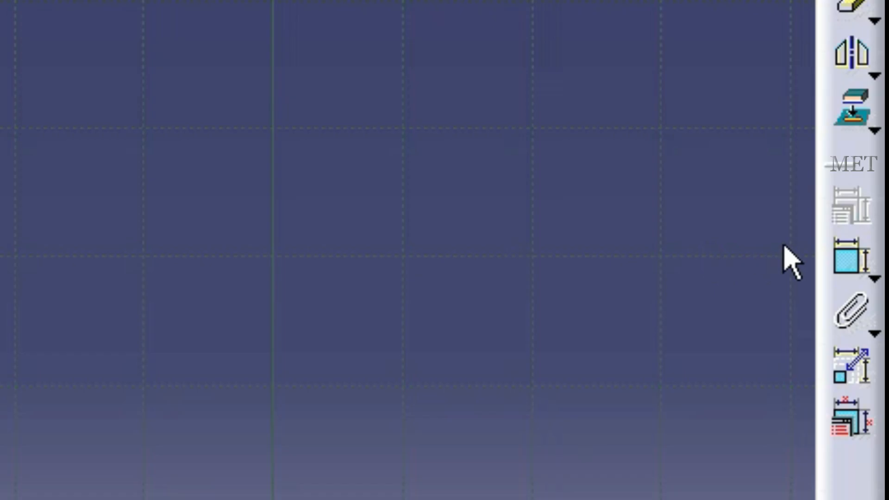
Dimension the triangle's vertical side, its acute lower angle, and its distances from the part's top edge and left edge
{"action": "left_click", "coordinate": [877, 303]}
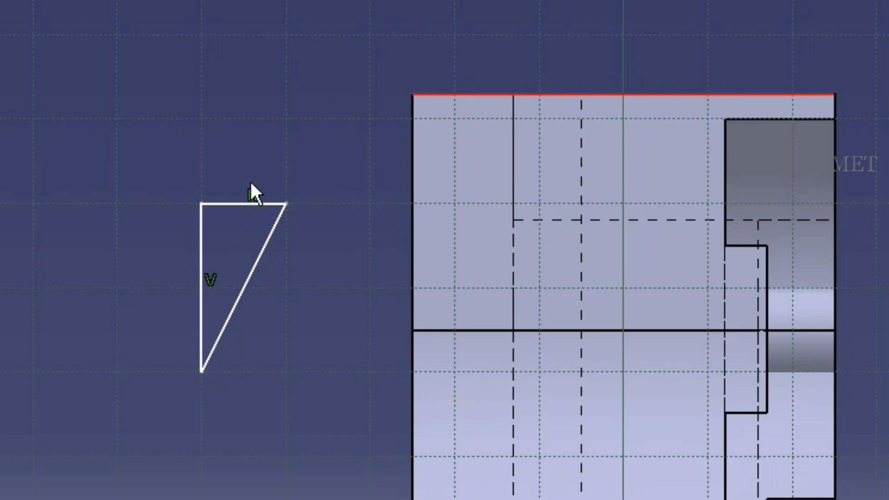
{"action": "left_click", "coordinate": [234, 189]}
{"action": "left_click", "coordinate": [228, 53]}
{"action": "left_click", "coordinate": [218, 254]}
{"action": "left_click", "coordinate": [103, 210]}
{"action": "left_click", "coordinate": [202, 272]}
{"action": "left_click", "coordinate": [243, 284]}
{"action": "left_click", "coordinate": [224, 259]}
{"action": "left_click", "coordinate": [413, 217]}
{"action": "left_click", "coordinate": [200, 245]}
{"action": "left_click", "coordinate": [225, 442]}
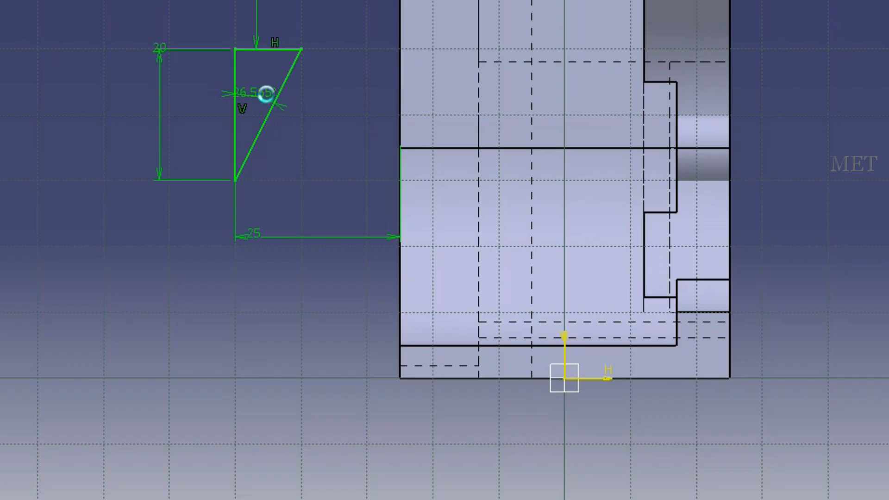
Set the triangle's lower angle to 20 degrees and its vertical side's length to 18 mm
{"action": "double_click", "coordinate": [266, 94]}
{"action": "type", "text": "20"}
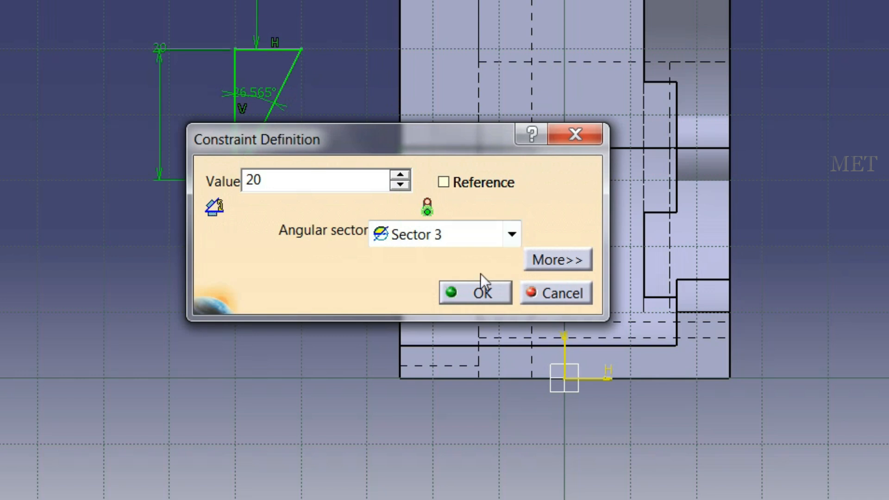
{"action": "left_click", "coordinate": [476, 292]}
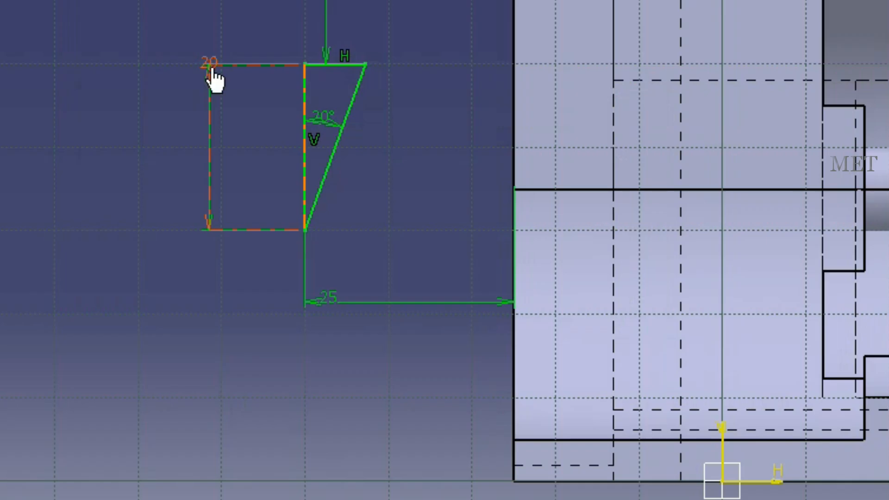
{"action": "double_click", "coordinate": [205, 233]}
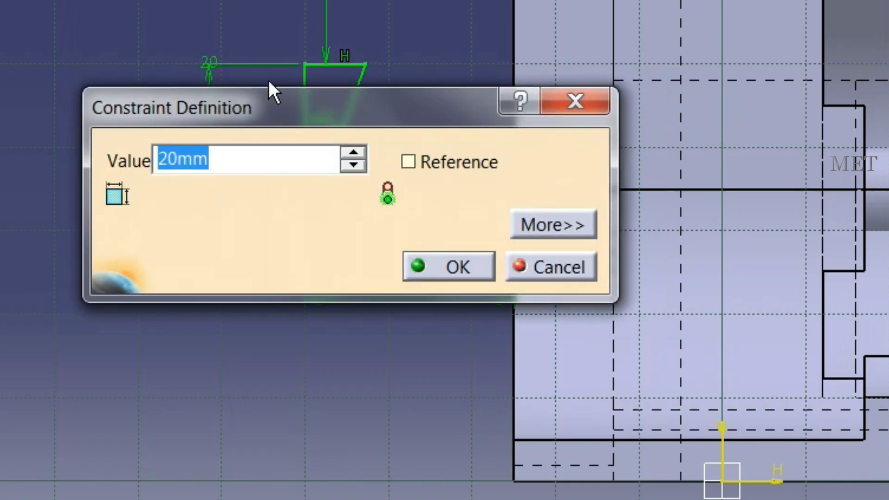
{"action": "type", "text": "18"}
{"action": "left_click", "coordinate": [442, 268]}
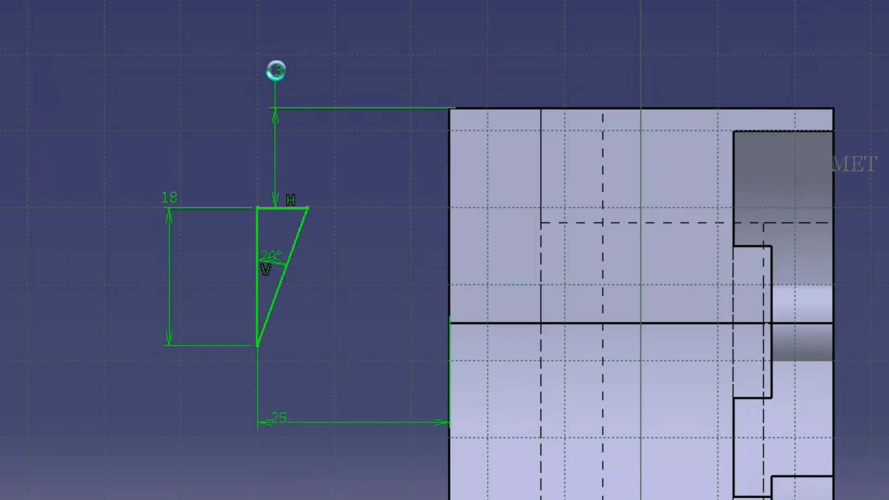
Set the triangle's distances from the part's top edge and left edge to 0 mm and exit the sketch
{"action": "double_click", "coordinate": [277, 70]}
{"action": "type", "text": "0"}
{"action": "left_click", "coordinate": [427, 250]}
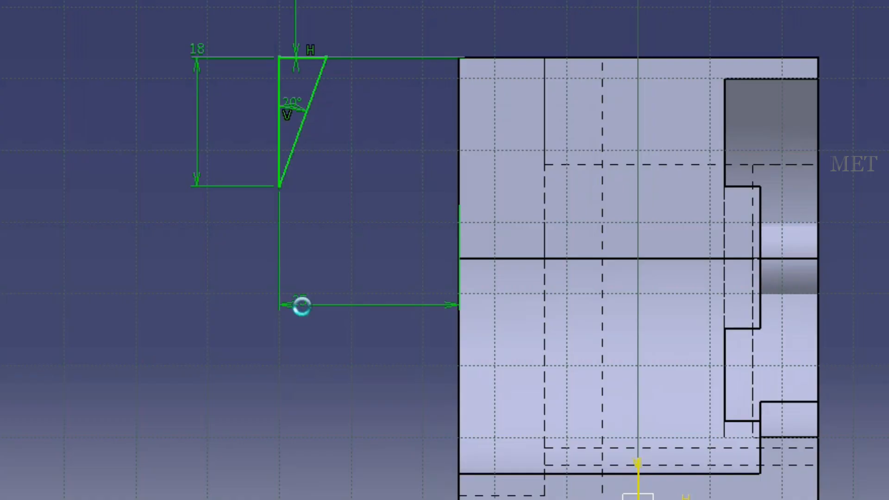
{"action": "double_click", "coordinate": [294, 375]}
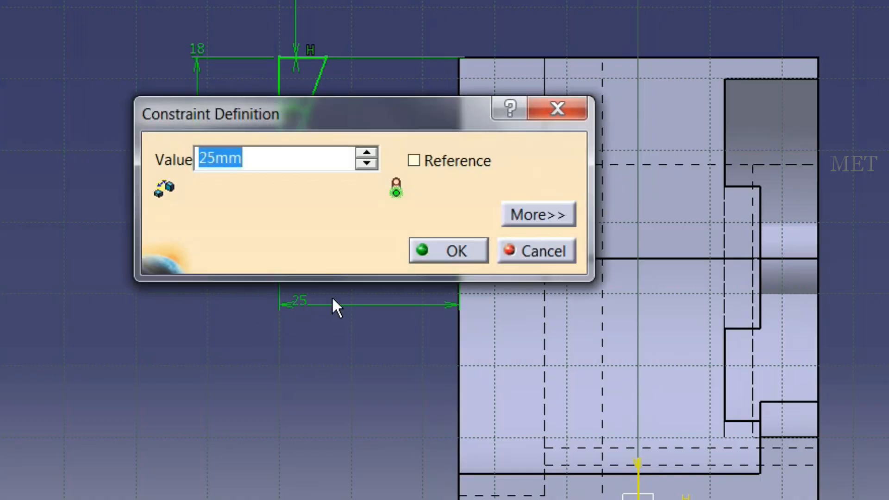
{"action": "type", "text": "0"}
{"action": "left_click", "coordinate": [440, 252]}
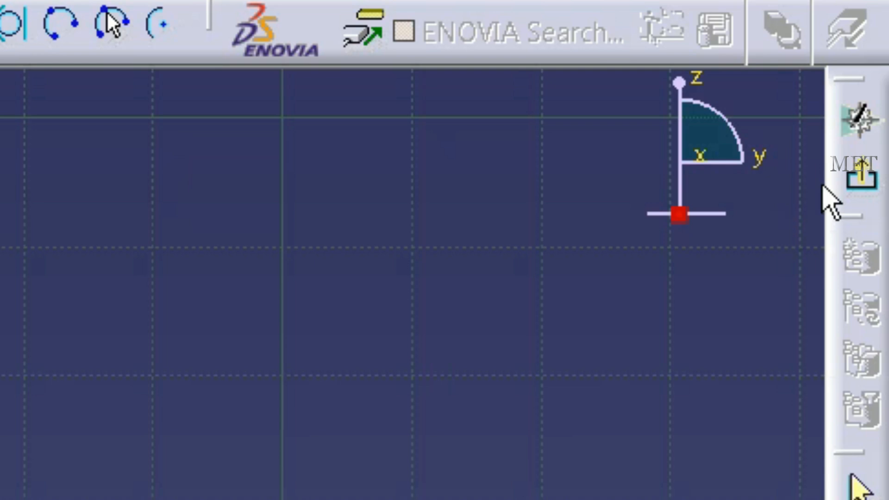
{"action": "left_click", "coordinate": [880, 76]}
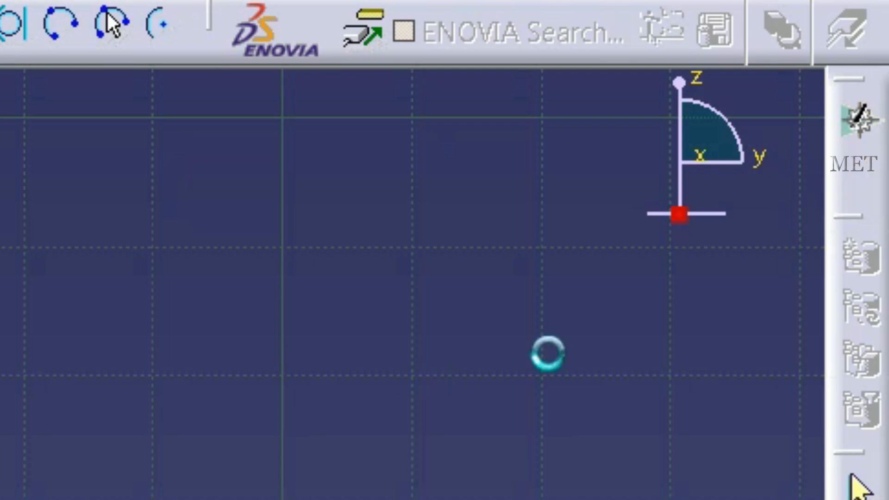